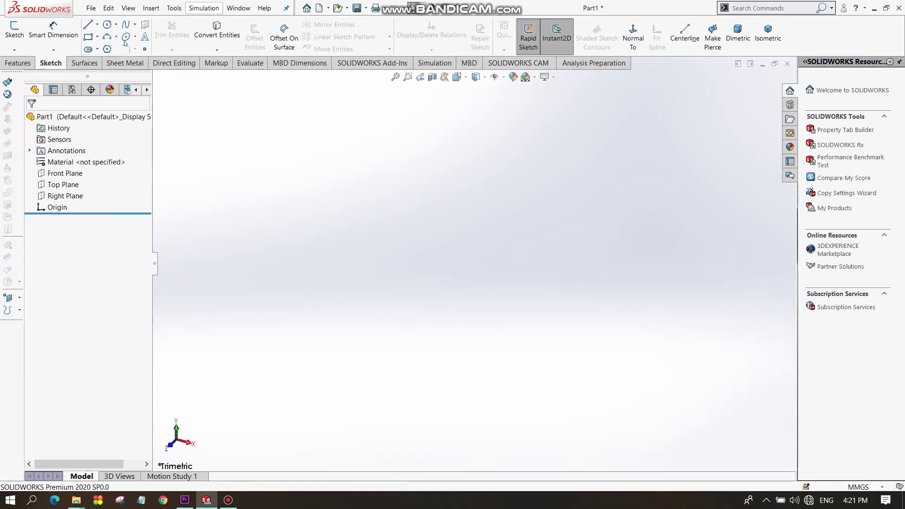
Open a new sketch on the Top Plane and activate the Line tool.
click(14, 50)
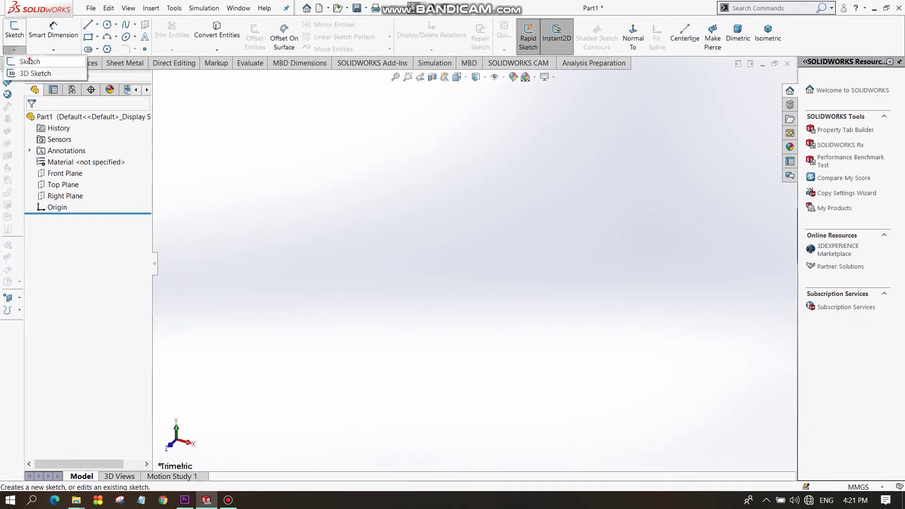
click(31, 62)
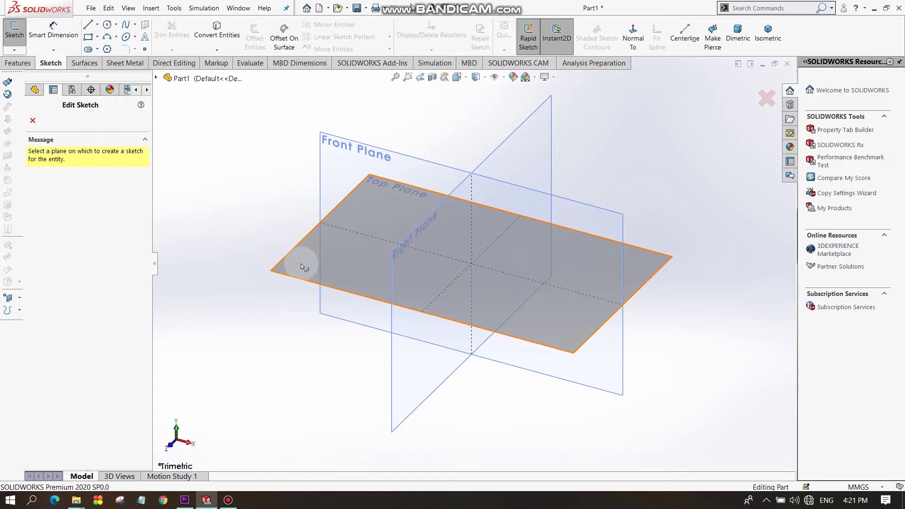
click(313, 271)
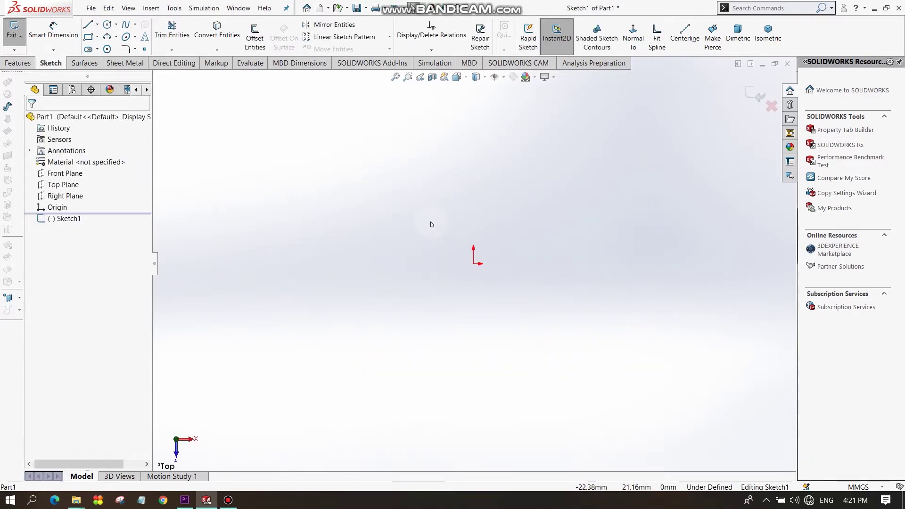
click(87, 25)
Draw a tall upright from the origin ending in a short top line and angled lip.
drag(476, 265, 473, 109)
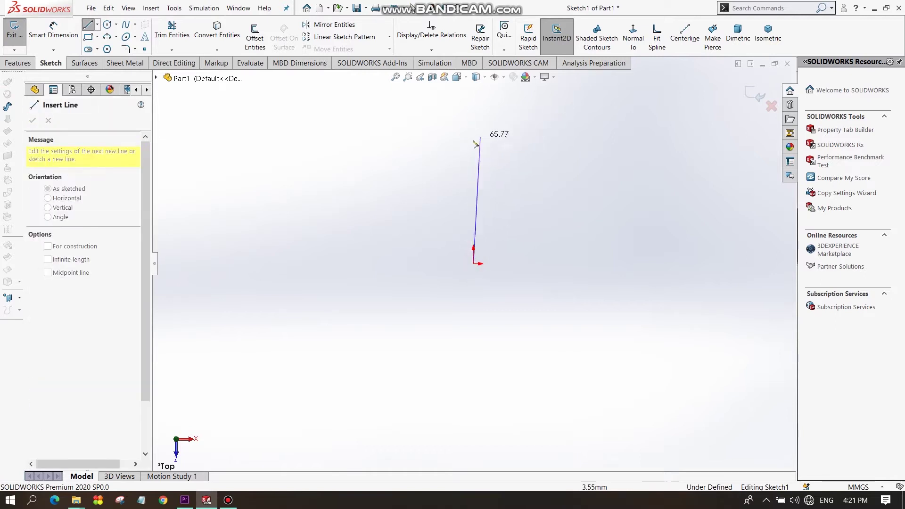
click(471, 167)
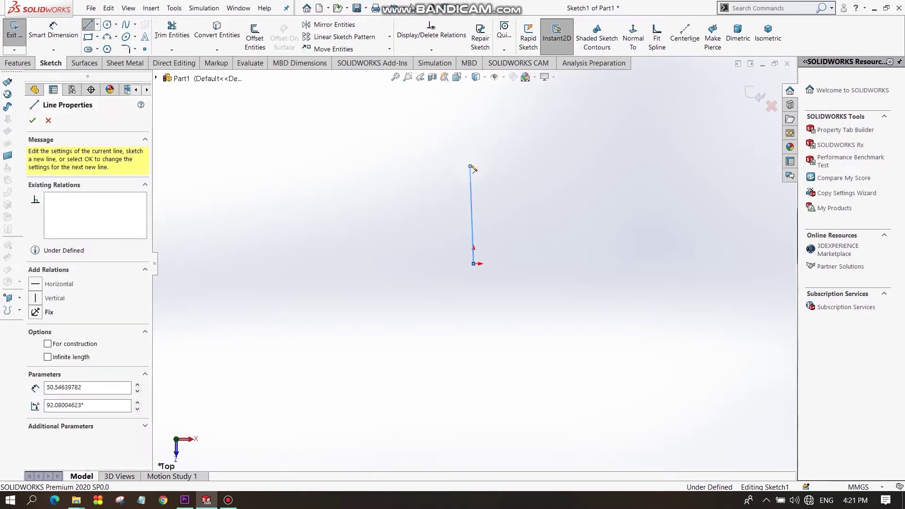
click(502, 166)
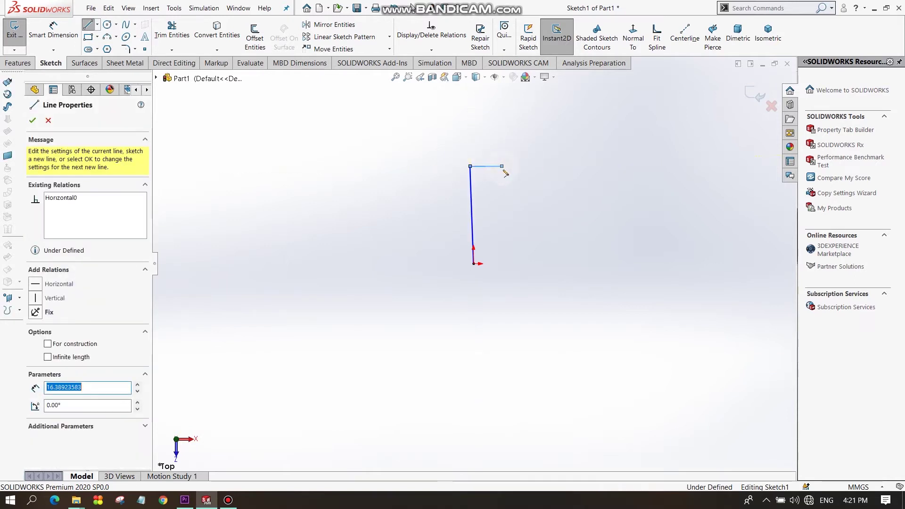
right_click(540, 181)
click(542, 183)
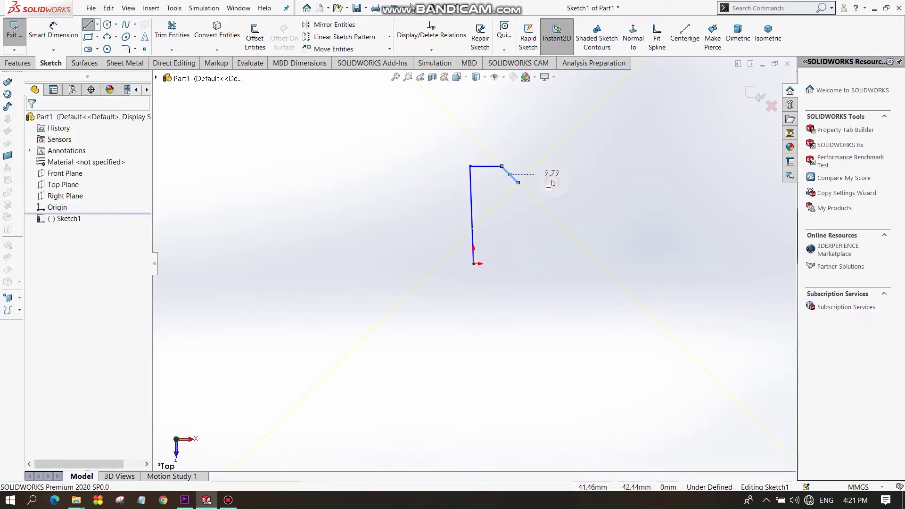
Draw a short bottom leg line starting at the origin.
click(88, 25)
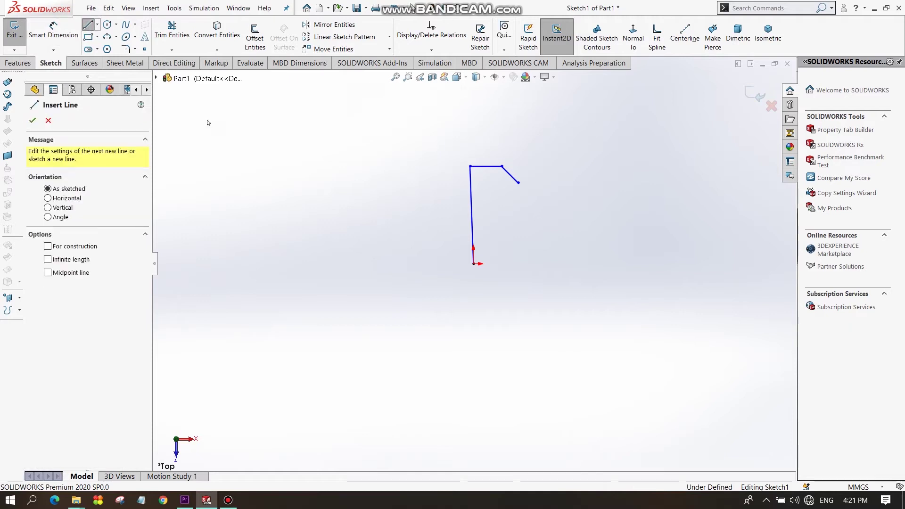
click(474, 263)
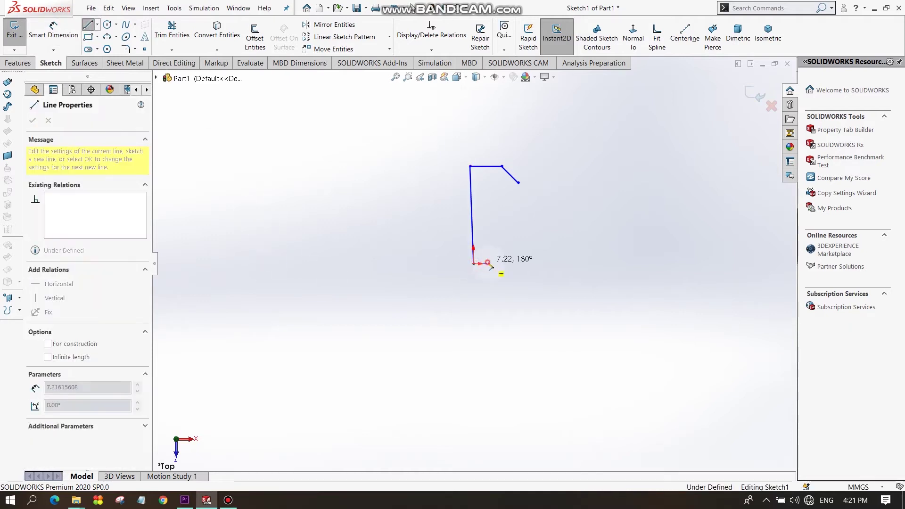
right_click(487, 258)
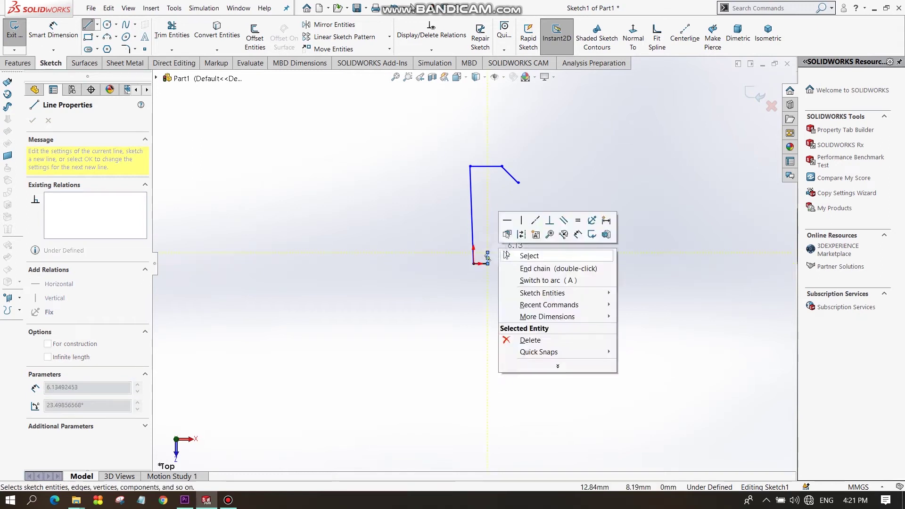
click(520, 256)
right_click(490, 239)
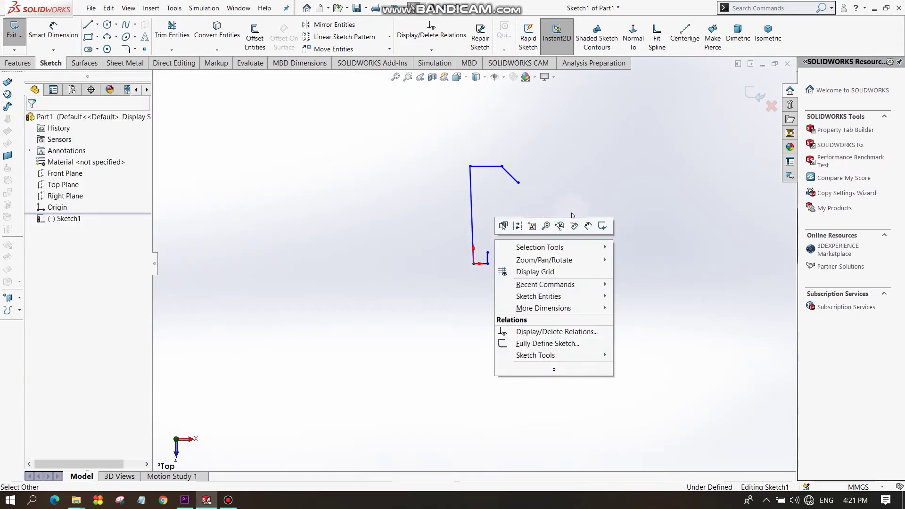
click(600, 207)
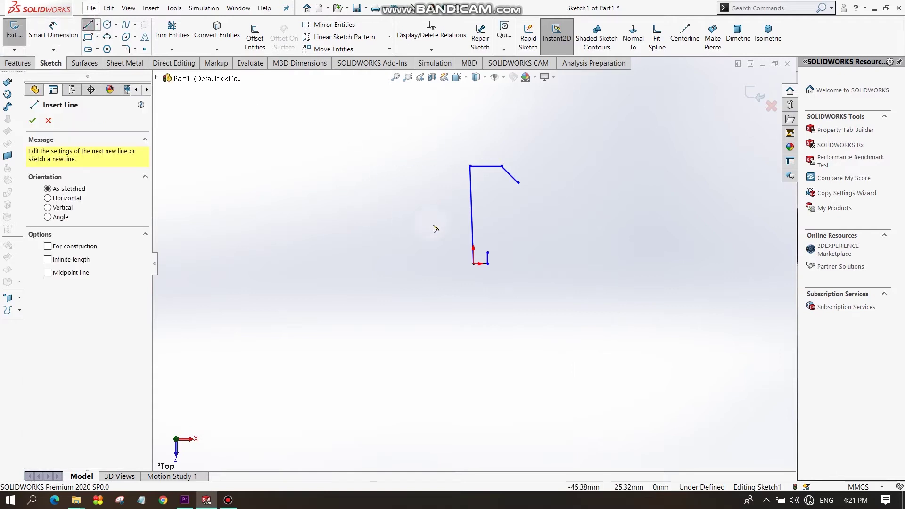
scroll(519, 252, down, 5)
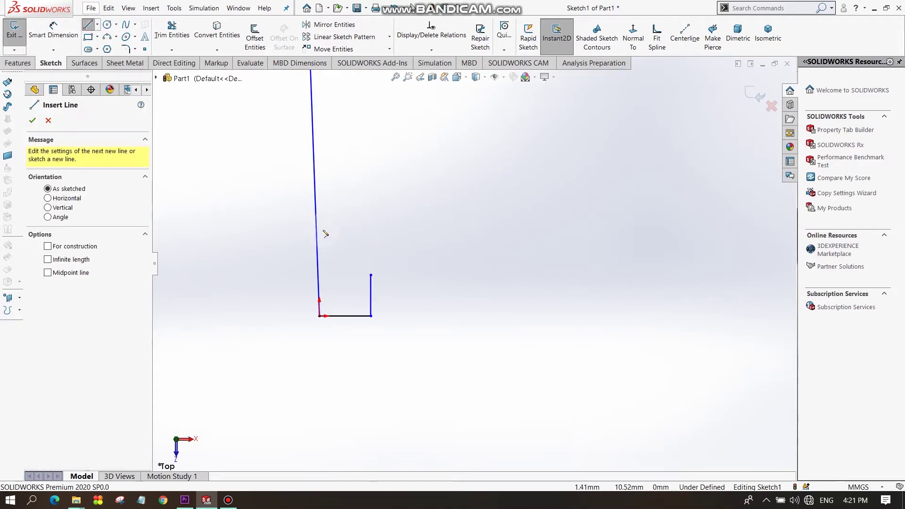
Add a hooked leg partway up the upright: a short horizontal then a downward segment.
click(317, 206)
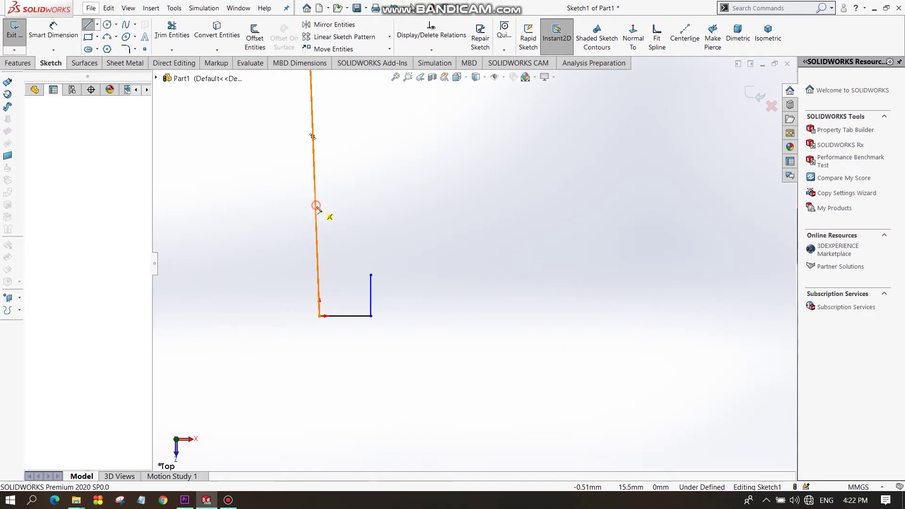
click(371, 206)
click(371, 238)
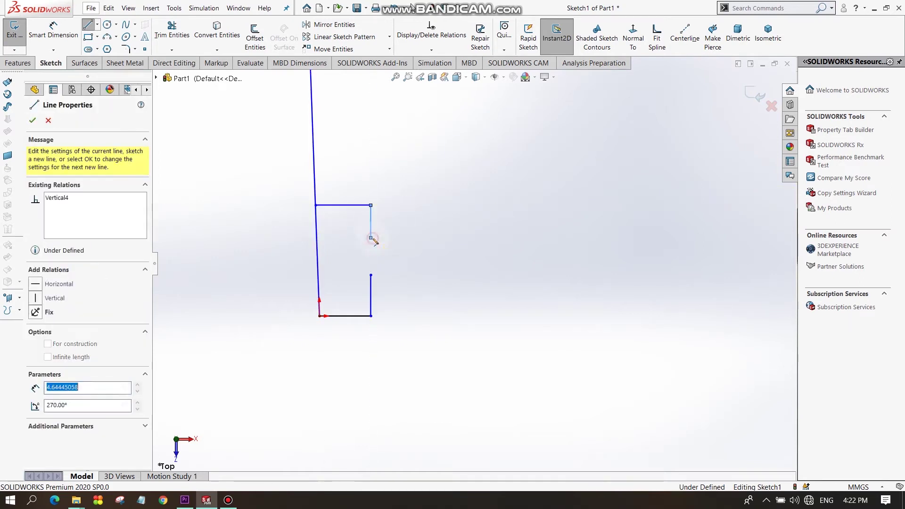
right_click(396, 226)
click(421, 238)
scroll(424, 235, up, 3)
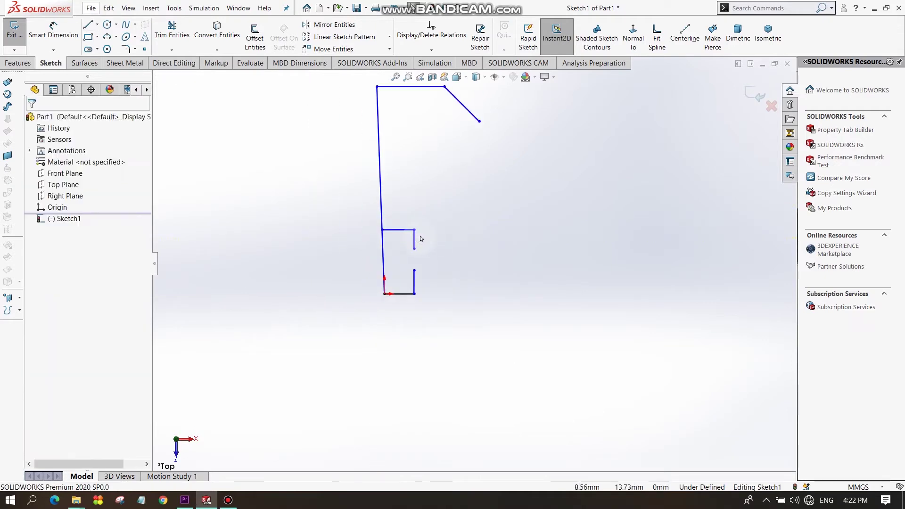
scroll(441, 195, up, 2)
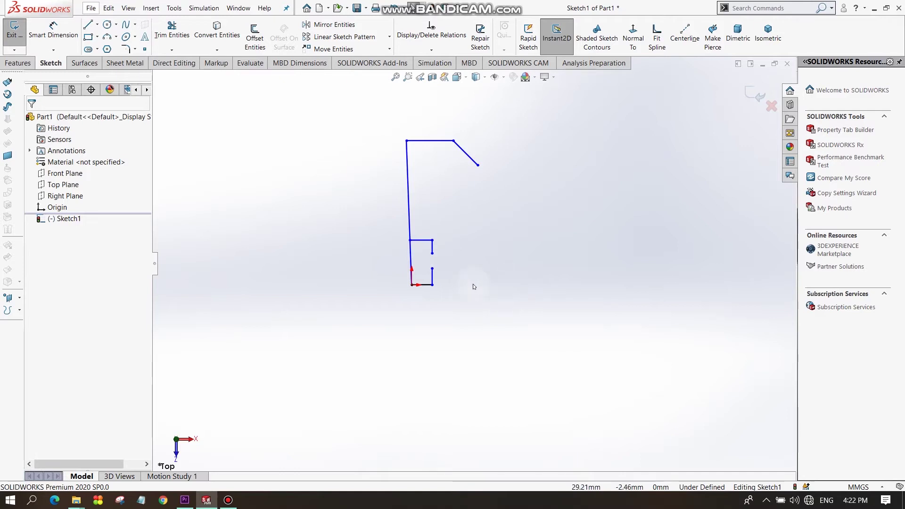
Delete the long upright, top horizontal, angled lip and middle short horizontal lines.
click(408, 206)
key(Delete)
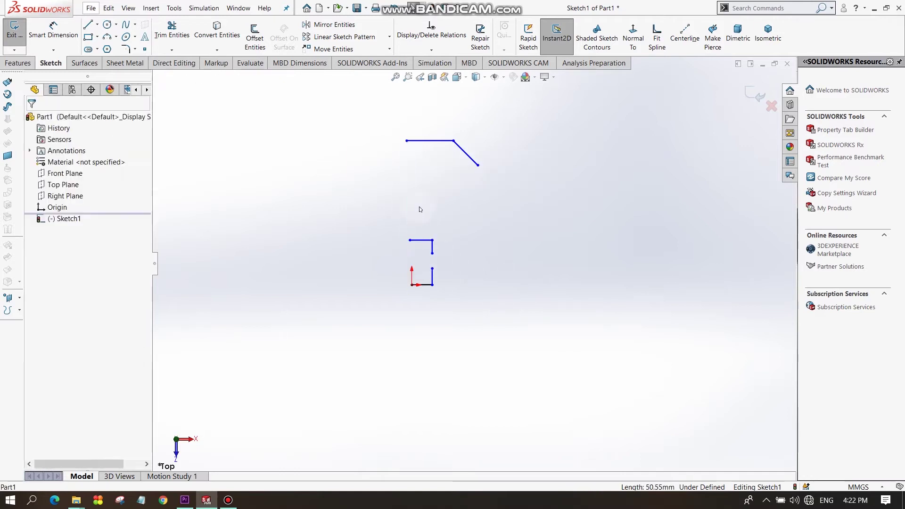
key(Delete)
click(470, 159)
key(Delete)
click(421, 240)
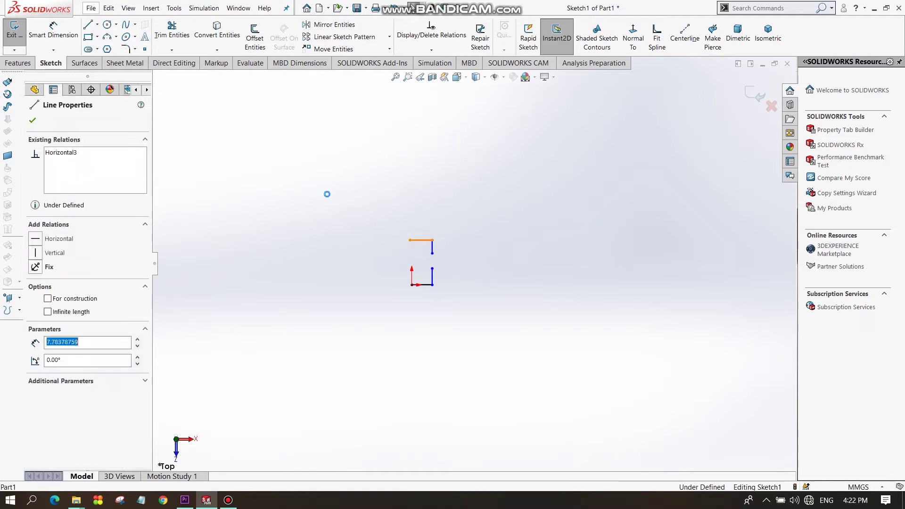
key(Delete)
Redraw a shorter vertical upright from the bottom-left corner.
key(l)
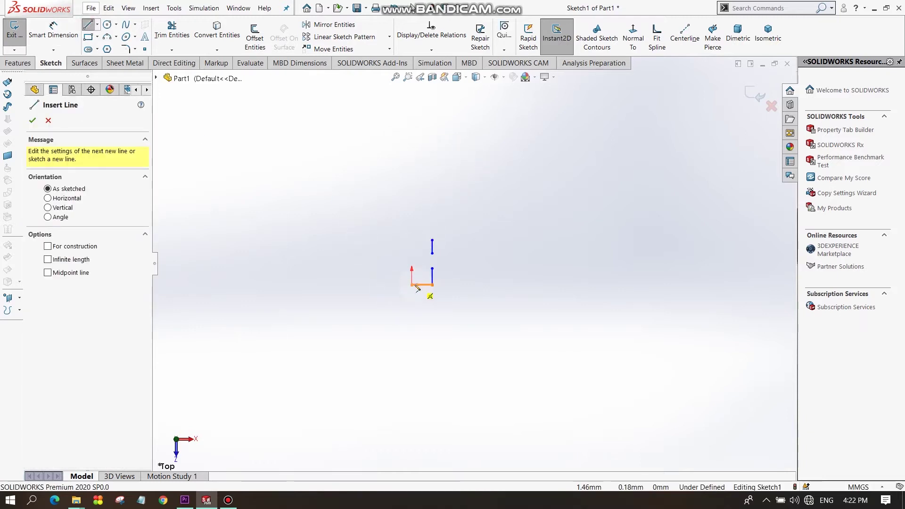
click(412, 284)
right_click(438, 154)
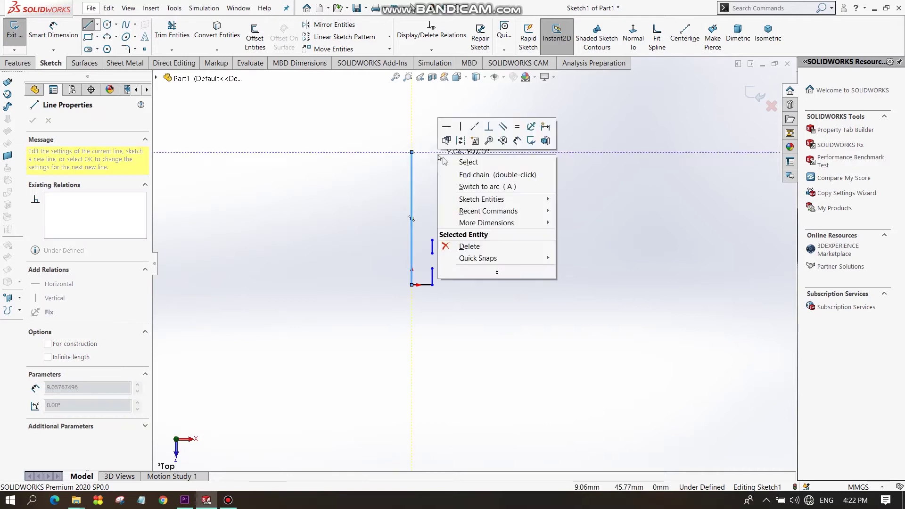
key(Escape)
click(412, 137)
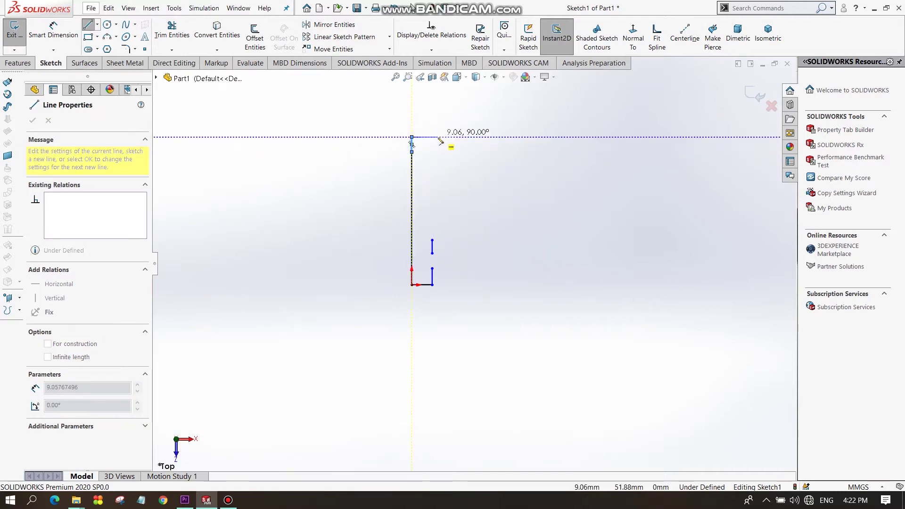
key(Escape)
click(412, 161)
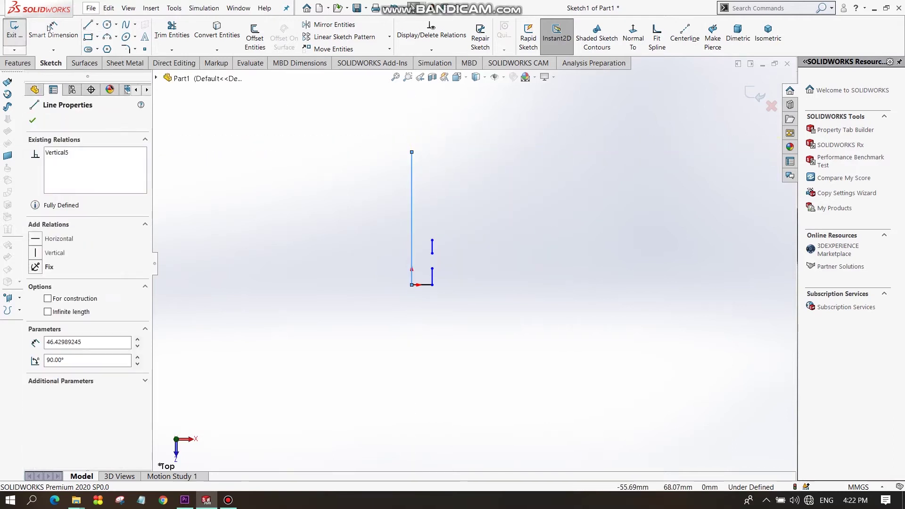
Add a short horizontal top line and a 135° angled lip to the new upright.
click(90, 26)
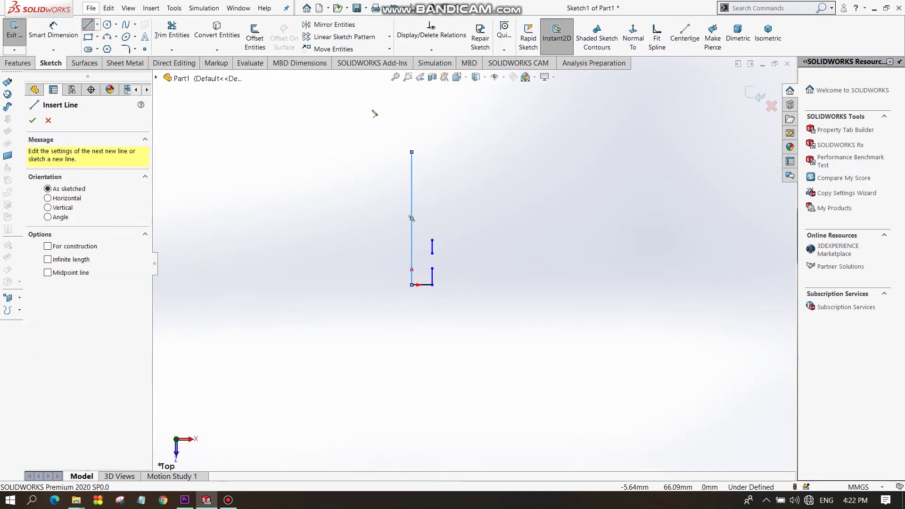
click(413, 152)
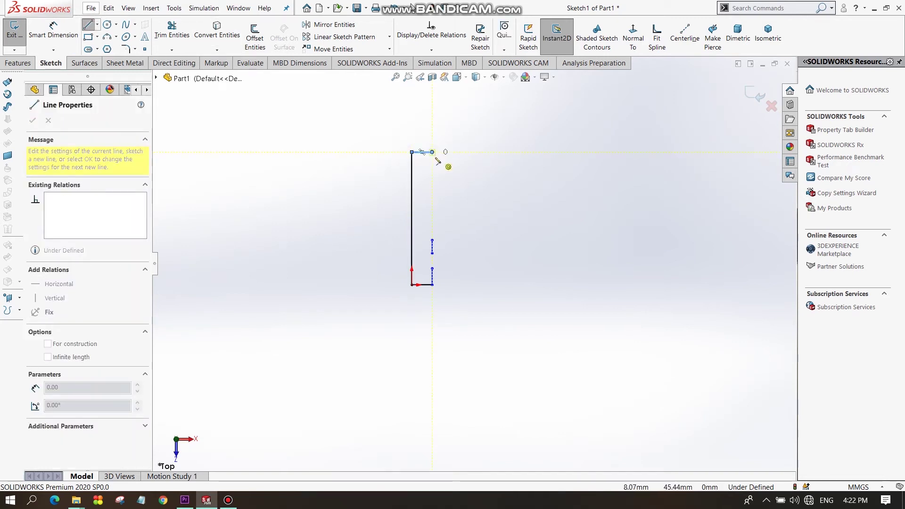
click(436, 167)
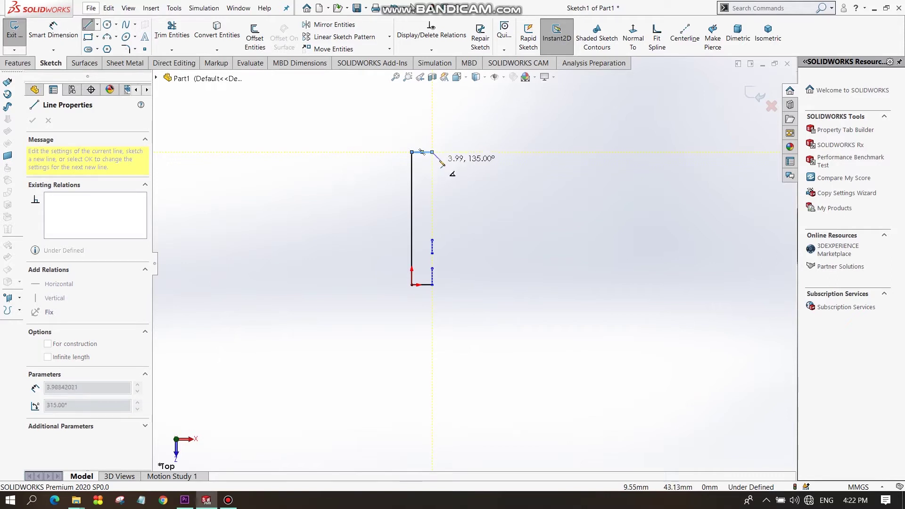
click(439, 159)
right_click(448, 150)
click(471, 159)
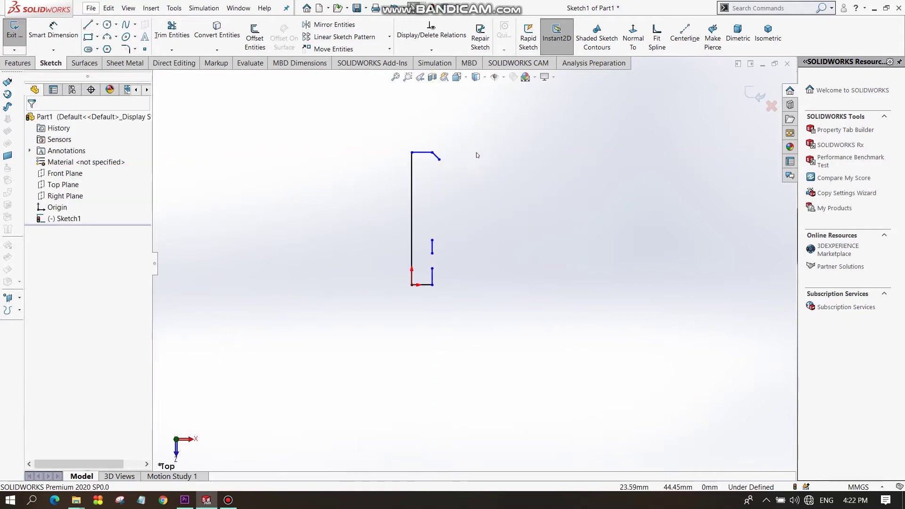
Draw the upper-right box: a long horizontal from the upright, up, then back left.
click(88, 25)
click(412, 183)
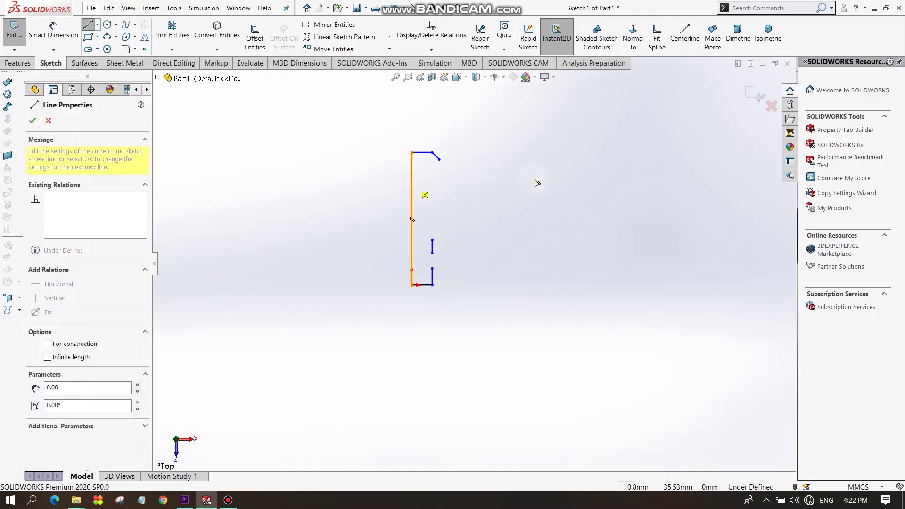
click(581, 184)
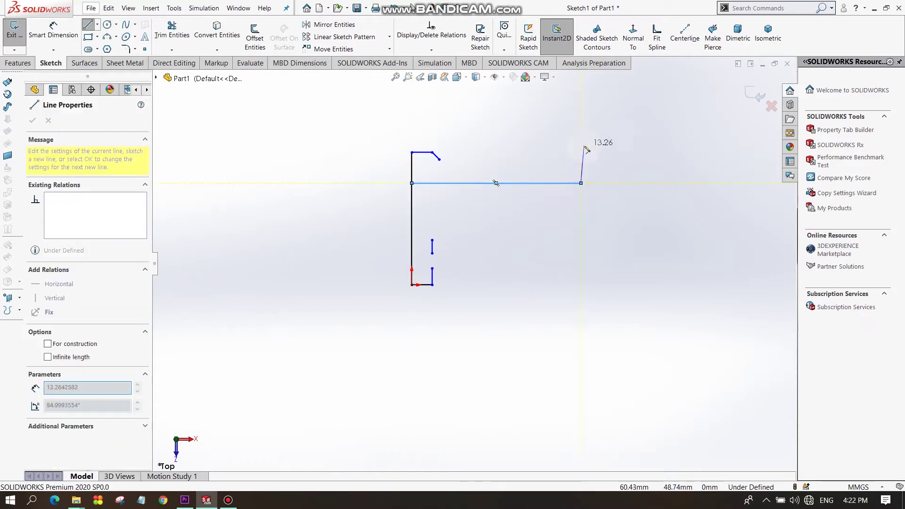
click(581, 105)
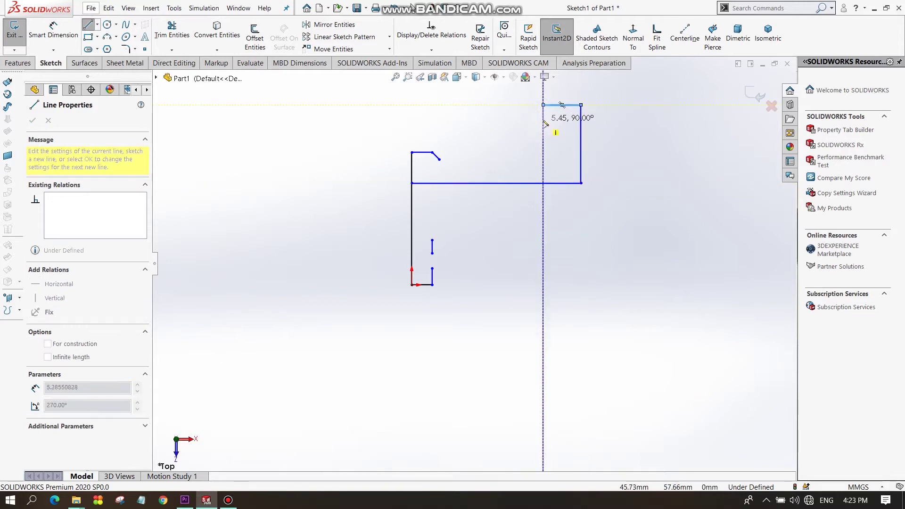
click(544, 105)
right_click(550, 124)
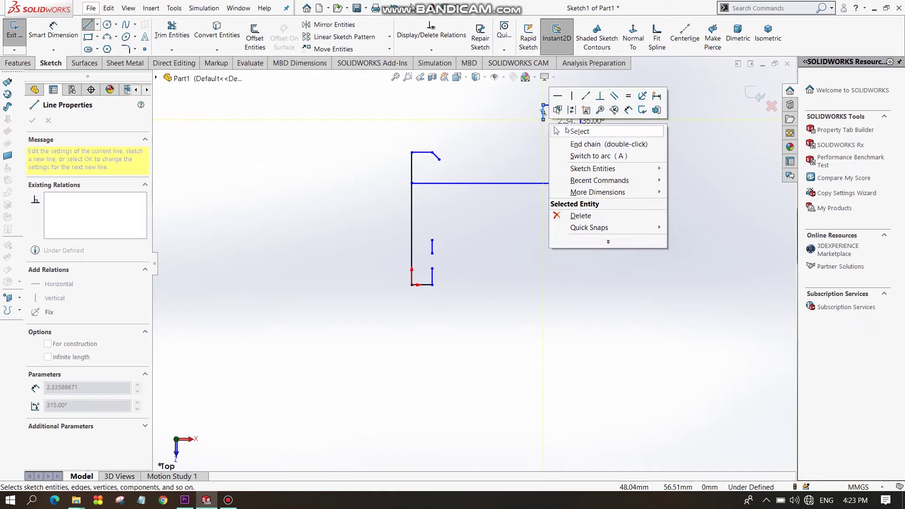
click(568, 131)
Drop an inner lip from the box's top edge and turn it left.
click(88, 26)
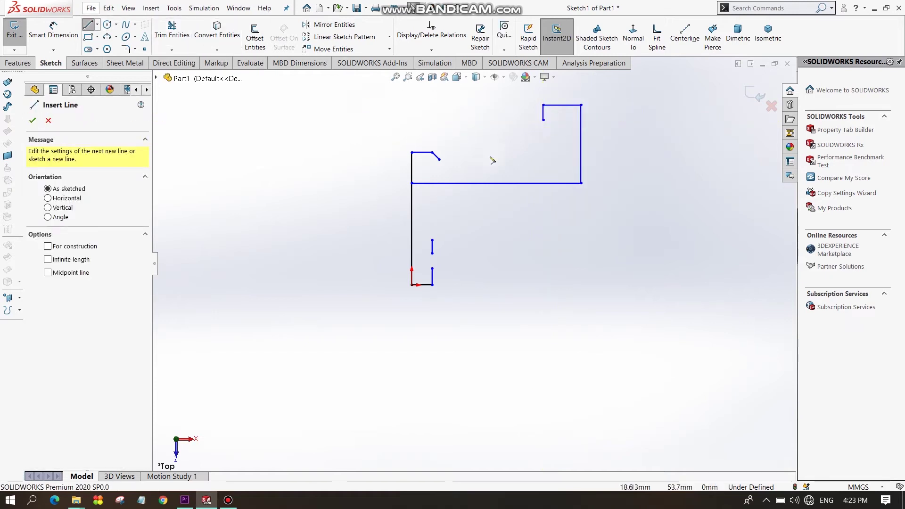
click(562, 104)
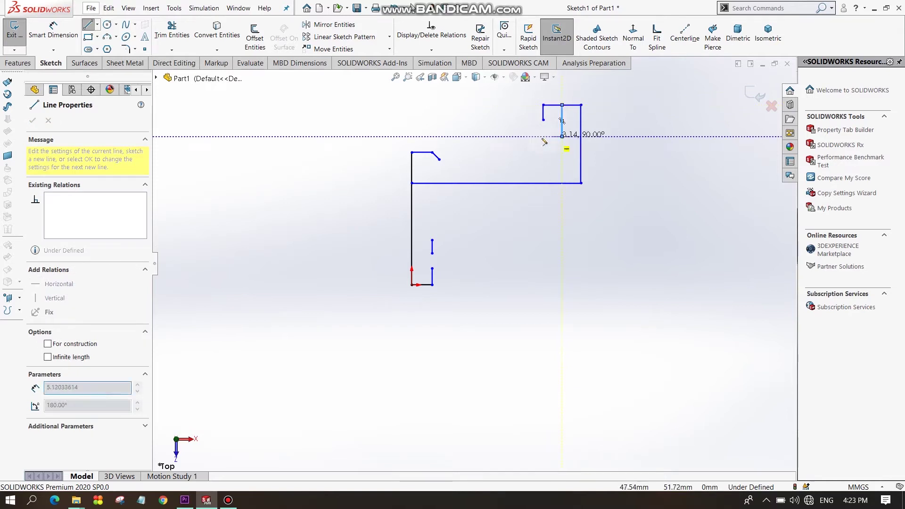
click(562, 136)
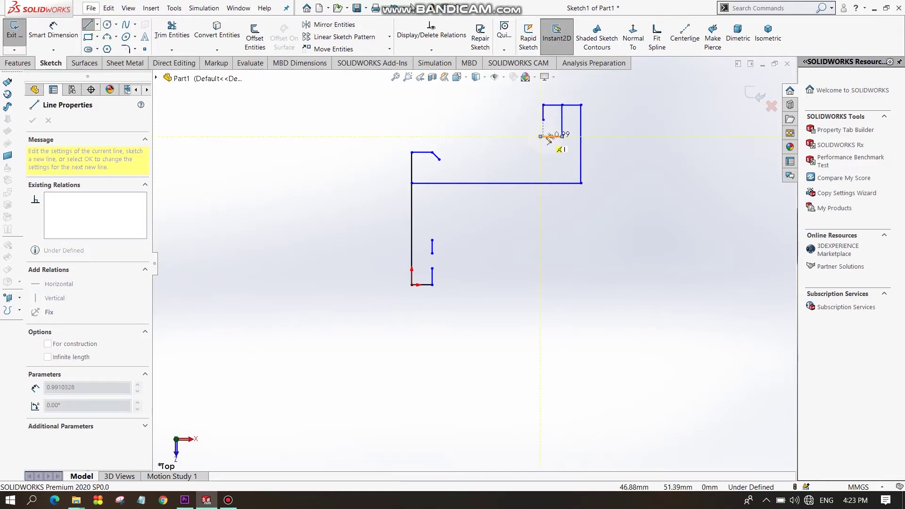
double_click(540, 136)
Close the inner lip with a short horizontal and vertical edge.
key(Escape)
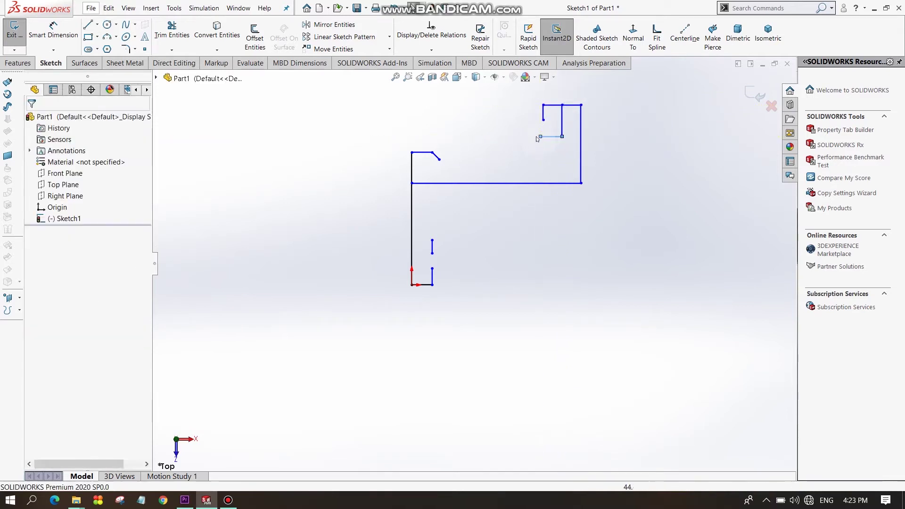
click(87, 24)
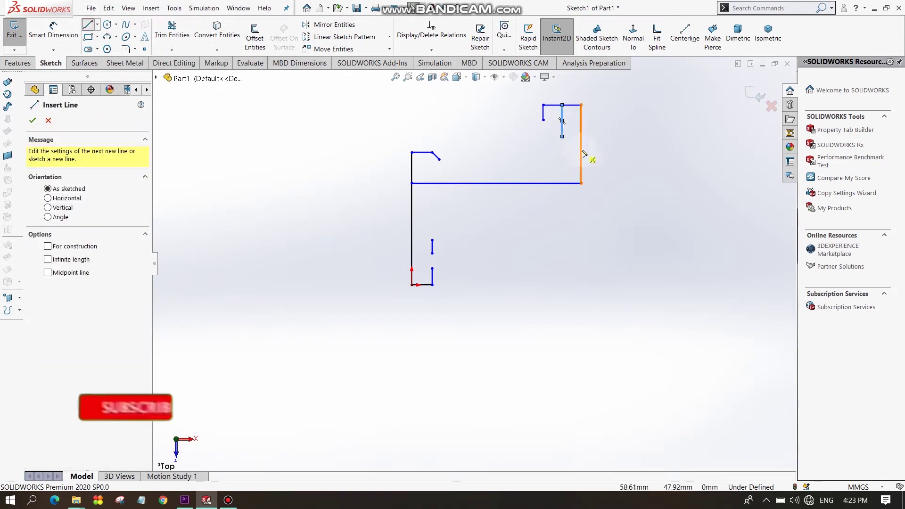
click(562, 136)
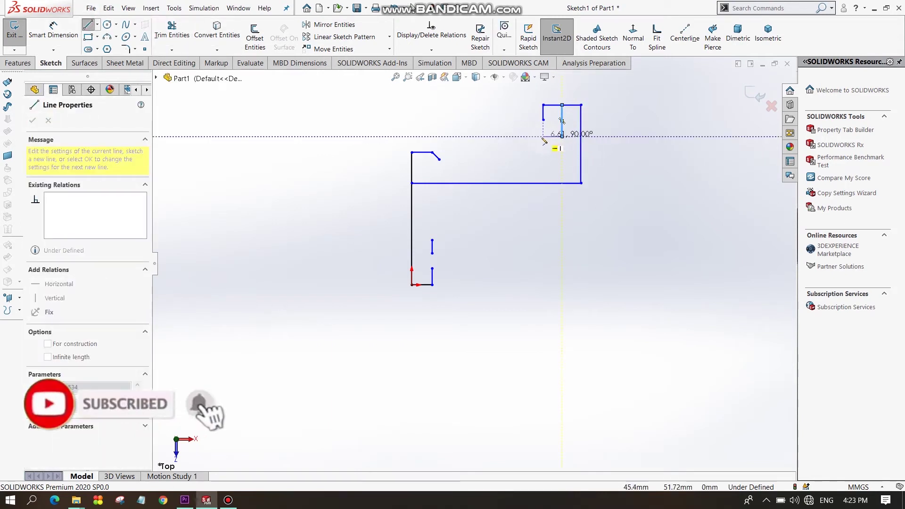
click(544, 136)
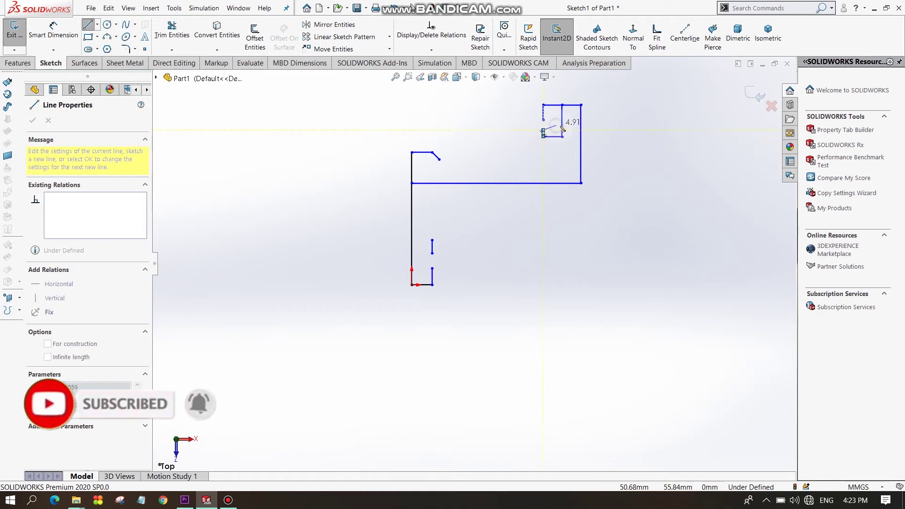
click(543, 132)
key(Escape)
Draw the stepped lower wall from the box's lower-right corner left to the main upright.
click(87, 25)
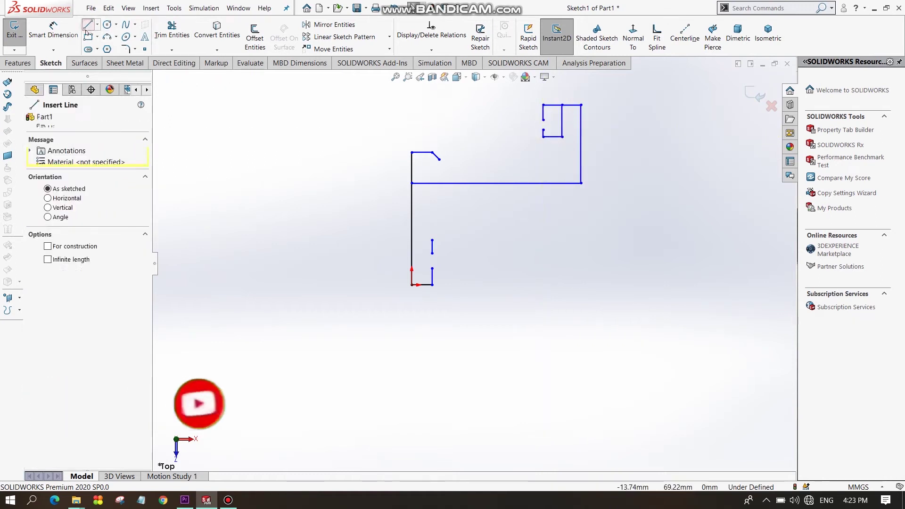
click(582, 184)
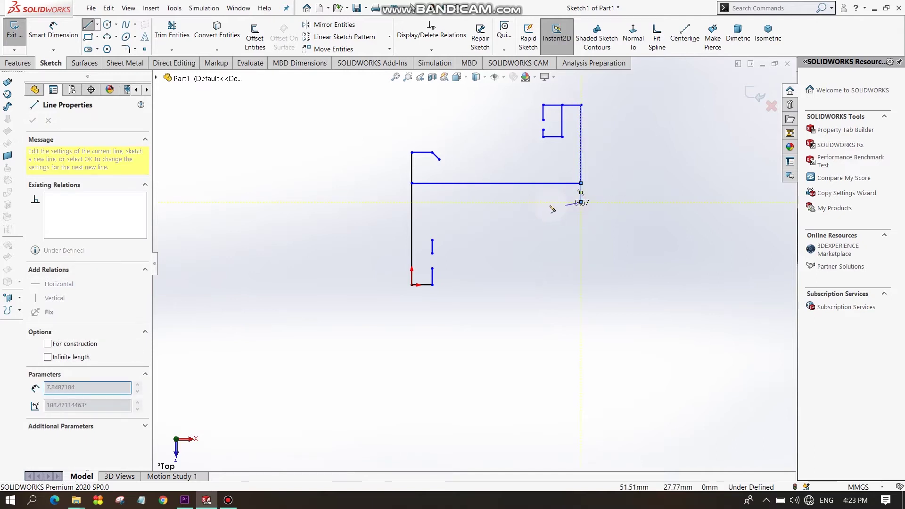
click(581, 202)
click(536, 202)
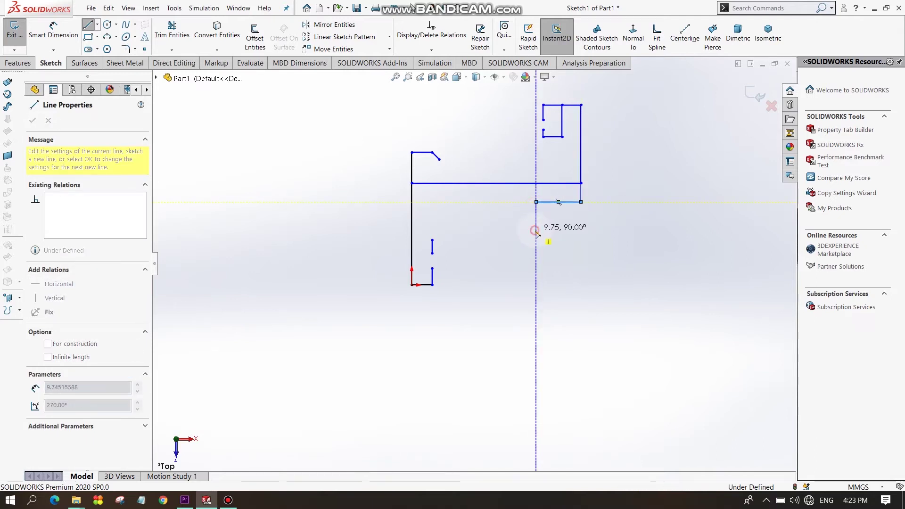
click(536, 230)
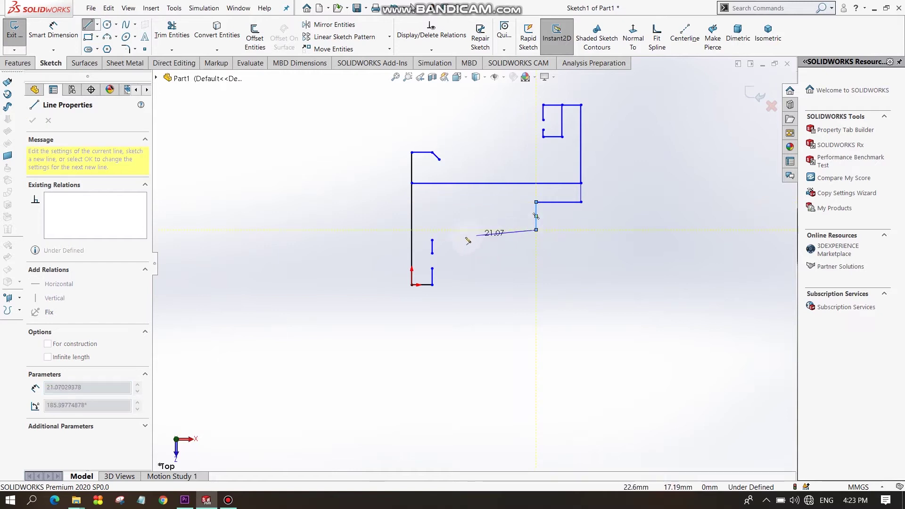
click(412, 230)
right_click(454, 212)
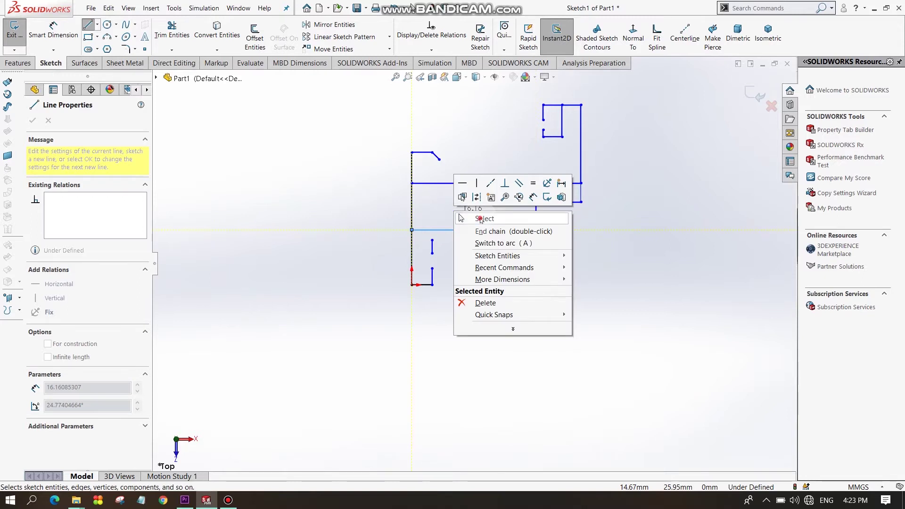
click(480, 219)
Add a small slanted lip hanging below the lower wall.
click(88, 25)
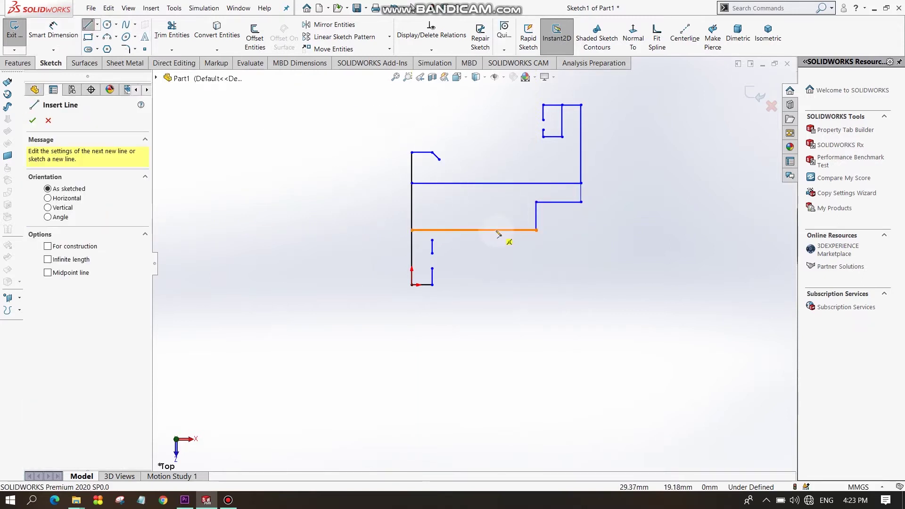
click(515, 230)
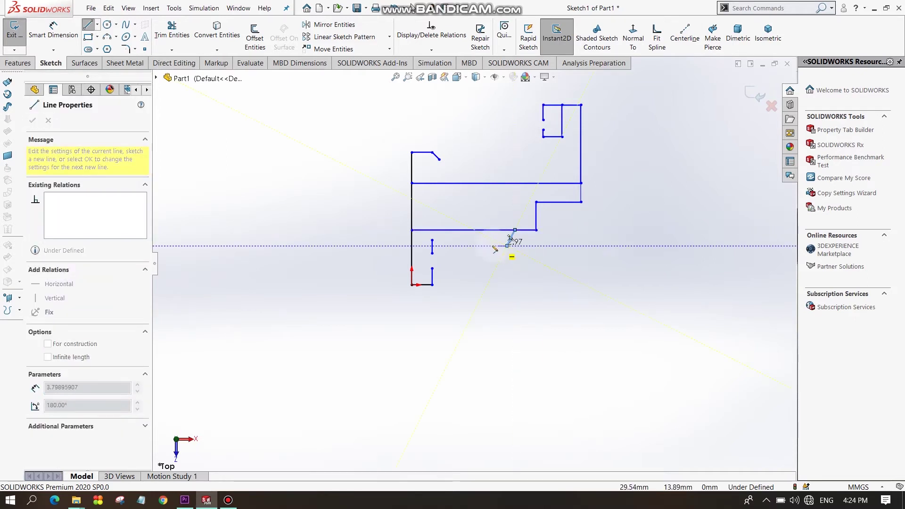
click(494, 247)
right_click(526, 211)
click(555, 262)
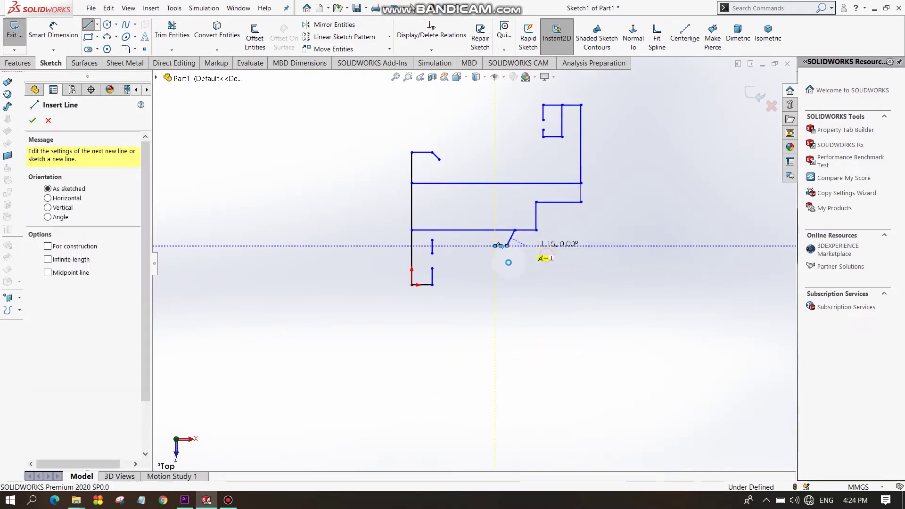
key(Escape)
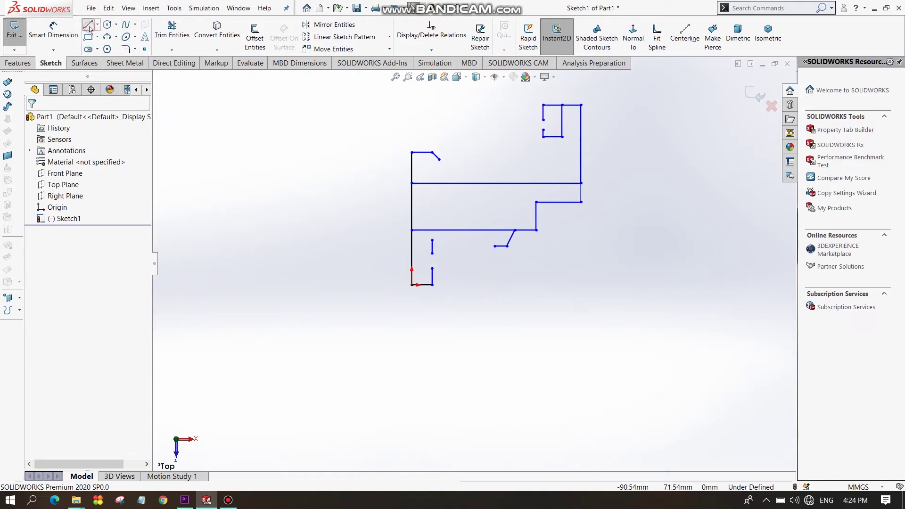
Add a hook on the lower wall angling down and to the right.
click(88, 26)
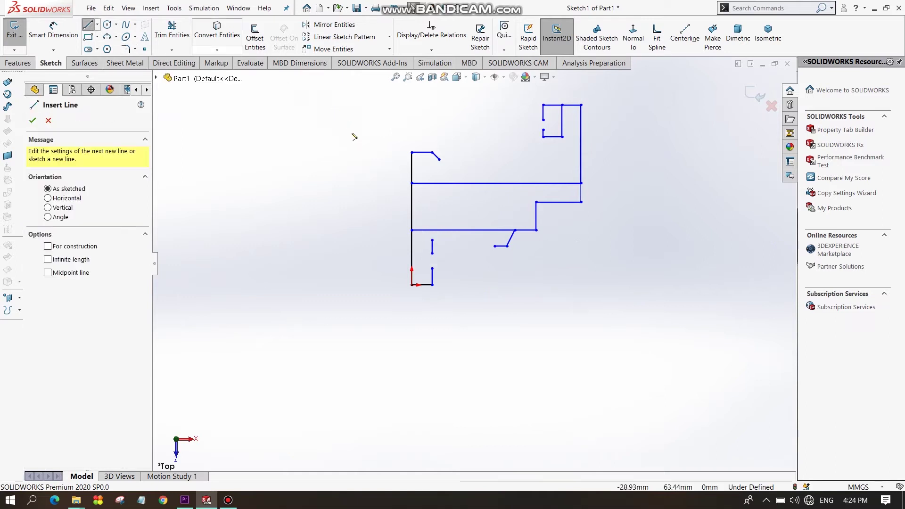
click(443, 230)
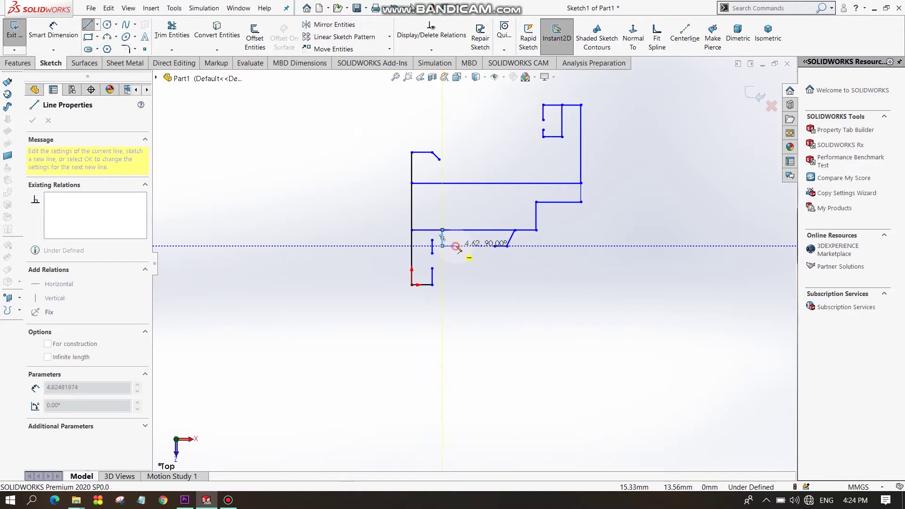
click(456, 246)
right_click(498, 243)
click(507, 285)
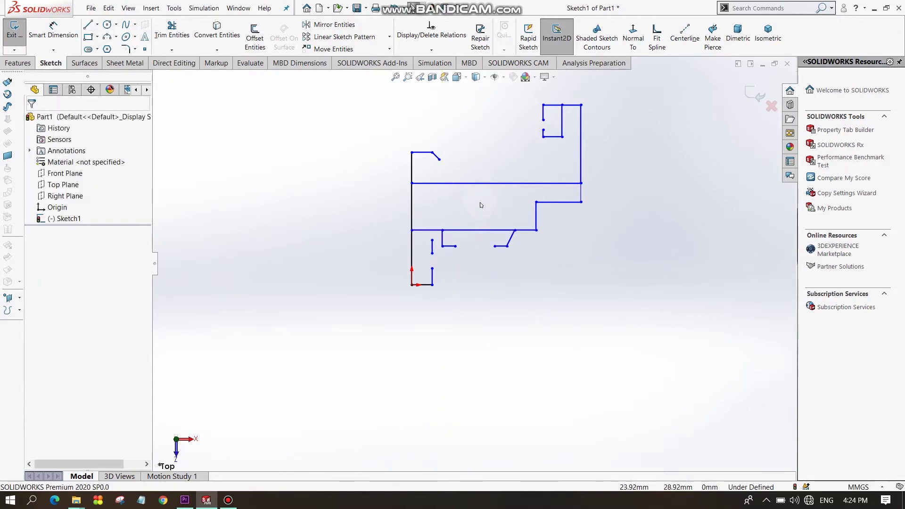
Add short vertical lips on the lower wall and the step.
click(87, 27)
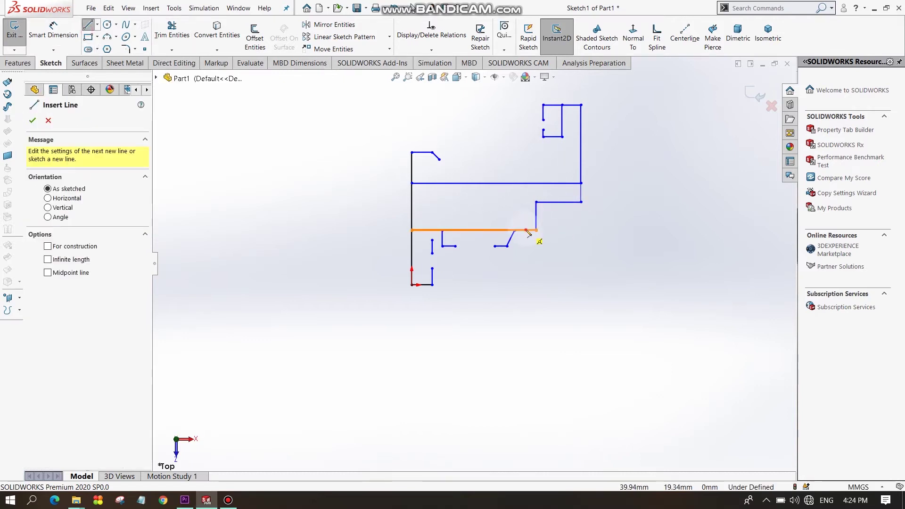
click(526, 230)
right_click(532, 213)
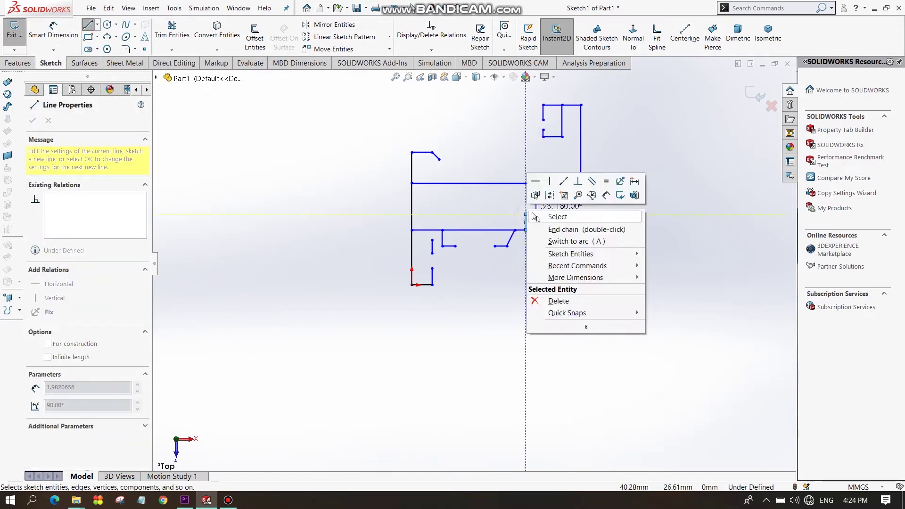
click(535, 216)
click(88, 26)
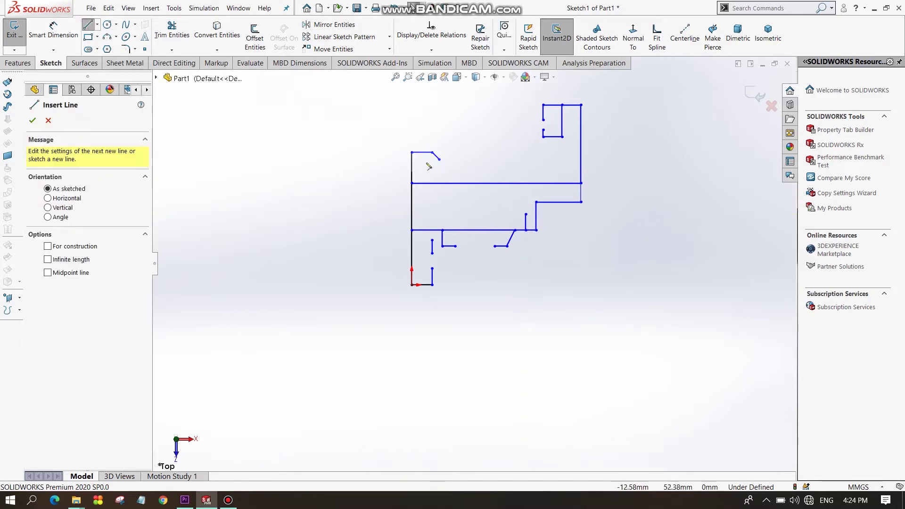
click(537, 231)
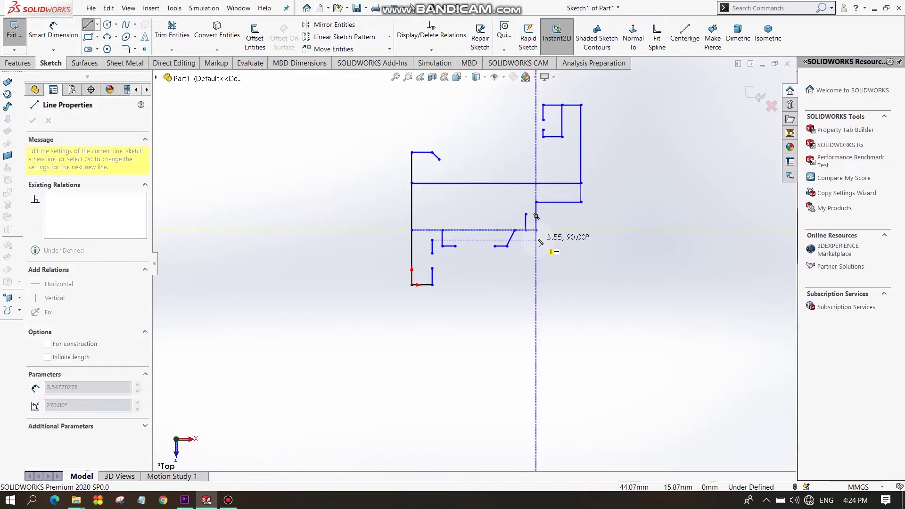
right_click(537, 236)
click(556, 240)
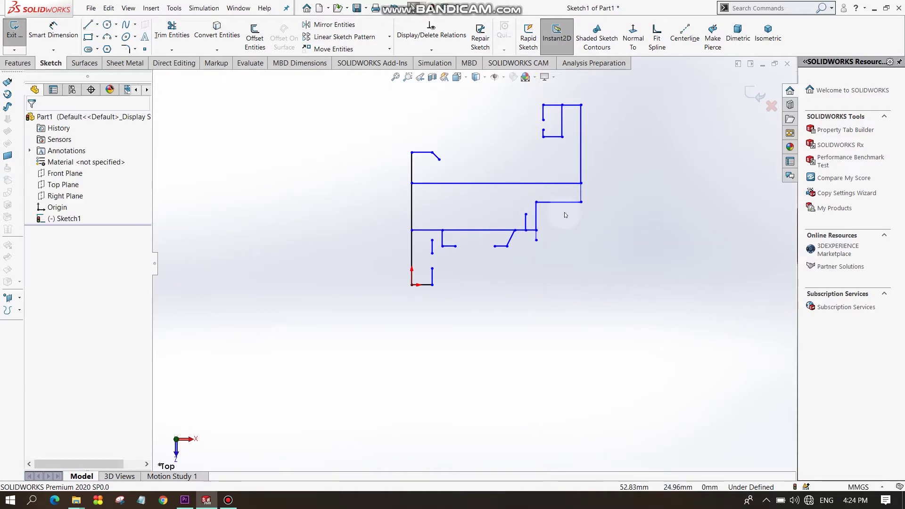
ctrl+middle_drag(564, 212, 547, 237)
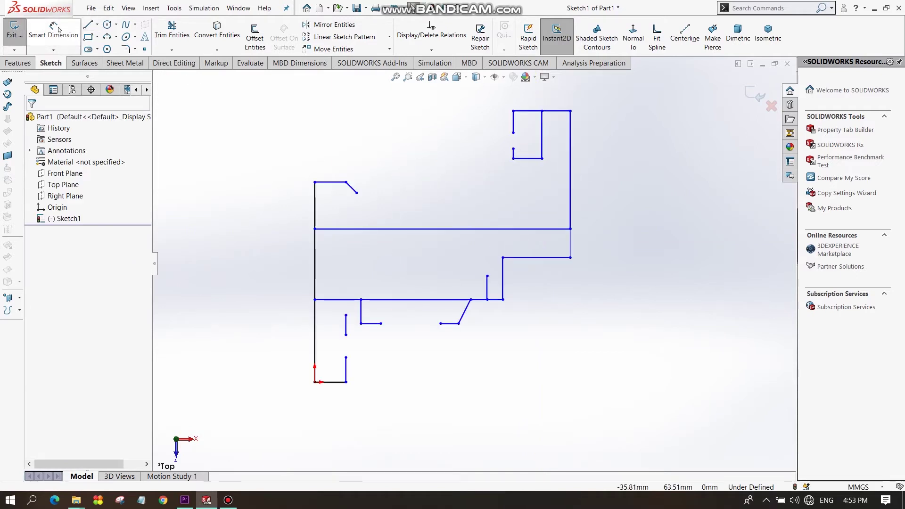
Dimension the main vertical wall height to 45 mm.
click(59, 30)
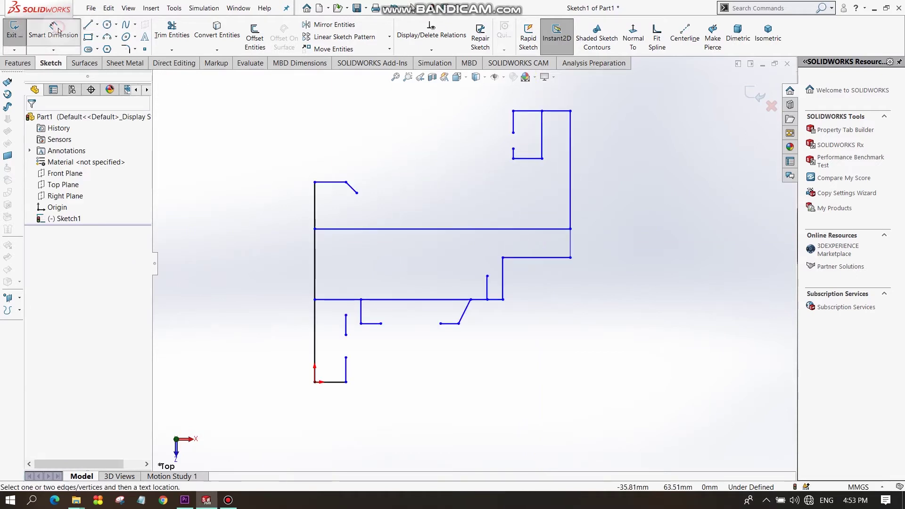
click(315, 261)
click(238, 266)
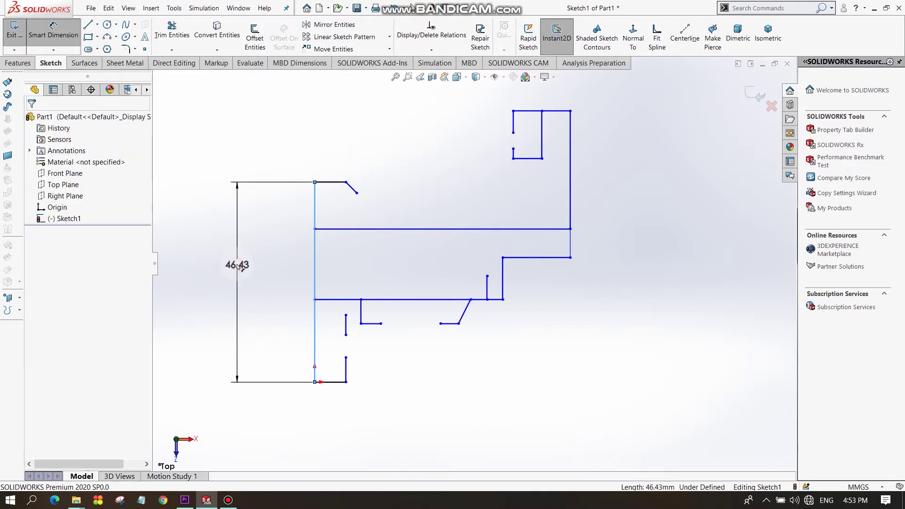
text(45mm)
key(Return)
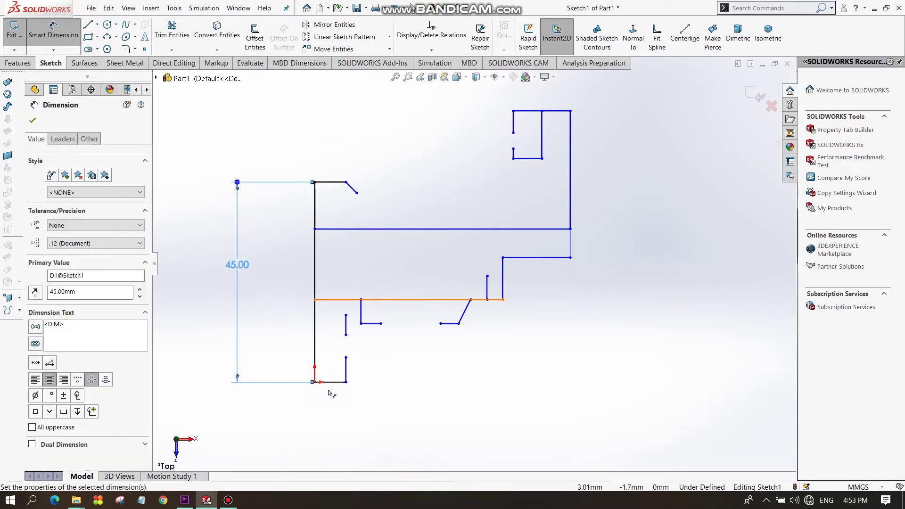
Dimension the lower wall's height above the origin to 22 mm.
click(332, 300)
click(314, 317)
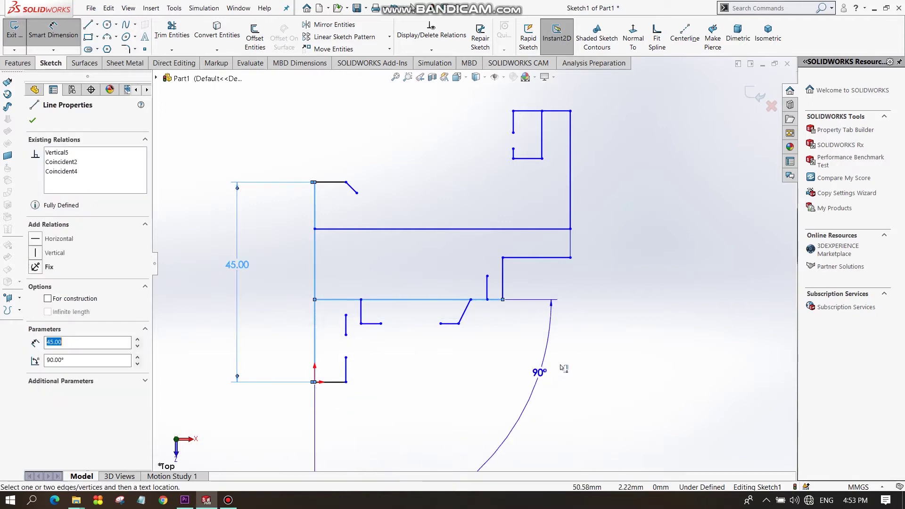
key(Escape)
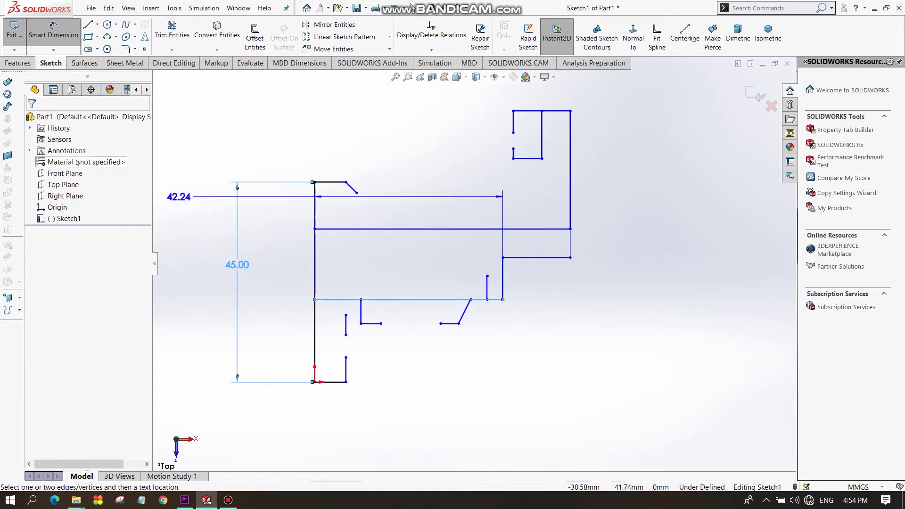
click(313, 382)
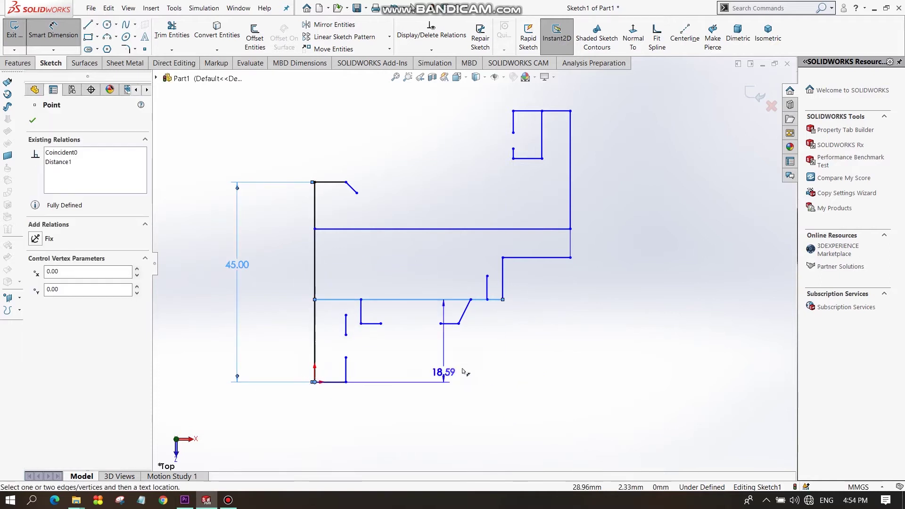
click(550, 340)
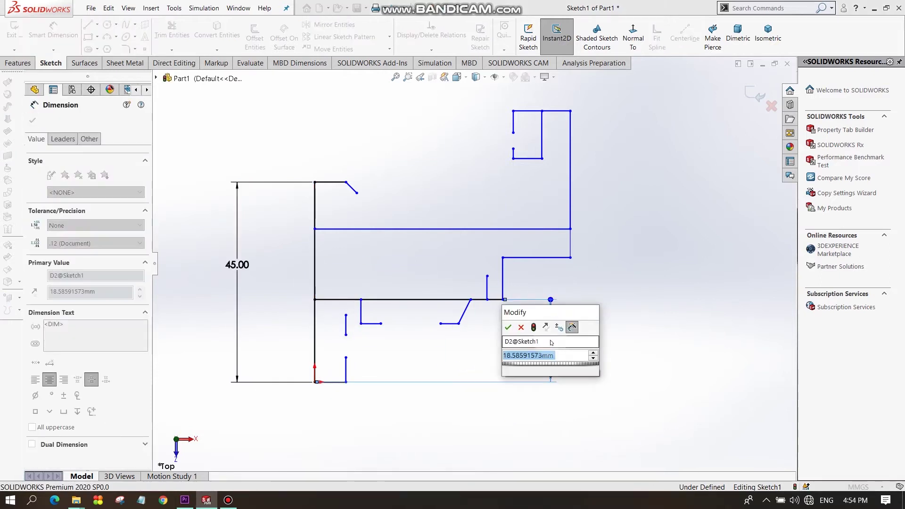
text(22)
key(Return)
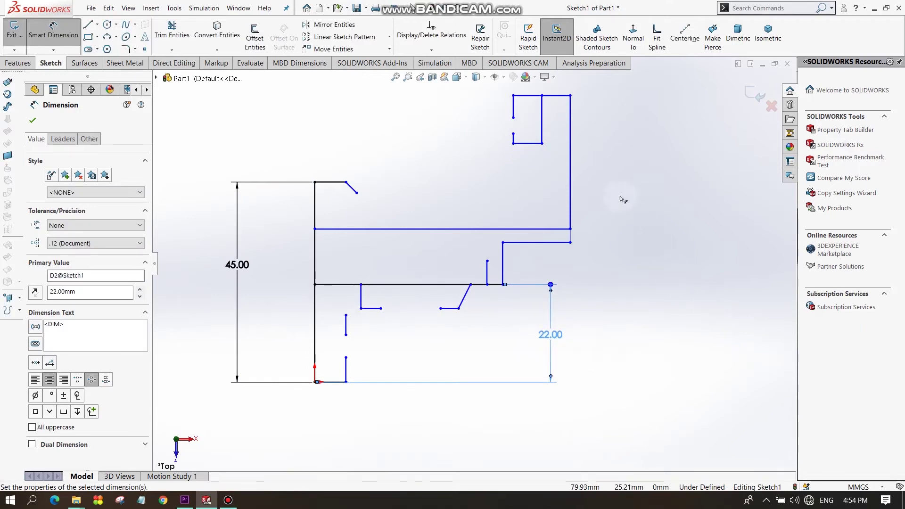
Dimension the top lip width to 11 mm.
click(514, 96)
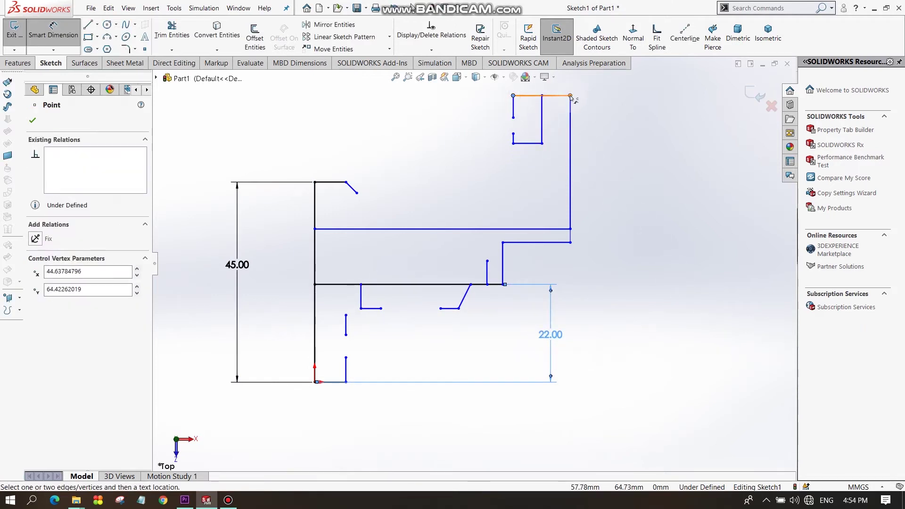
click(571, 96)
click(568, 85)
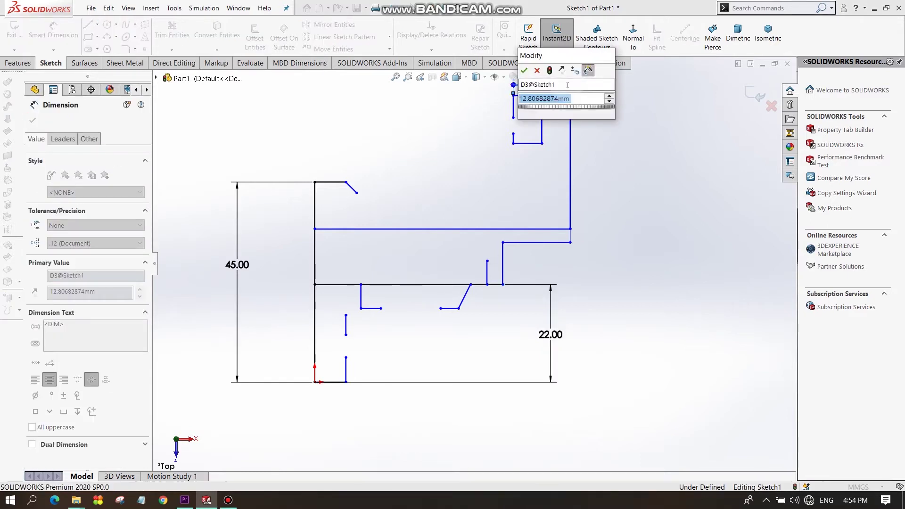
text(11)
key(Return)
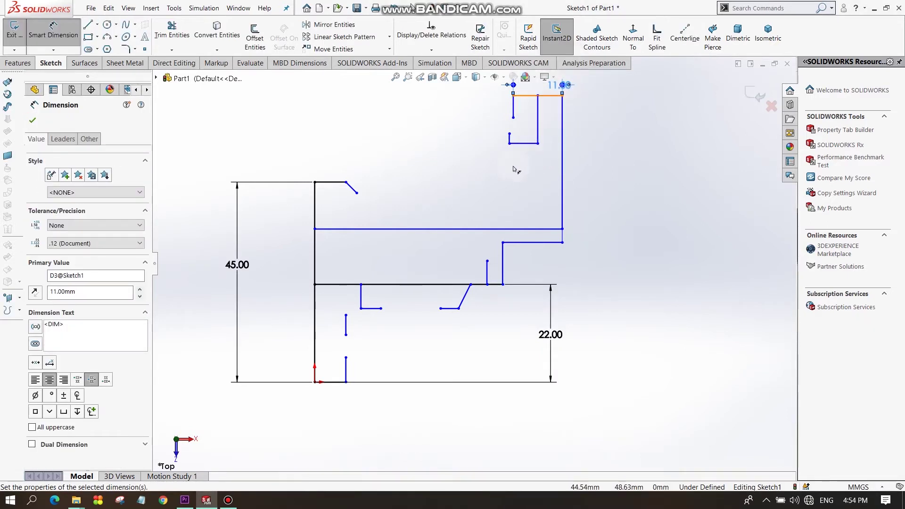
Select the short vertical segment near the top lip and its midpoint, then clear the selection.
click(514, 111)
click(514, 106)
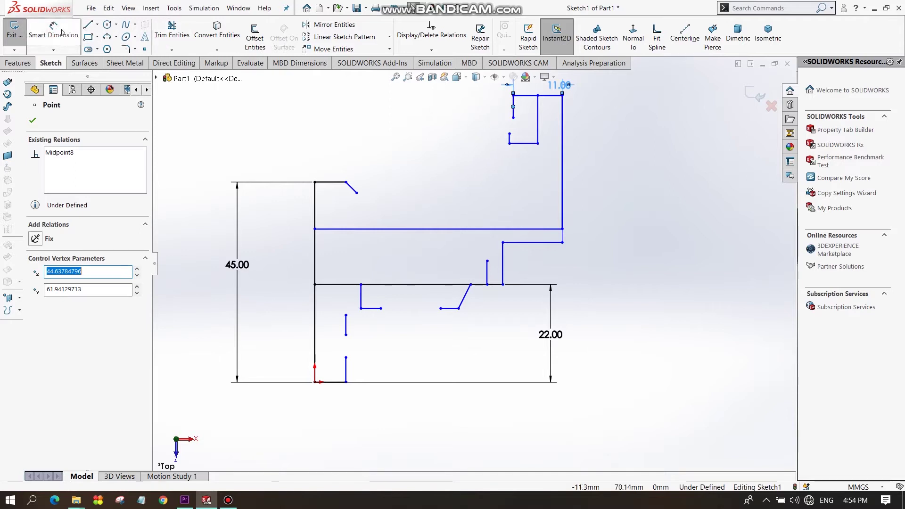
click(222, 121)
scroll(534, 283, down, 2)
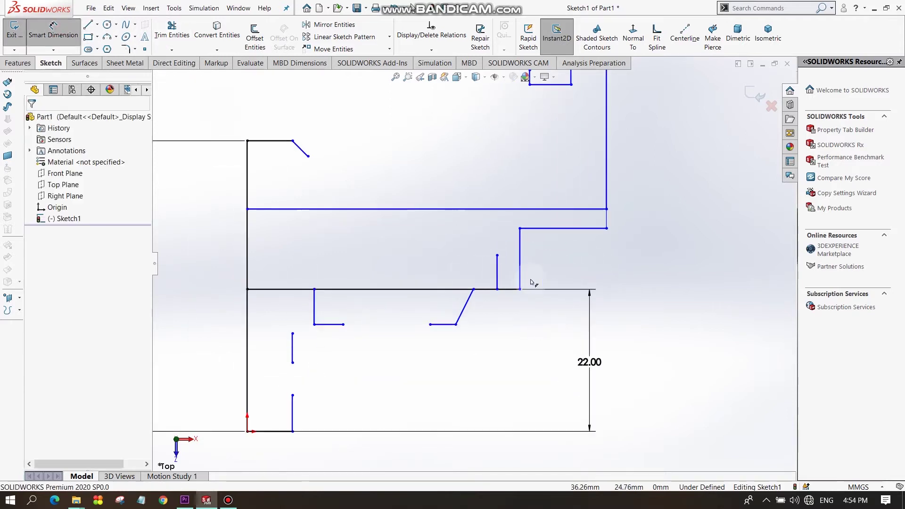
scroll(495, 322, up, 2)
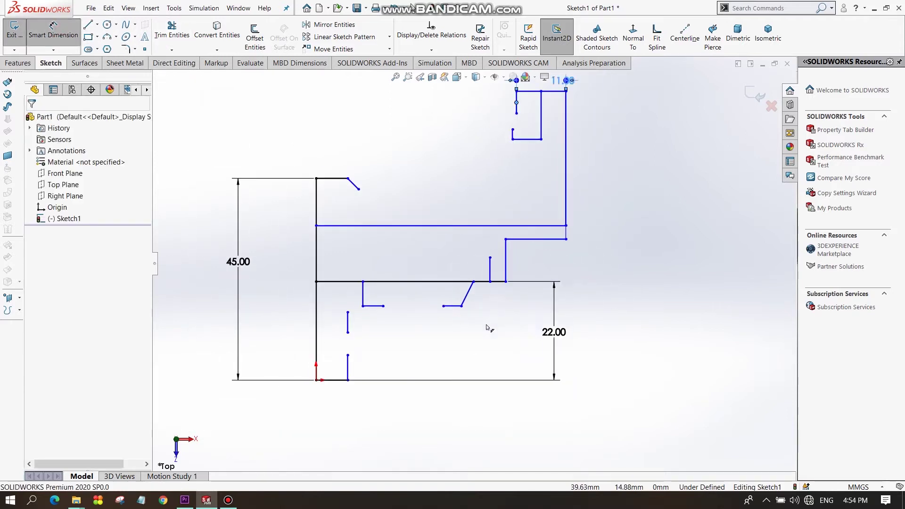
Dimension the short bottom vertical leg to 2 mm.
click(349, 370)
click(384, 368)
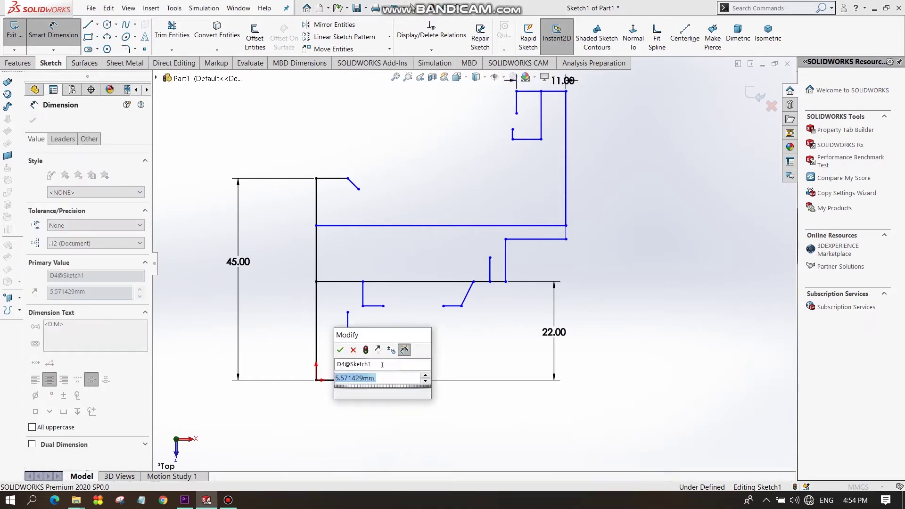
text(2)
key(Return)
scroll(382, 367, down, 1)
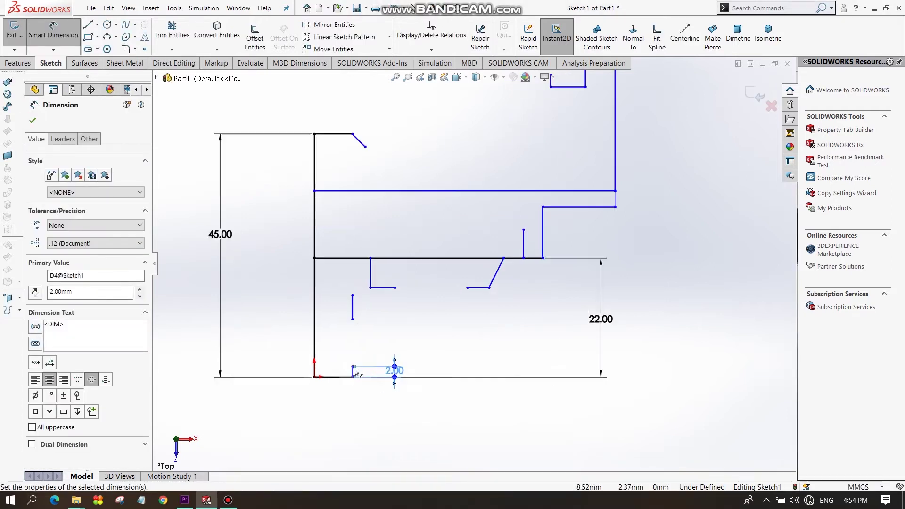
scroll(388, 361, down, 1)
scroll(392, 344, down, 1)
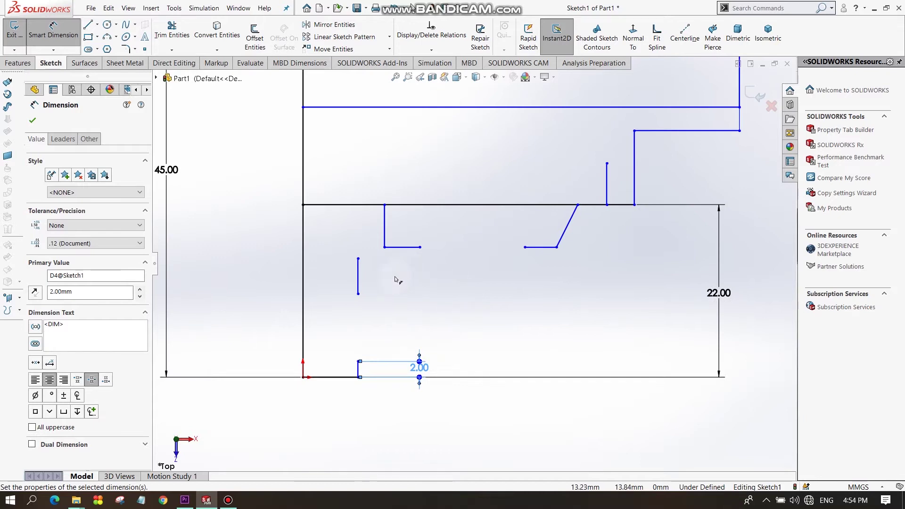
scroll(490, 306, up, 1)
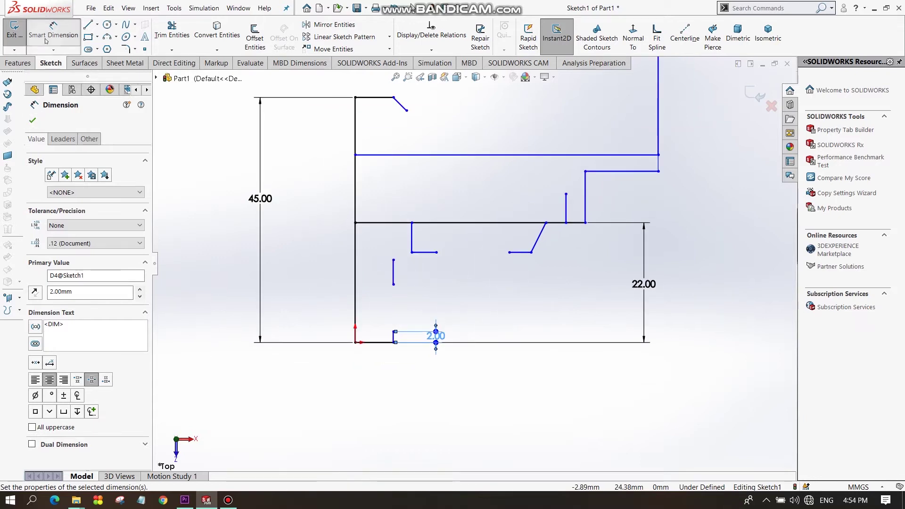
key(Escape)
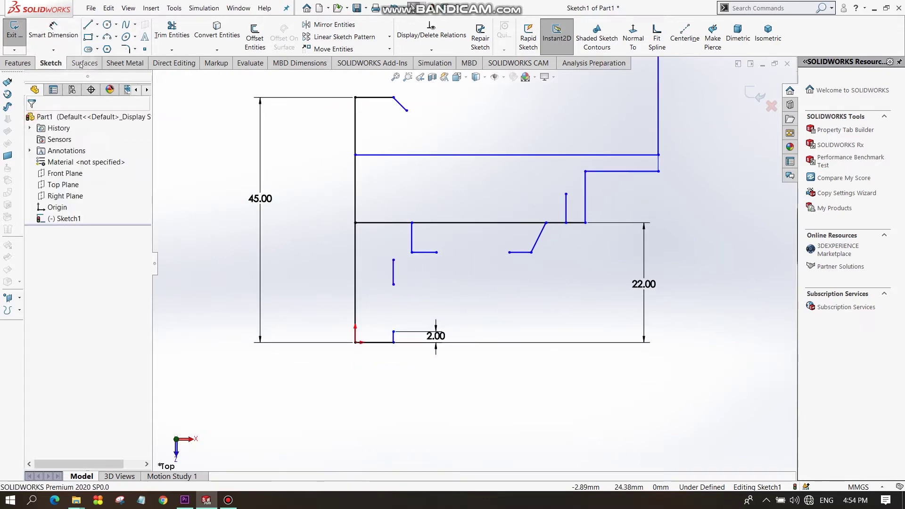
Draw a horizontal line from the short vertical line's top to the left edge.
click(87, 23)
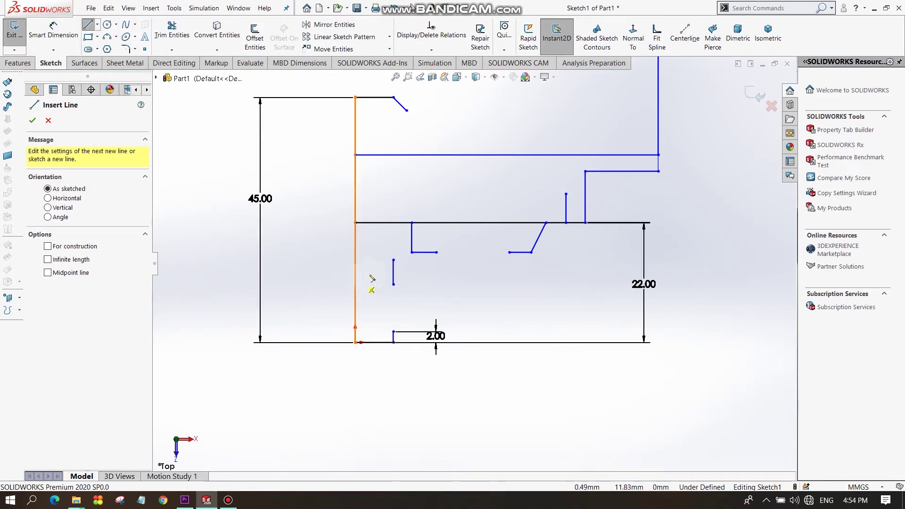
click(394, 260)
click(355, 260)
right_click(356, 248)
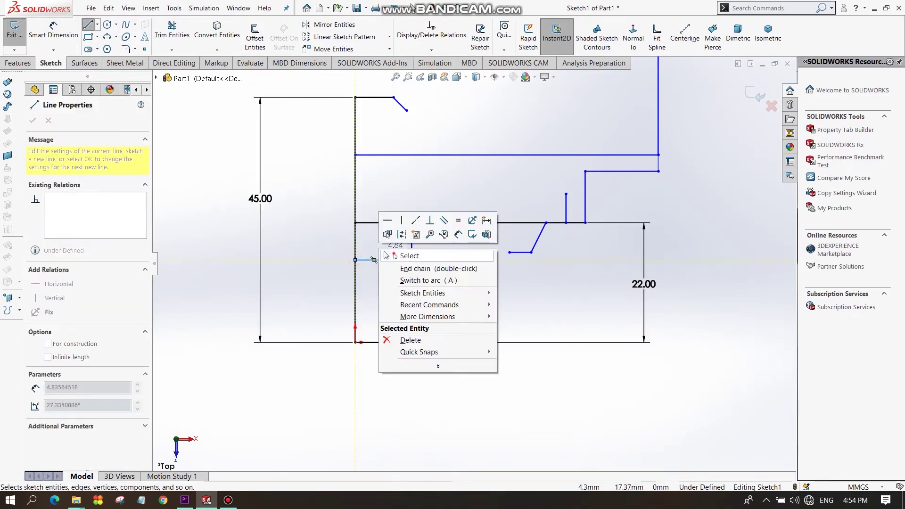
click(405, 253)
Dimension the height from the origin corner to the new line's left end as 8 mm.
click(56, 31)
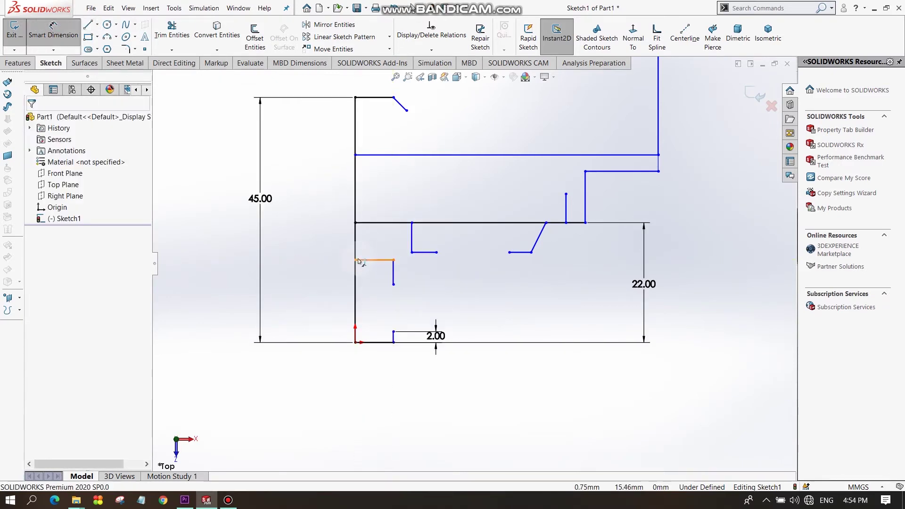
click(355, 342)
click(355, 260)
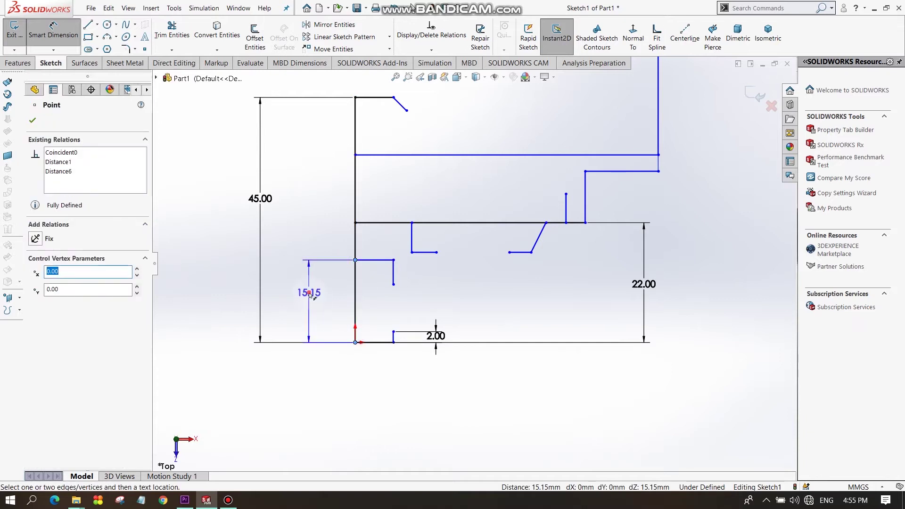
click(309, 292)
text(8)
key(Return)
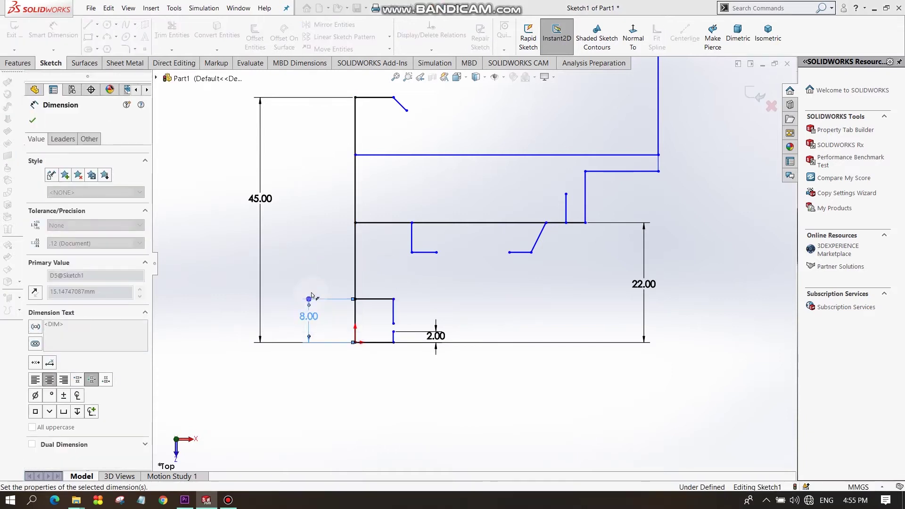
Set the upper short vertical line's length to 2 mm.
click(395, 310)
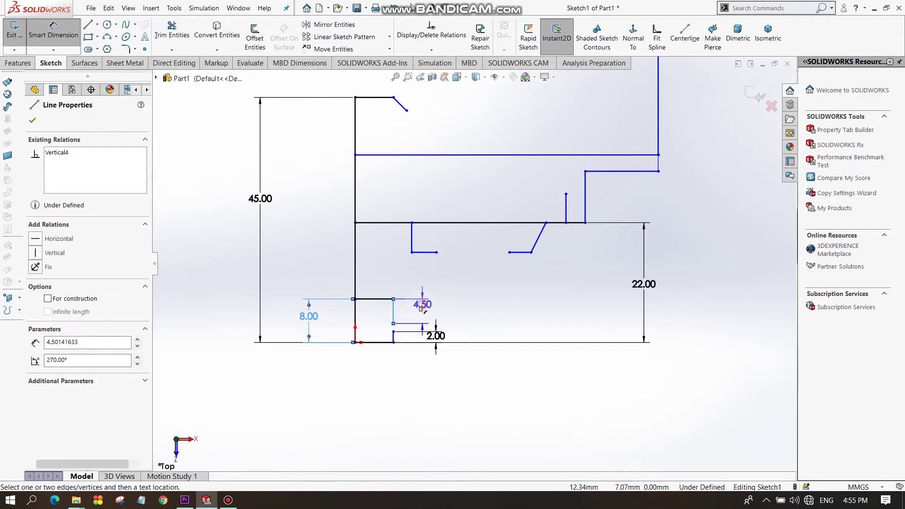
click(420, 309)
text(2)
key(Return)
click(394, 304)
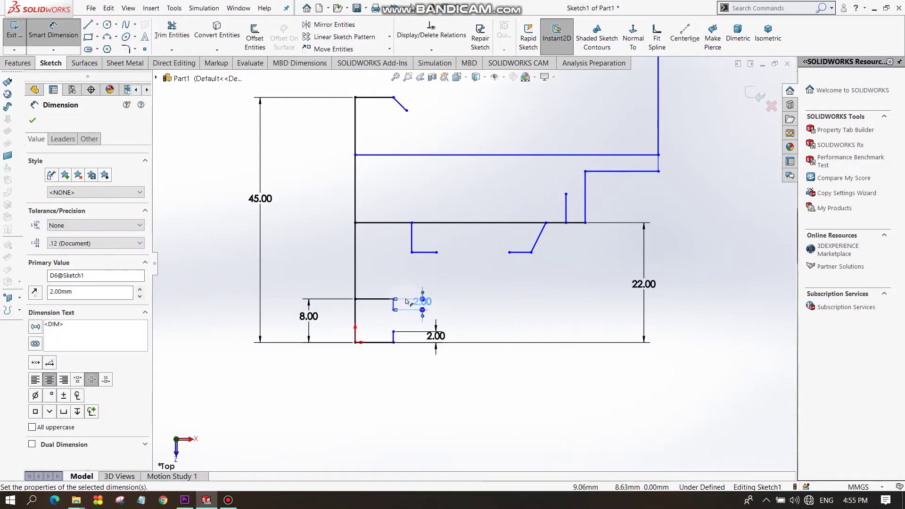
scroll(427, 290, down, 1)
scroll(427, 290, down, 1)
scroll(426, 290, down, 3)
scroll(462, 305, up, 3)
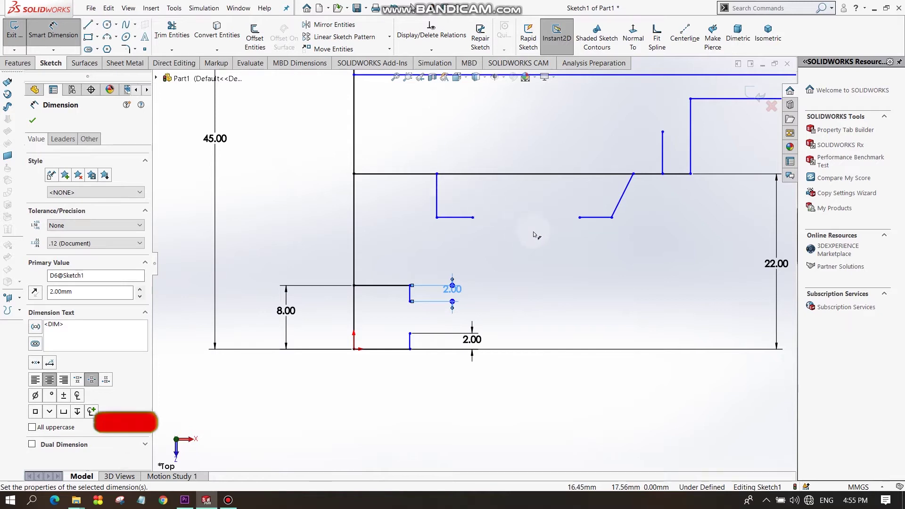
Dimension the gap between the two short lines as 15 mm.
click(473, 217)
click(579, 217)
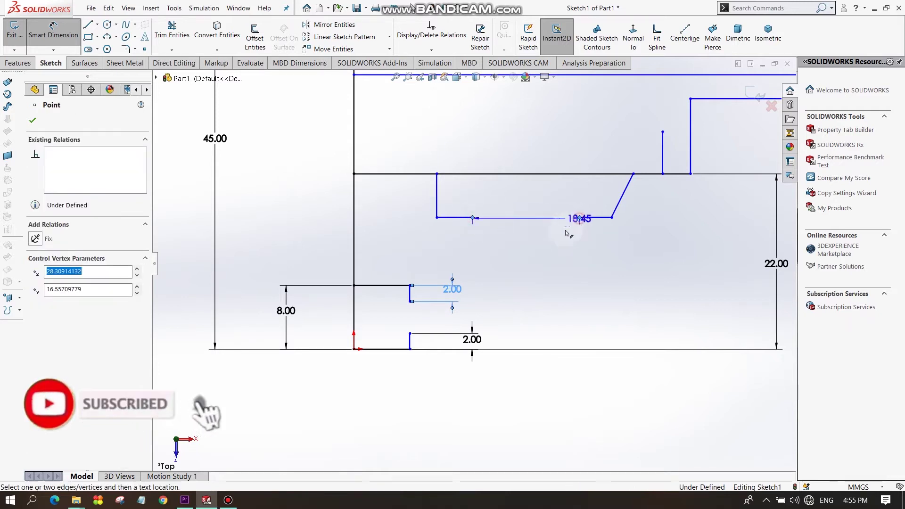
click(549, 247)
text(15)
key(Return)
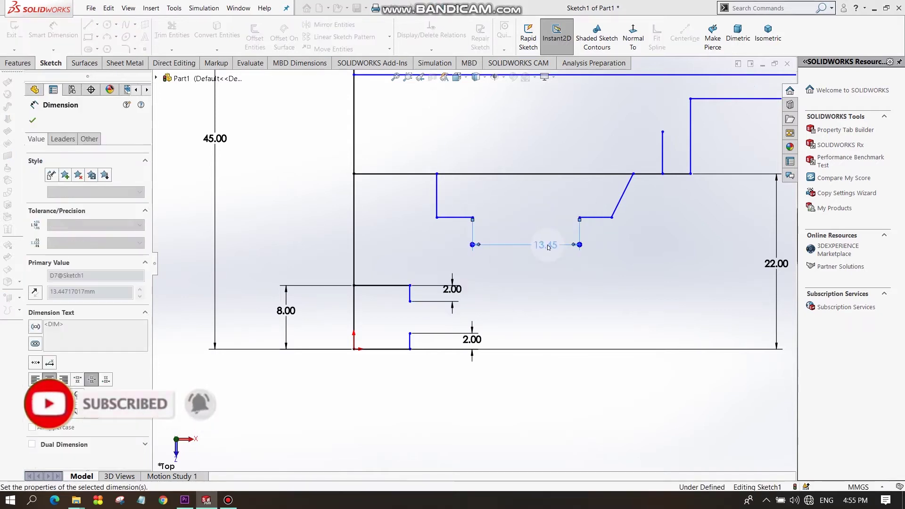
scroll(473, 263, up, 2)
scroll(598, 204, up, 1)
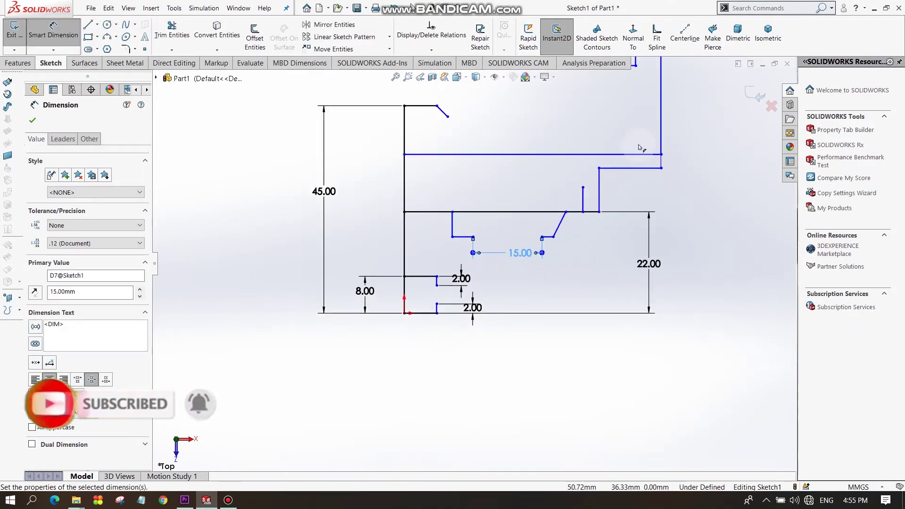
scroll(599, 194, up, 1)
scroll(600, 184, up, 1)
scroll(600, 176, up, 1)
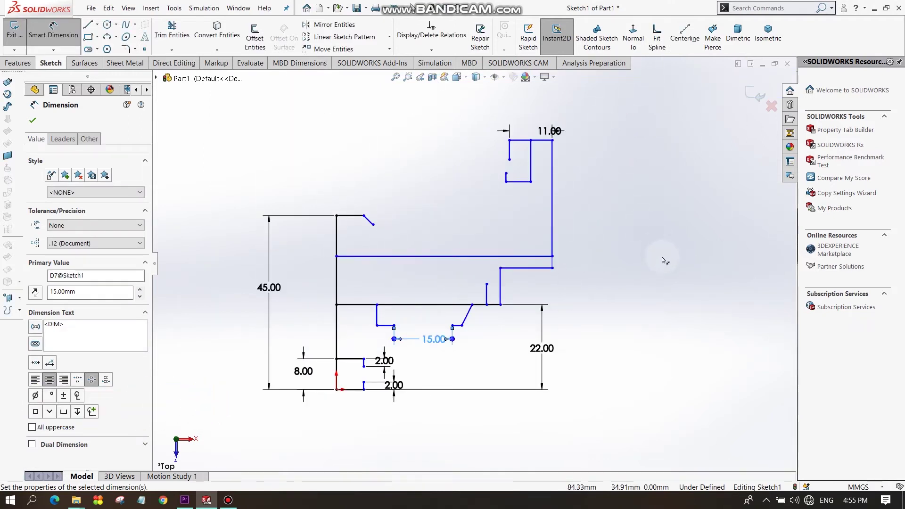
Set the upright's height from the long line's right end to 22 mm.
click(553, 256)
click(553, 140)
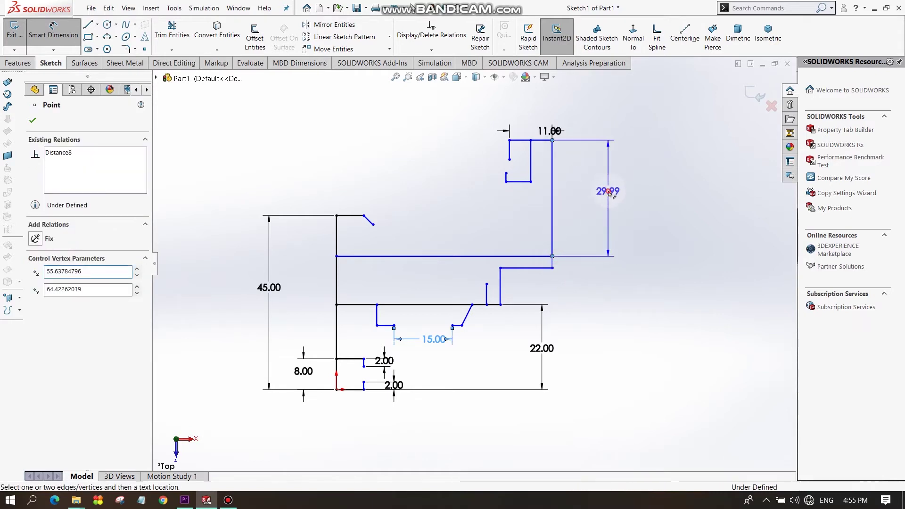
click(608, 191)
text(22)
key(Return)
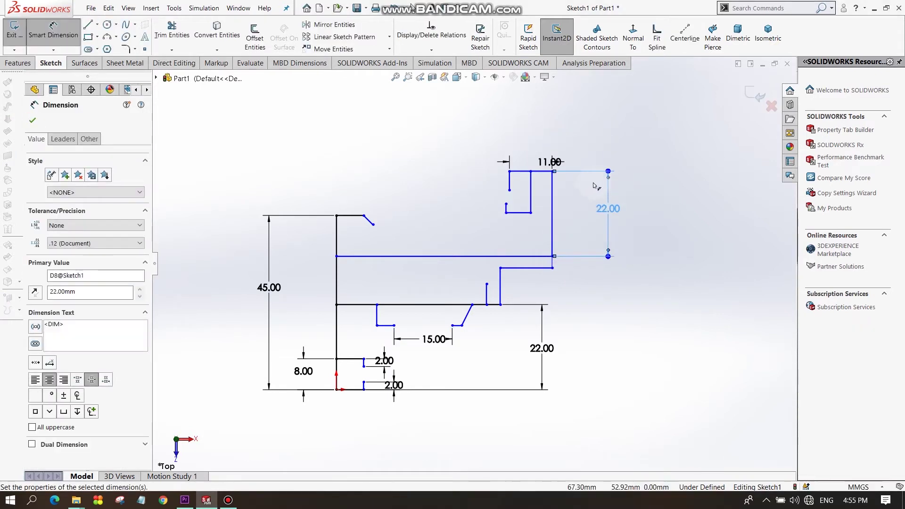
scroll(566, 277, down, 2)
scroll(559, 254, down, 4)
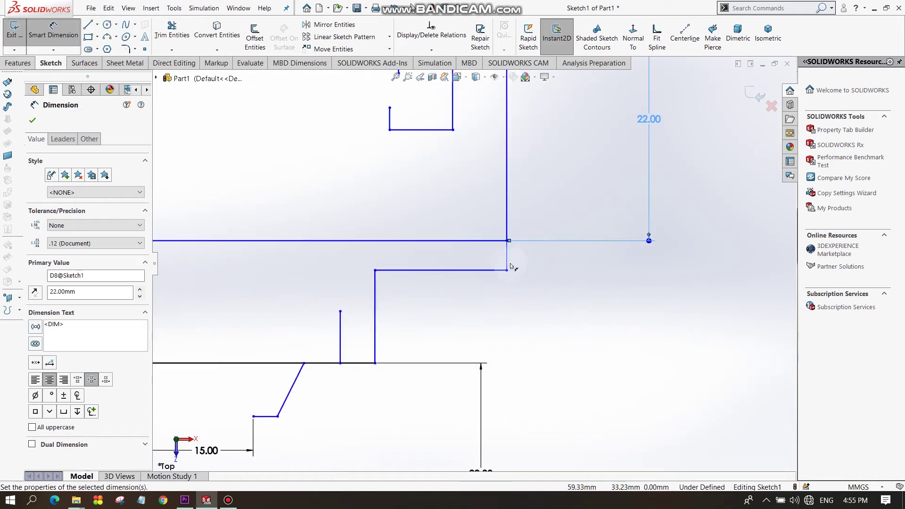
Give the short vertical step on the right a 5 mm height.
click(512, 262)
click(596, 260)
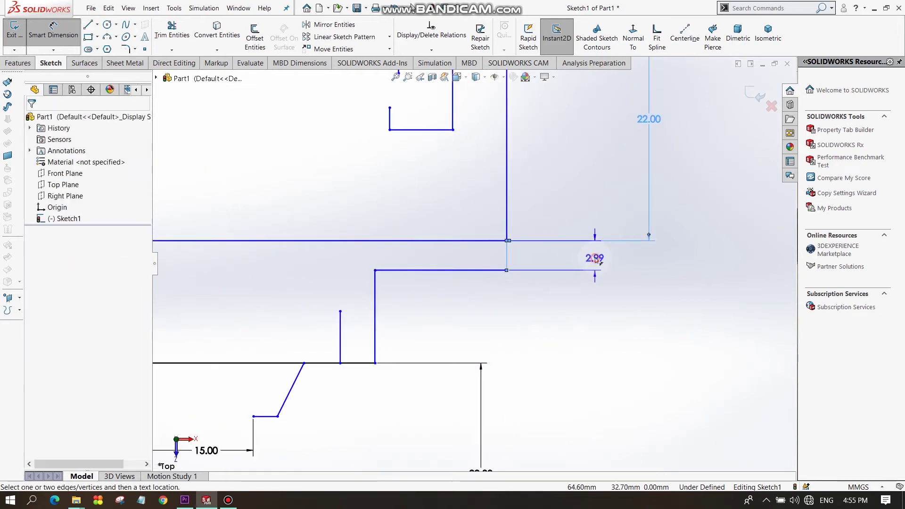
text(5)
key(Return)
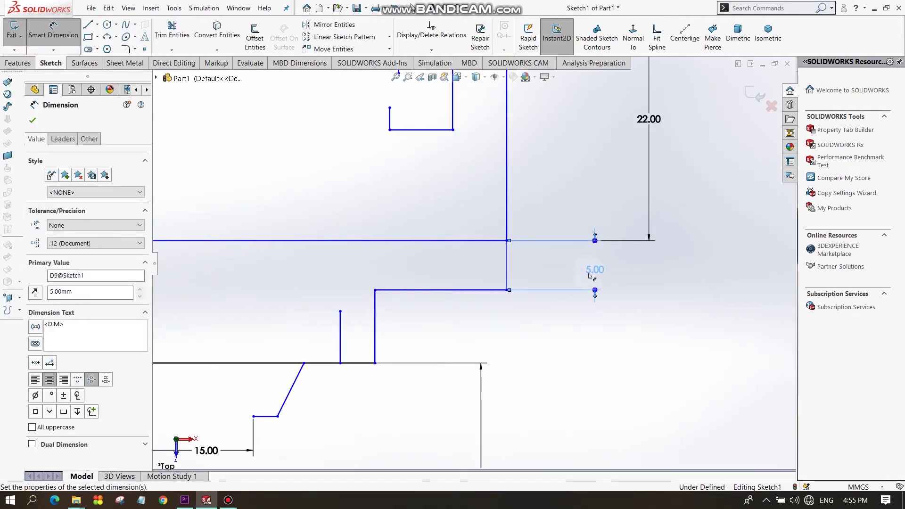
scroll(571, 303, up, 2)
scroll(569, 302, up, 2)
scroll(568, 302, up, 1)
scroll(580, 404, down, 1)
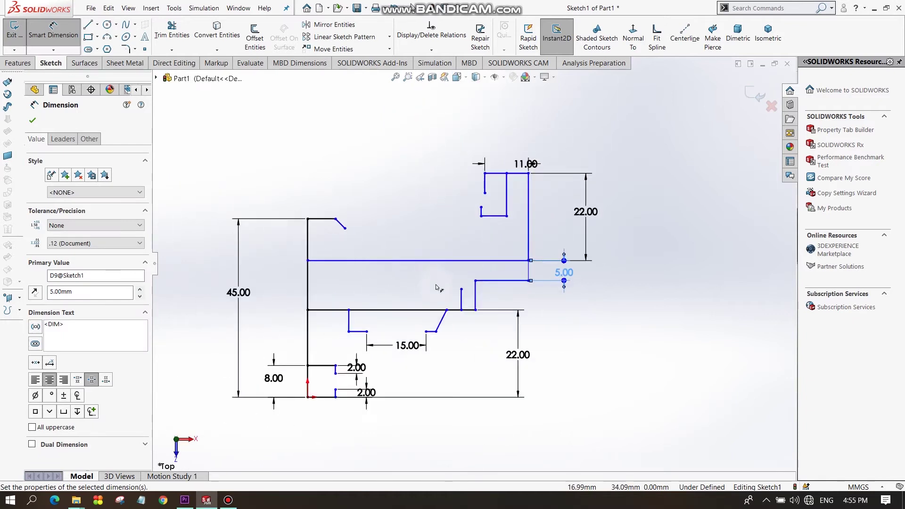
scroll(581, 404, down, 2)
Set the short upright 5 mm from the step on the middle horizontal line.
middle_drag(574, 371, 600, 341)
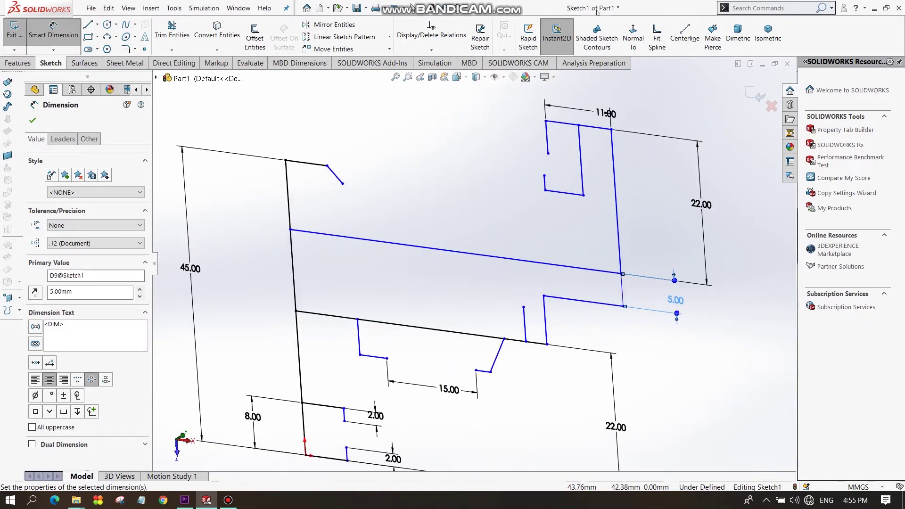
click(633, 38)
click(551, 310)
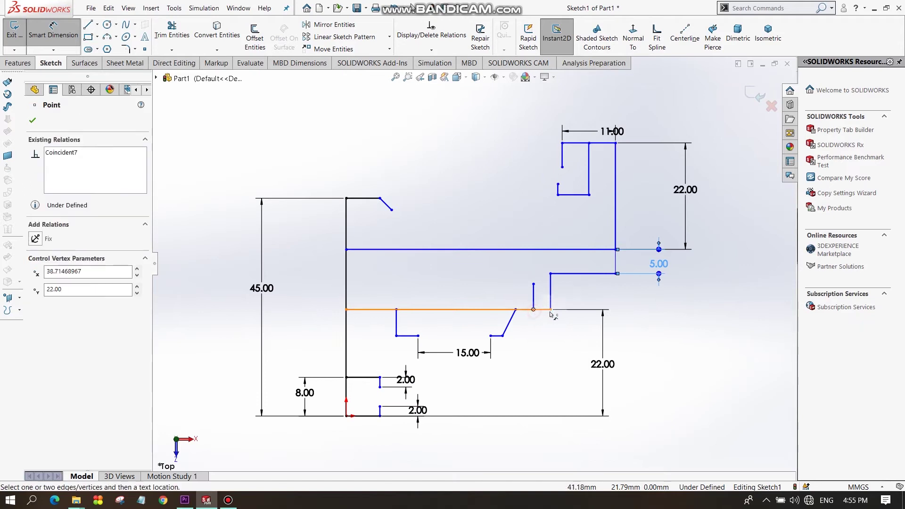
click(551, 311)
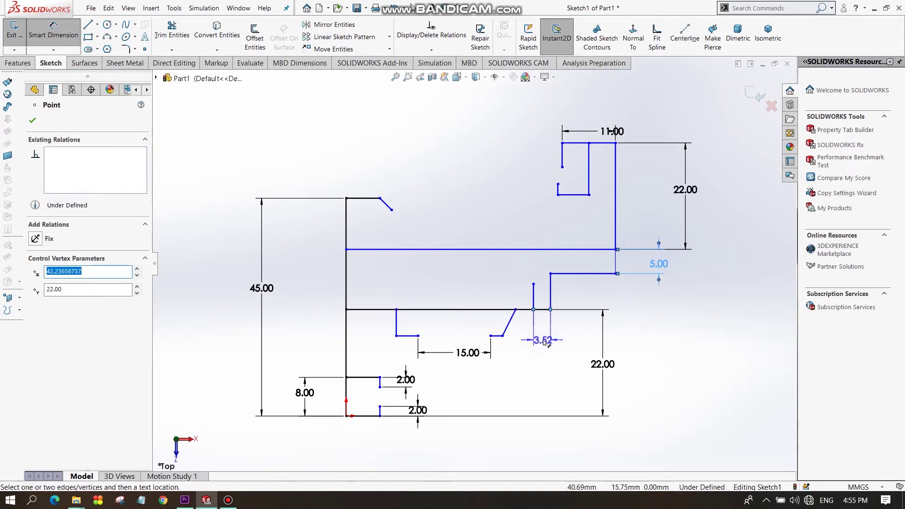
click(546, 336)
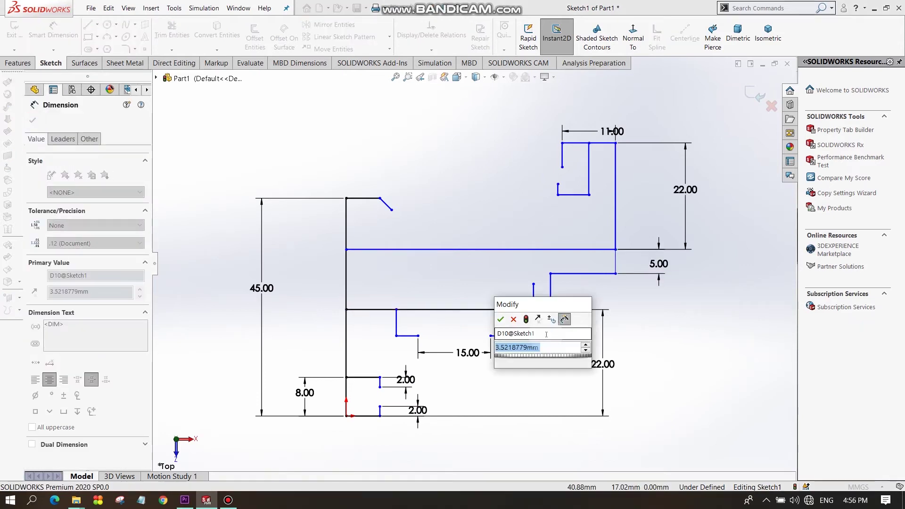
text(5)
key(Return)
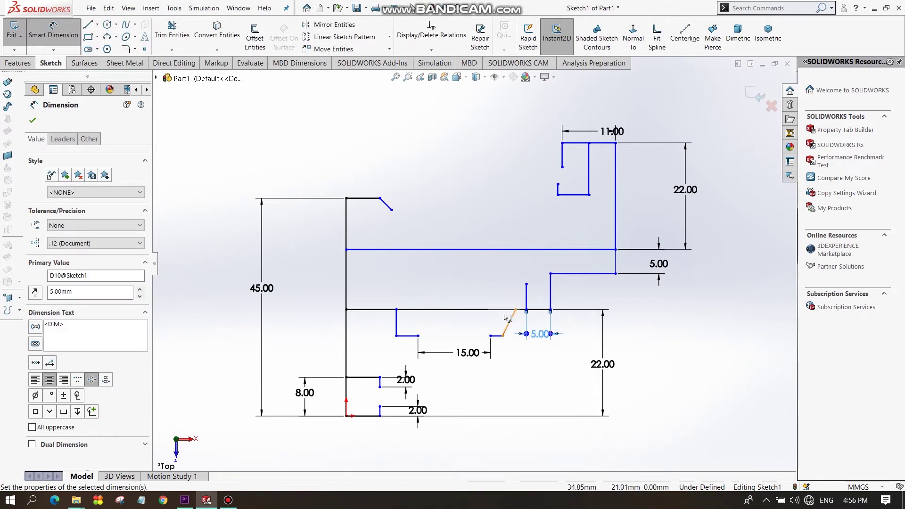
Place the slanted line's top 25 mm from the profile's left edge.
click(348, 310)
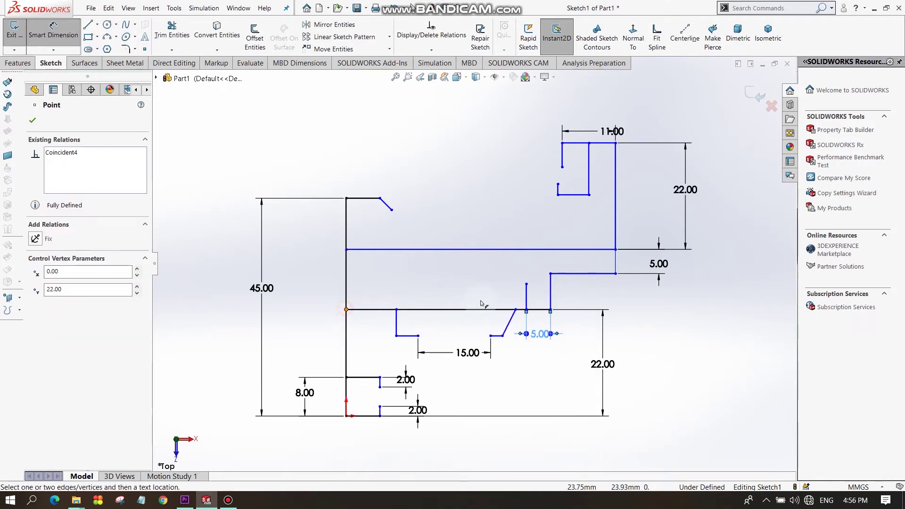
click(516, 310)
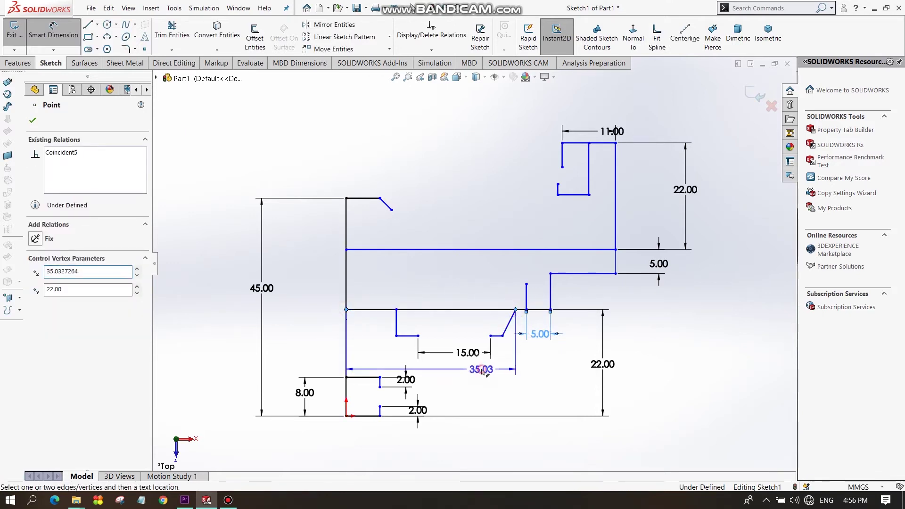
click(483, 370)
text(25)
key(Return)
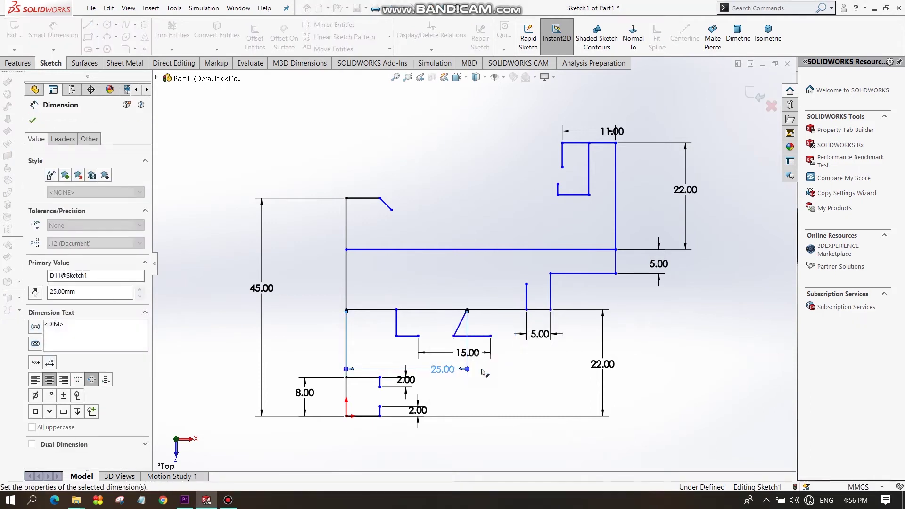
Delete the horizontal line below the slant along with its 15 mm dimension.
key(Escape)
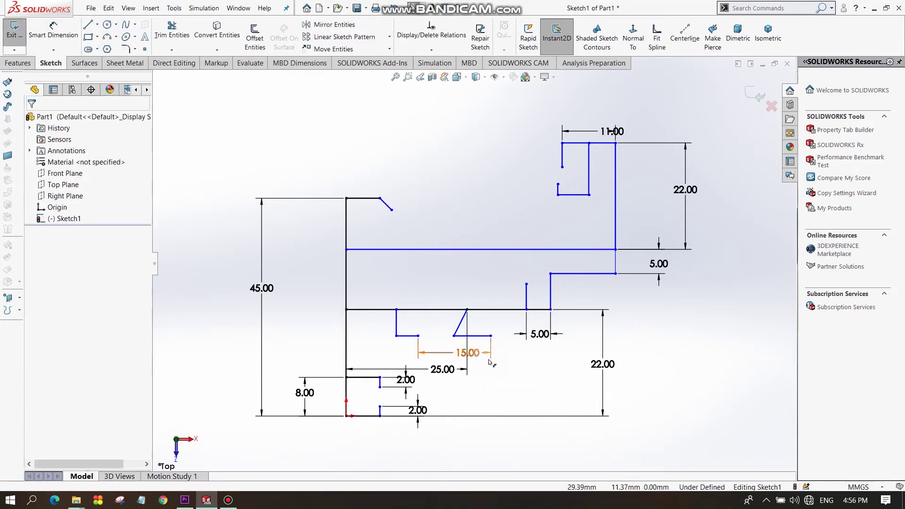
click(477, 337)
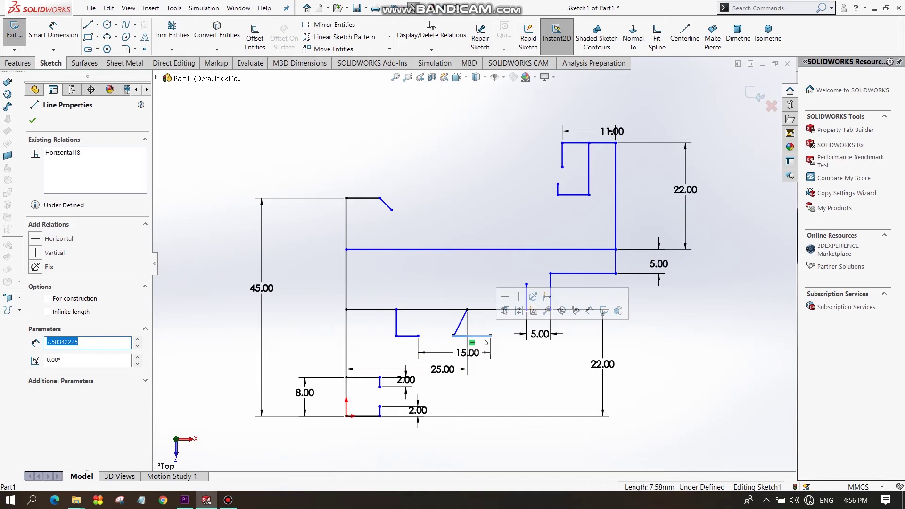
key(Delete)
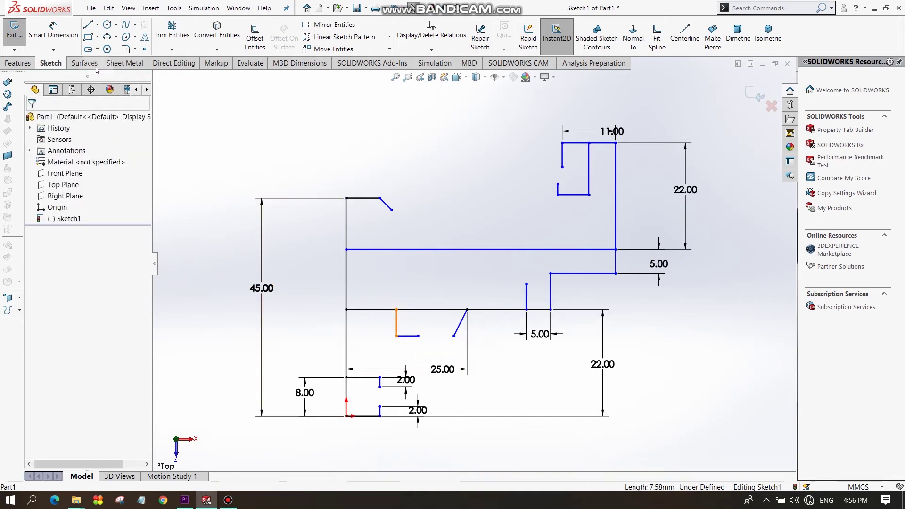
Dimension the left short upright 5 mm from the left edge.
click(53, 31)
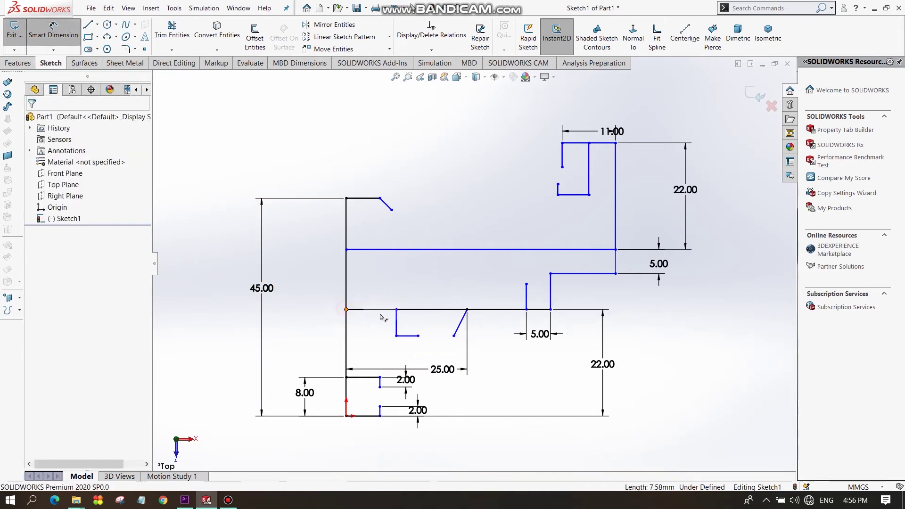
click(396, 310)
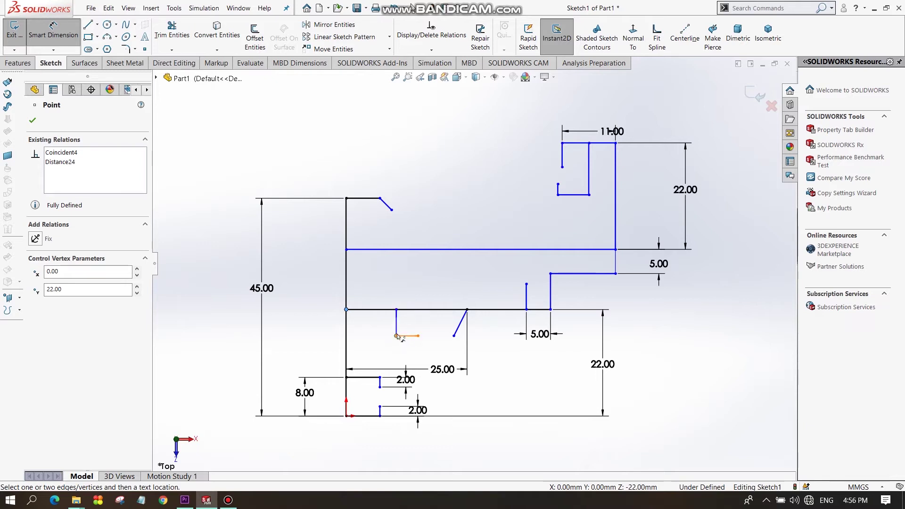
click(397, 310)
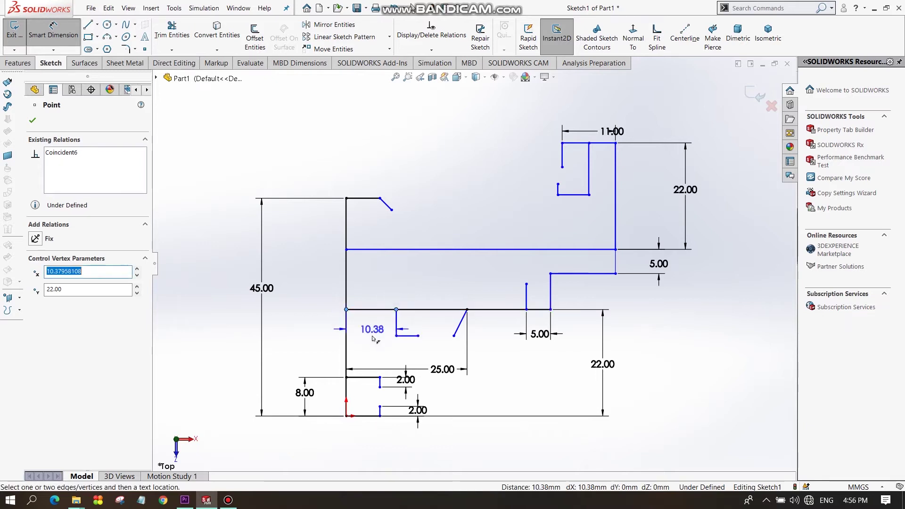
click(374, 342)
key(Return)
text(5.00mm)
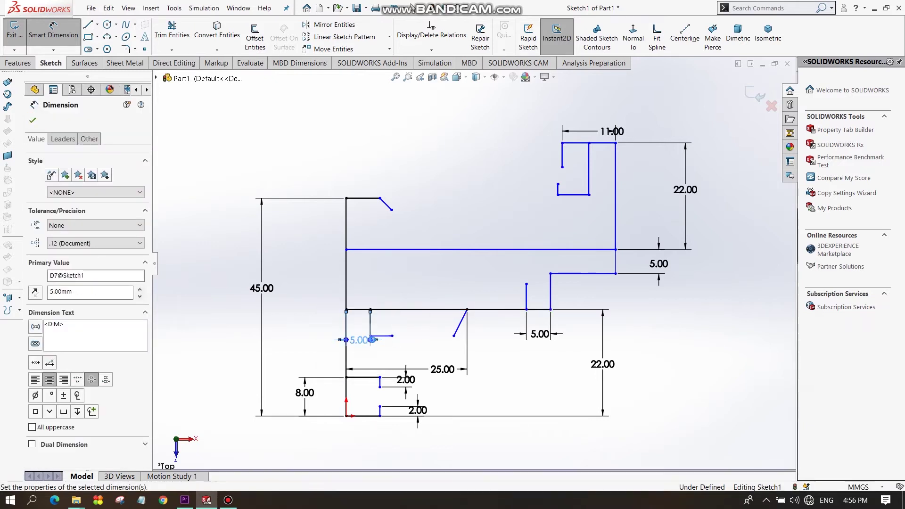
key(Return)
scroll(367, 354, down, 2)
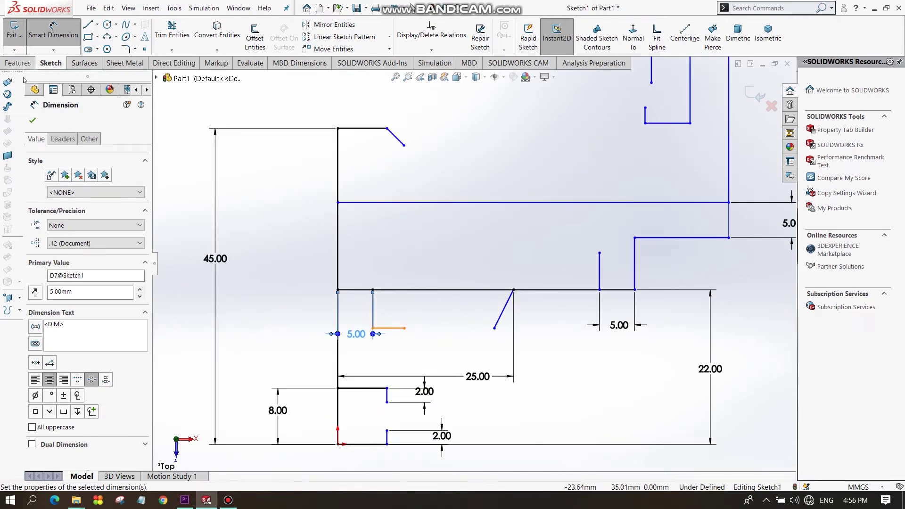
click(53, 30)
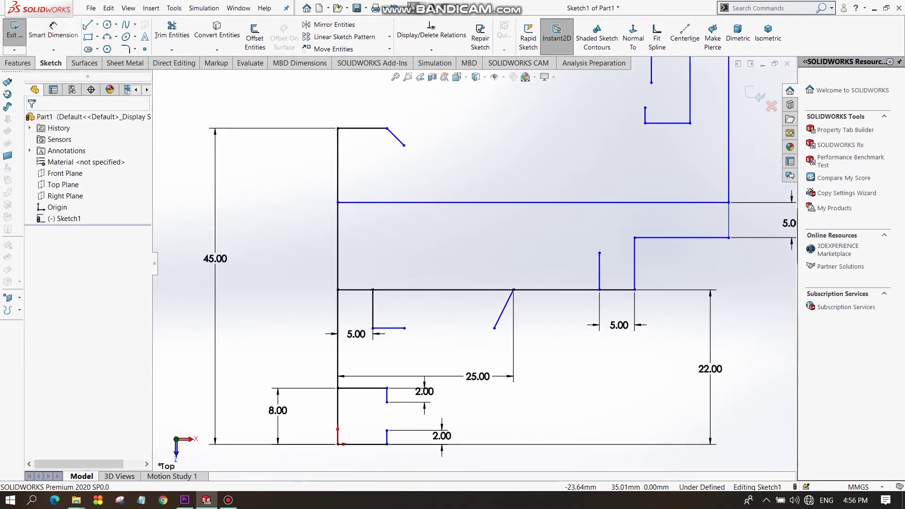
click(87, 25)
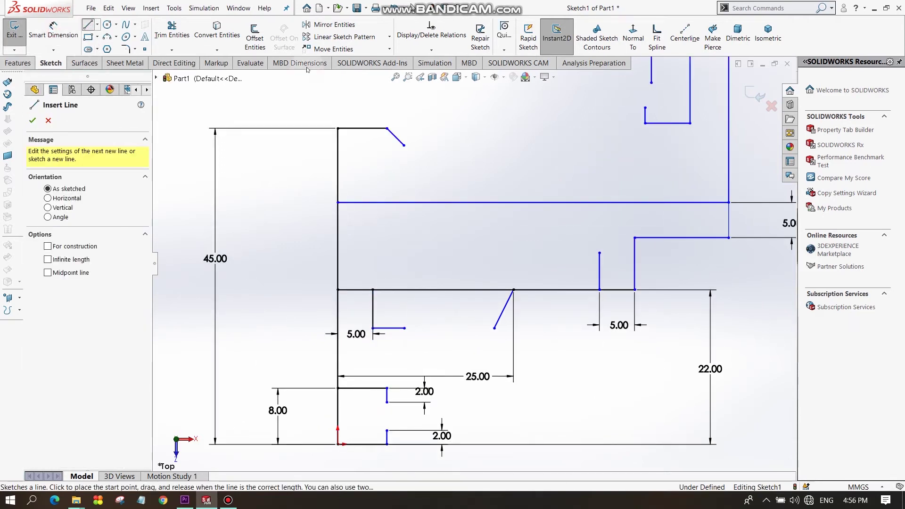
Draw a short horizontal line leftward from the slanted line's lower end.
click(495, 328)
click(457, 328)
right_click(458, 328)
click(484, 330)
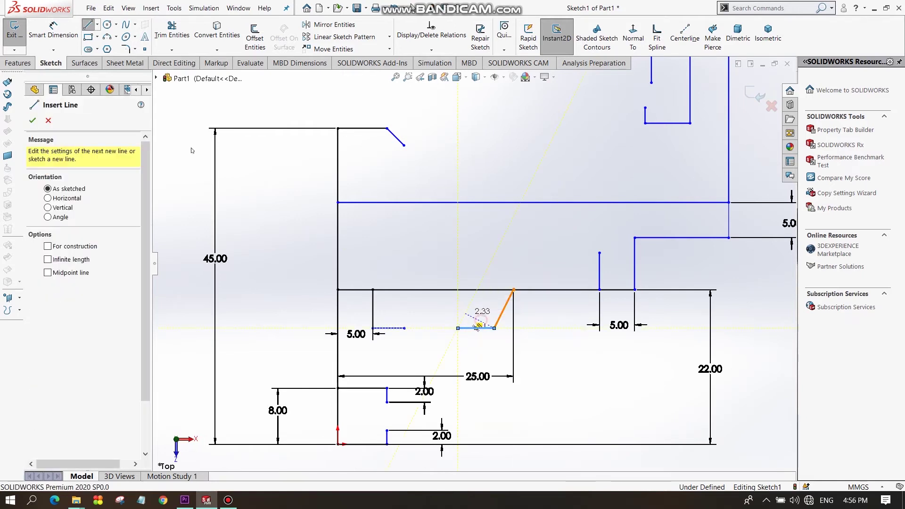
click(53, 30)
Set the angle between the slanted line and the new line to 120°.
click(502, 315)
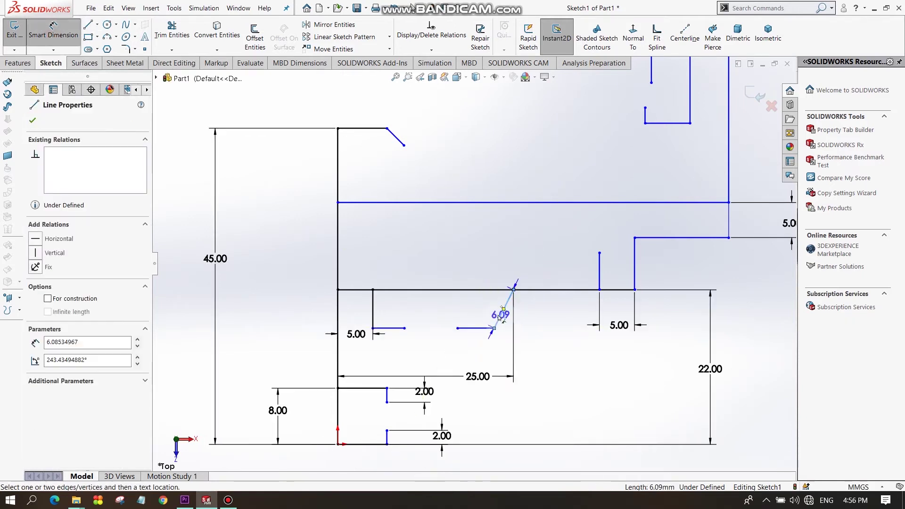
click(477, 329)
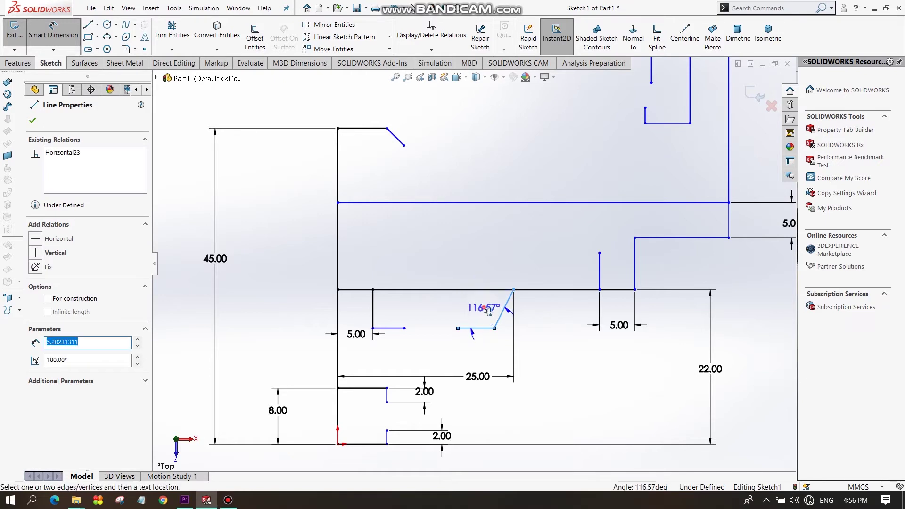
click(486, 310)
text(120.00deg)
key(Return)
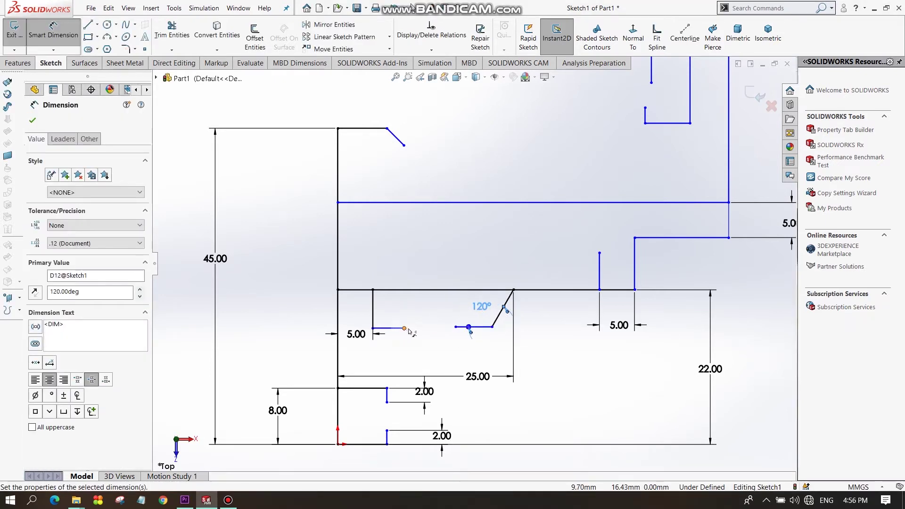
Give the new horizontal line a 5 mm length.
click(484, 328)
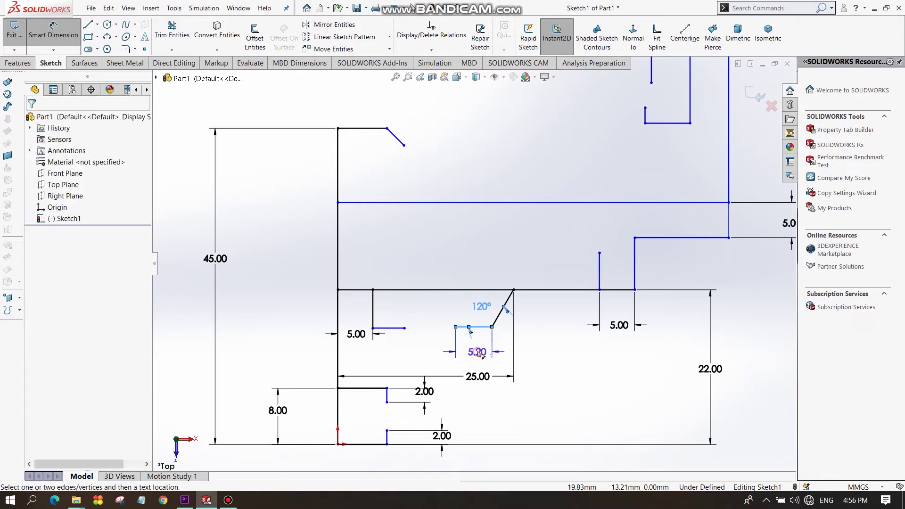
click(479, 352)
text(5.00mm)
key(Return)
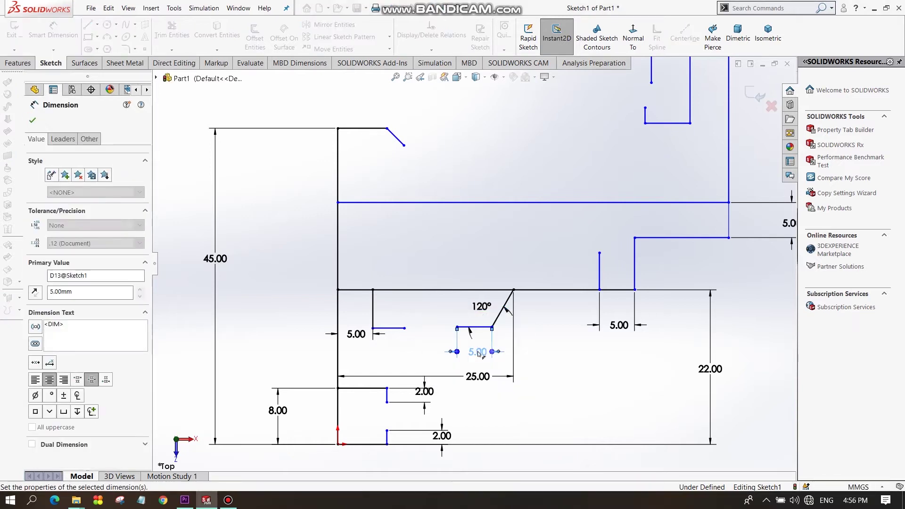
key(Escape)
click(405, 328)
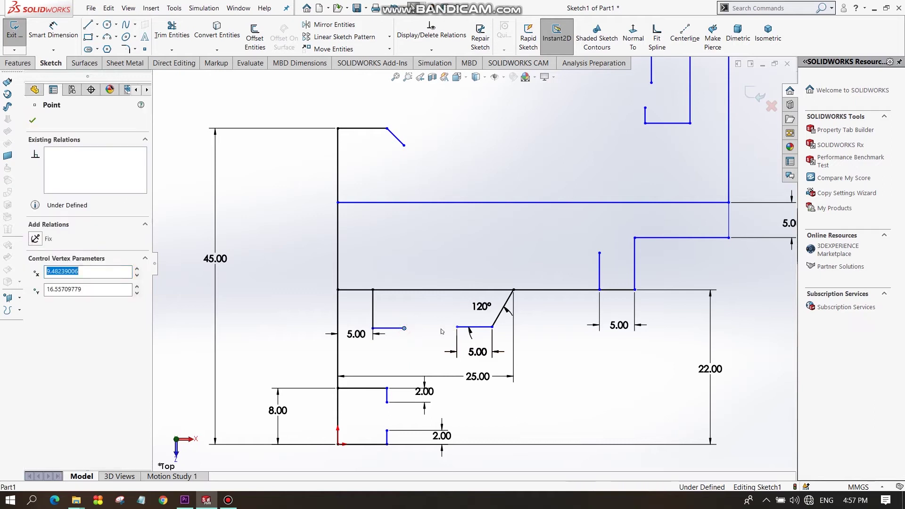
Add a Horizontal relation between the two short lines' free endpoints.
ctrl+click(457, 327)
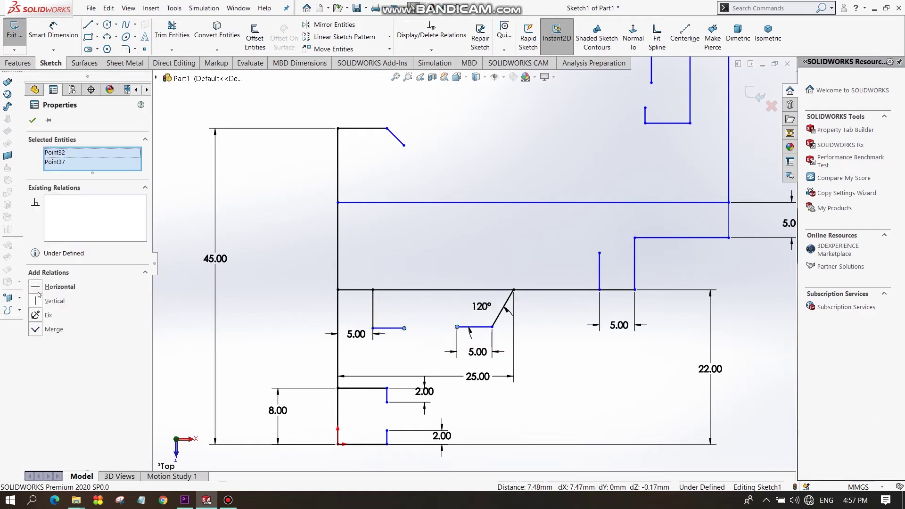
scroll(485, 377, up, 2)
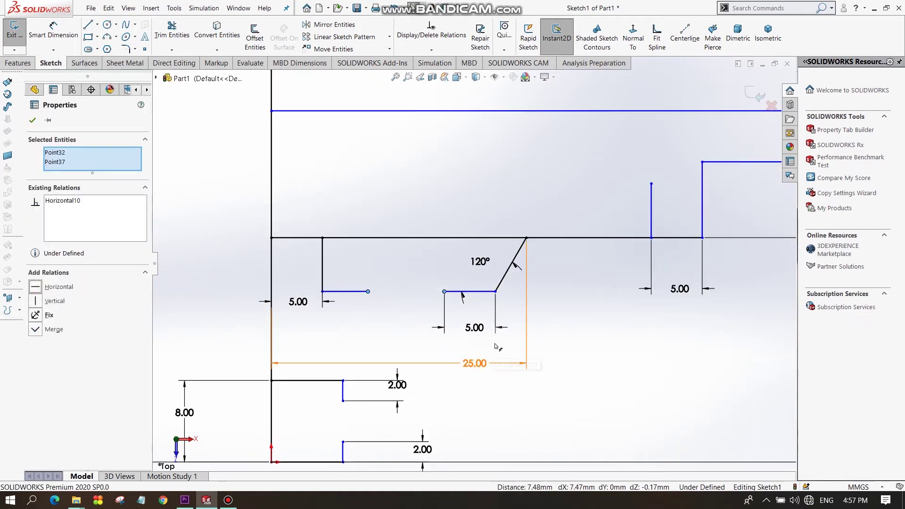
click(33, 122)
Dimension the short upright beside the step to 4 mm.
click(53, 28)
scroll(566, 259, down, 2)
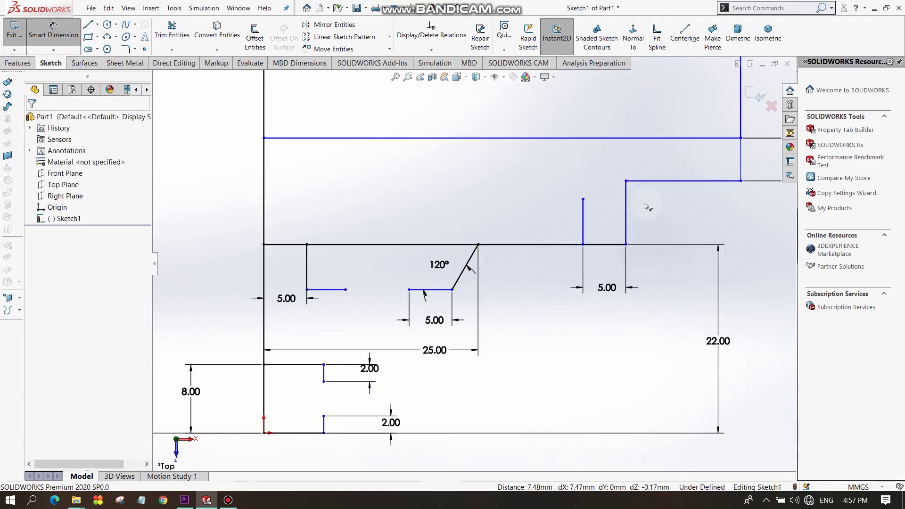
scroll(645, 203, up, 2)
scroll(615, 139, up, 3)
scroll(615, 139, down, 3)
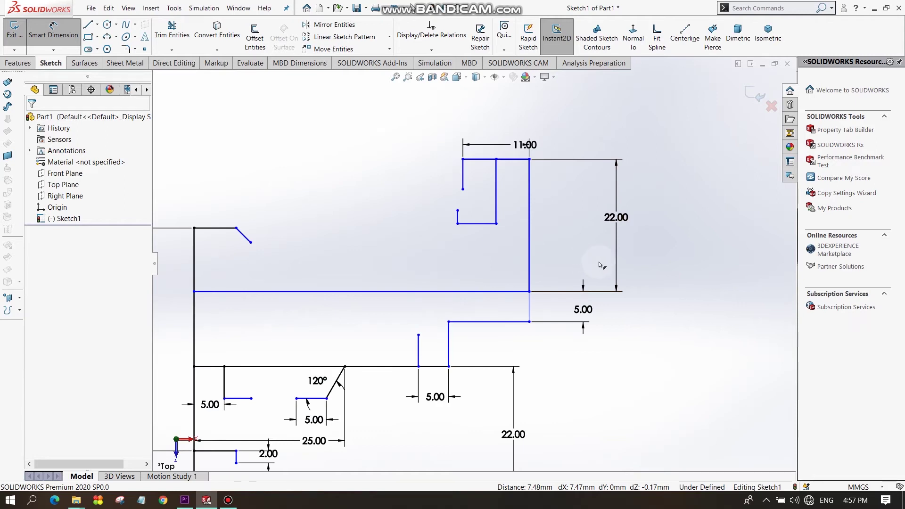
click(419, 350)
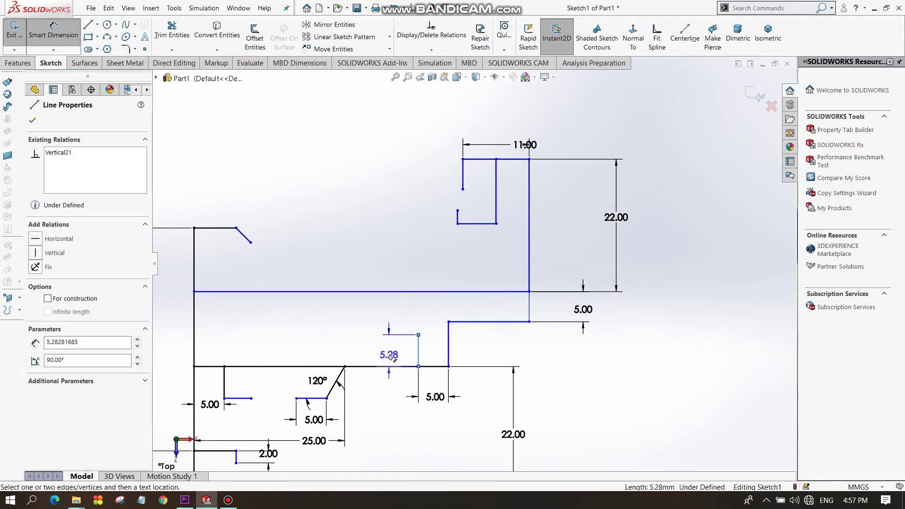
click(392, 350)
text(4)
key(Return)
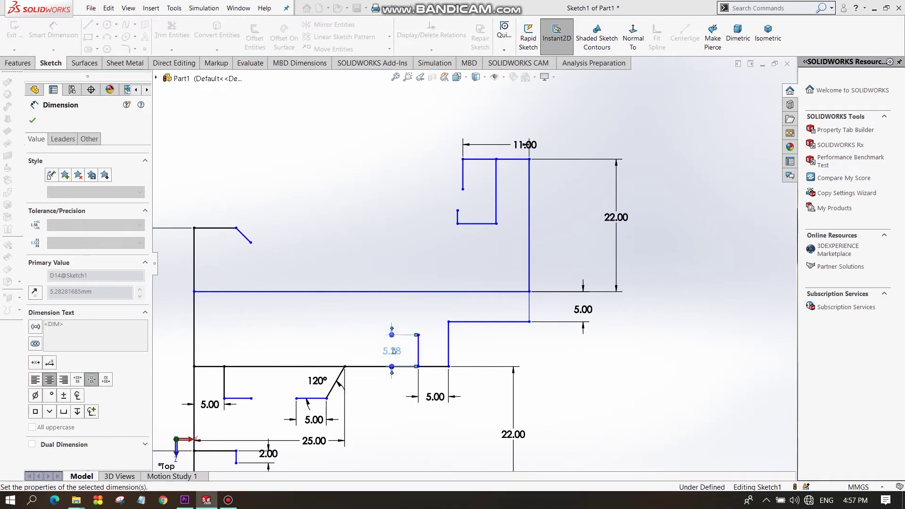
scroll(503, 304, up, 3)
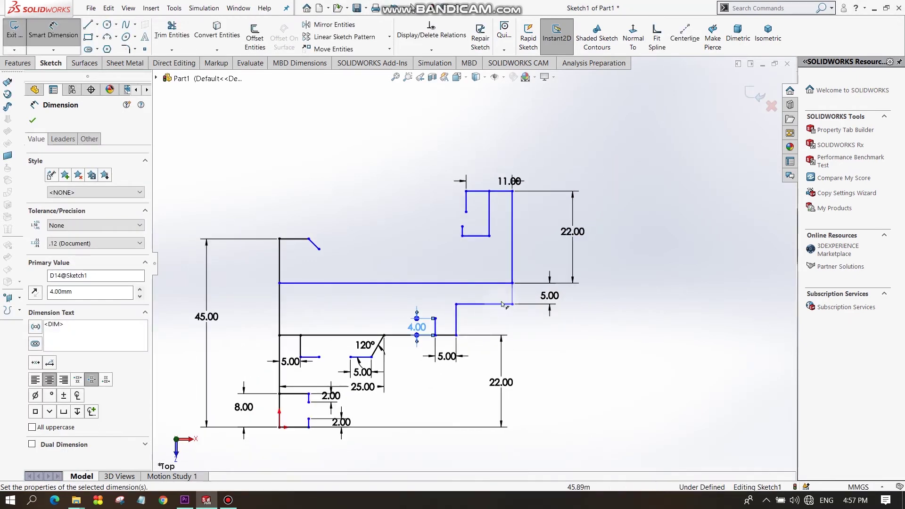
click(482, 236)
Dimension the notch's top width and bottom hook line, both at 5.50 mm.
click(485, 251)
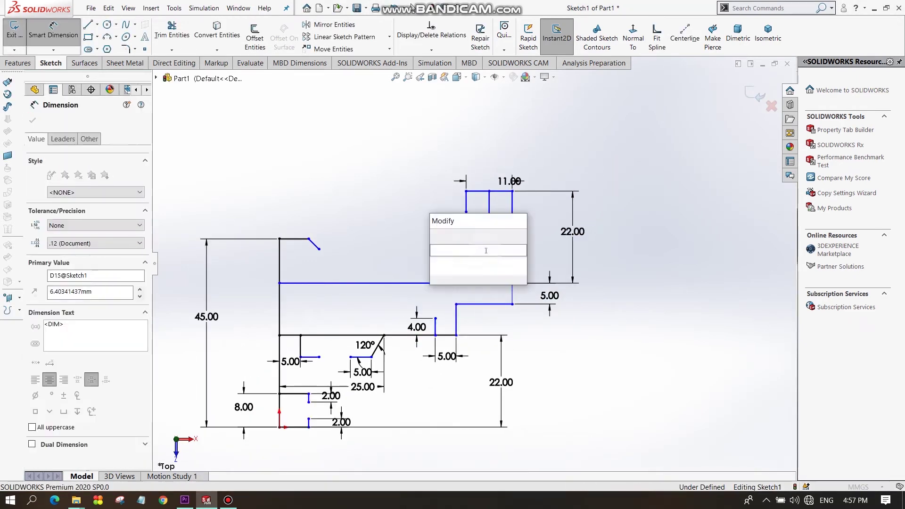
text(5)
key(Return)
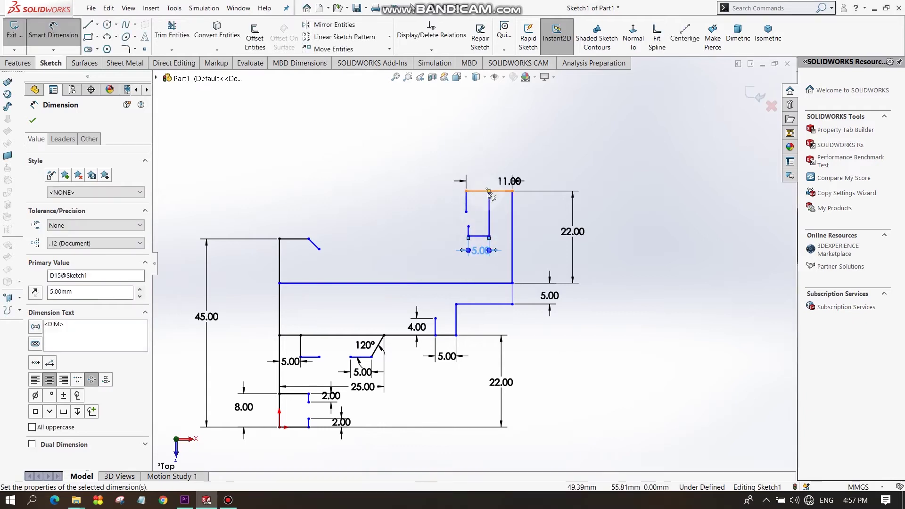
click(490, 191)
click(466, 191)
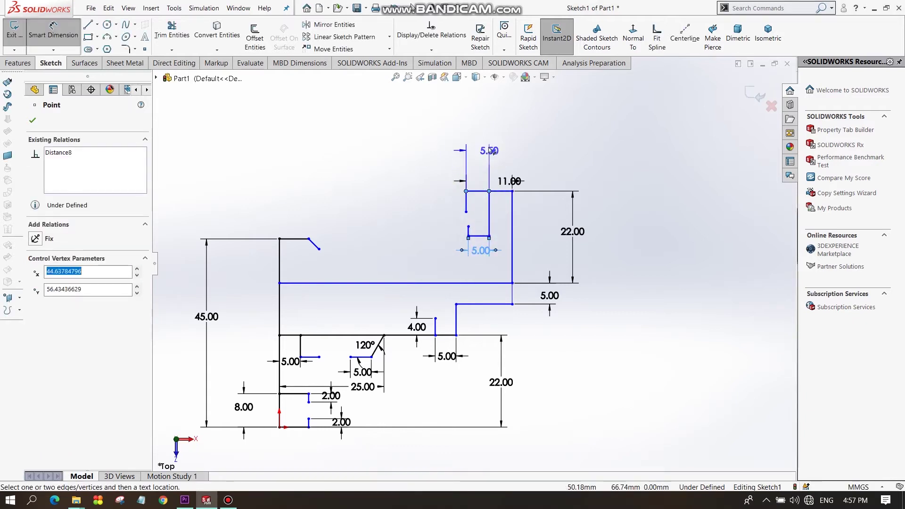
click(486, 148)
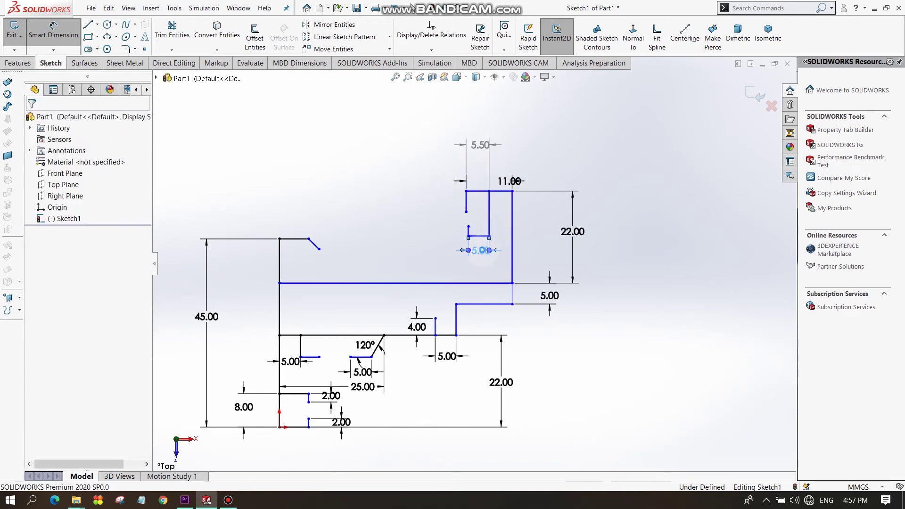
double_click(484, 254)
text(5.5)
key(Return)
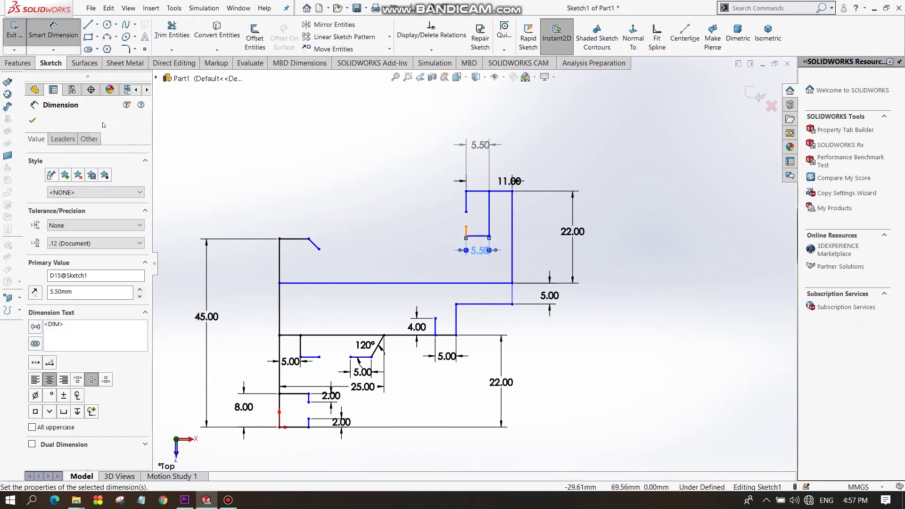
Make the notch's upper and lower short vertical lines equal in length.
click(30, 119)
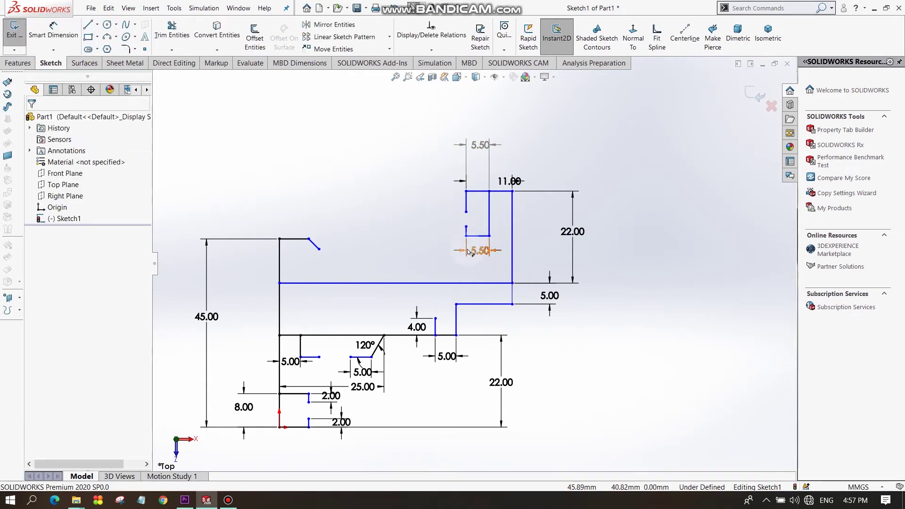
click(467, 209)
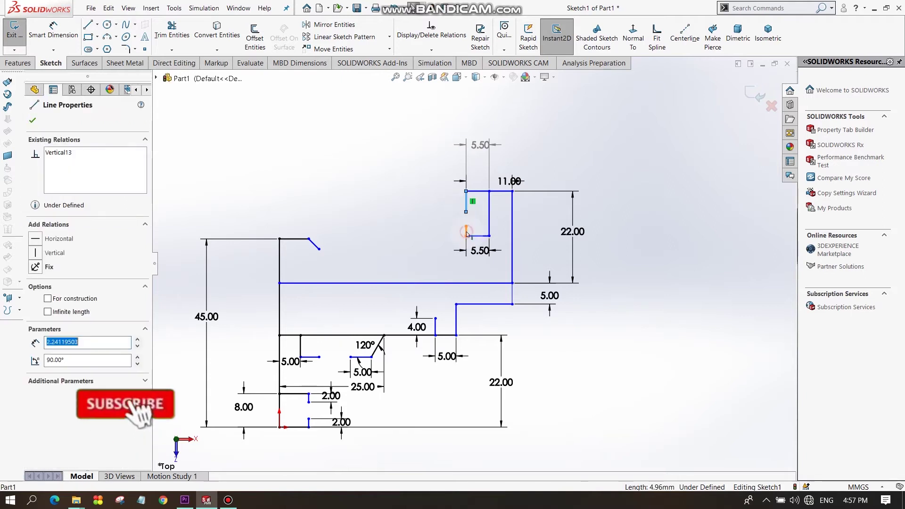
ctrl+click(466, 232)
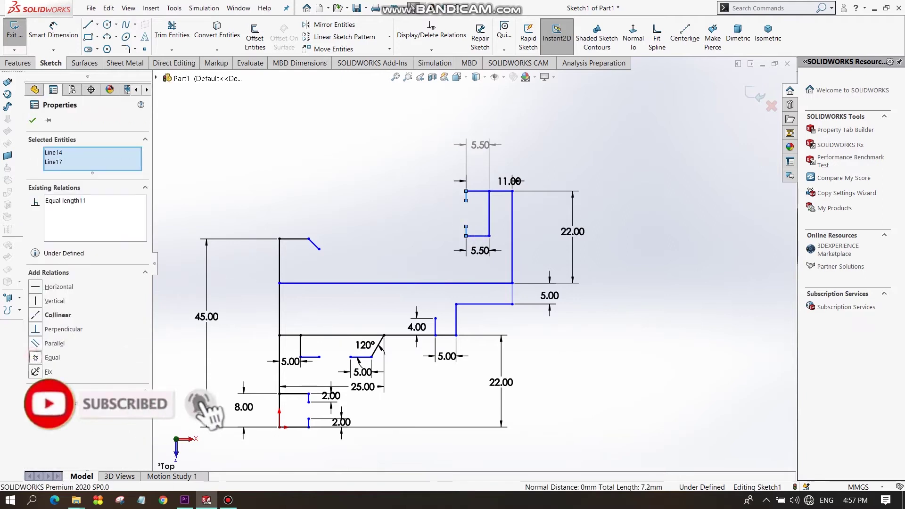
scroll(486, 236, down, 2)
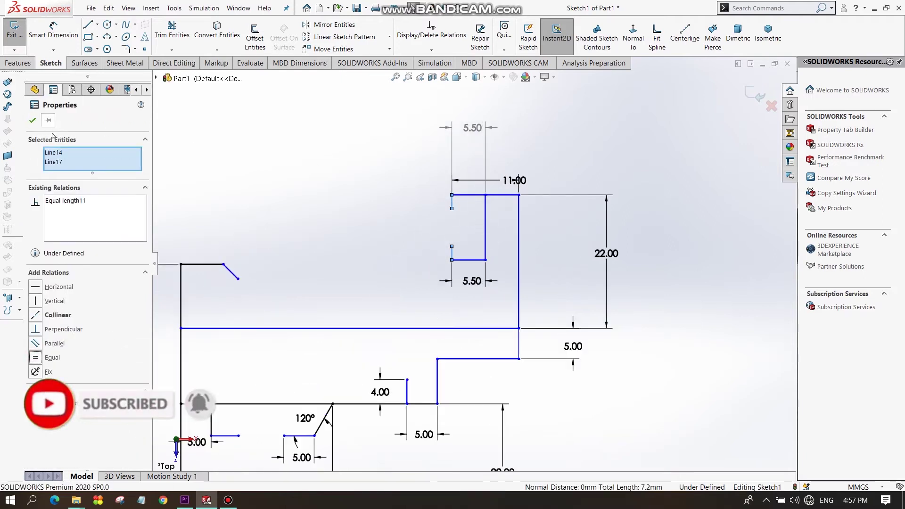
click(33, 121)
click(53, 33)
Dimension the notch's inner vertical line to 8 mm.
click(486, 225)
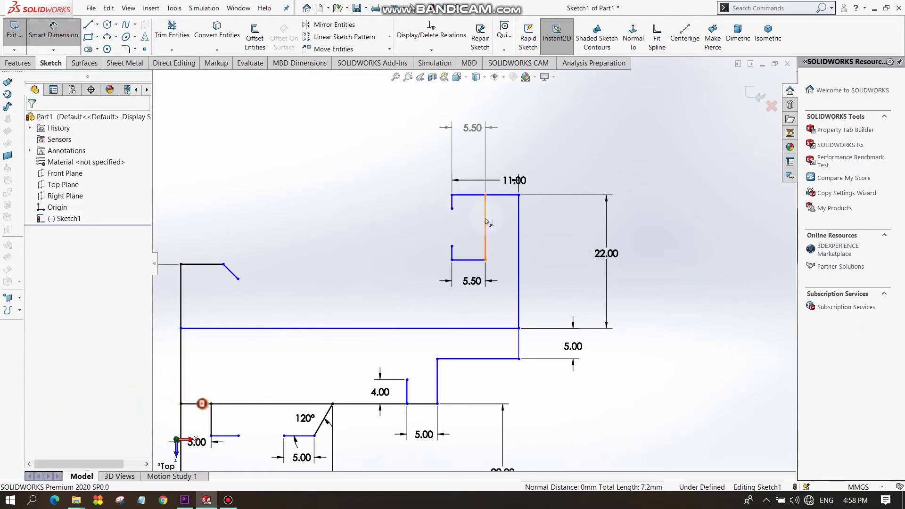
click(495, 227)
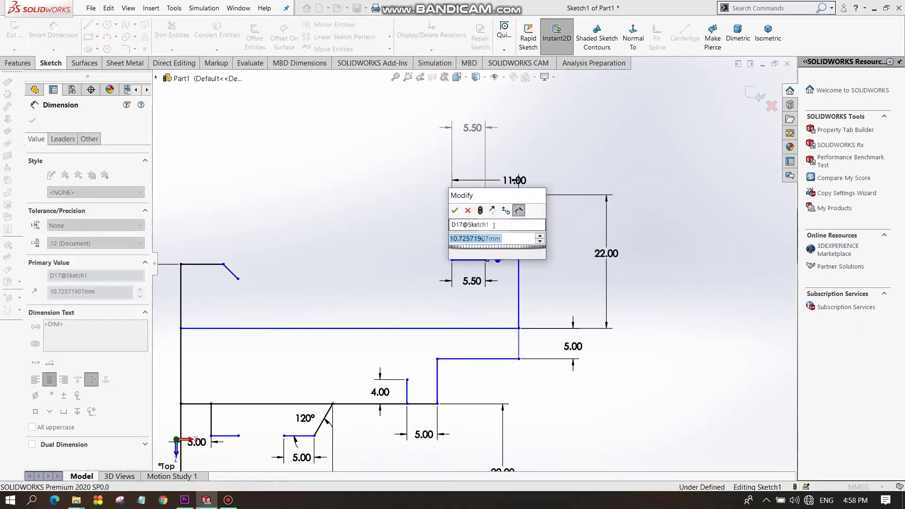
text(8)
key(Return)
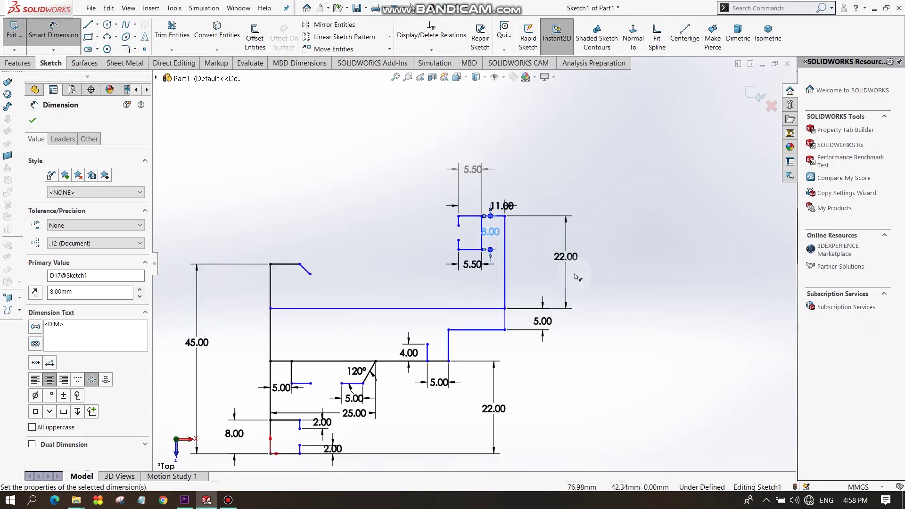
scroll(474, 265, up, 3)
scroll(411, 355, down, 2)
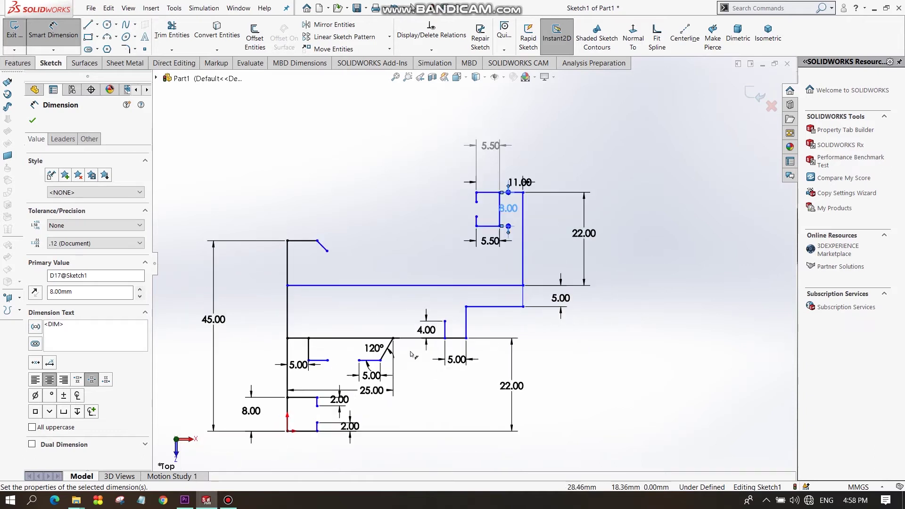
Set the right step's top ledge width to 10 mm.
click(467, 308)
click(524, 307)
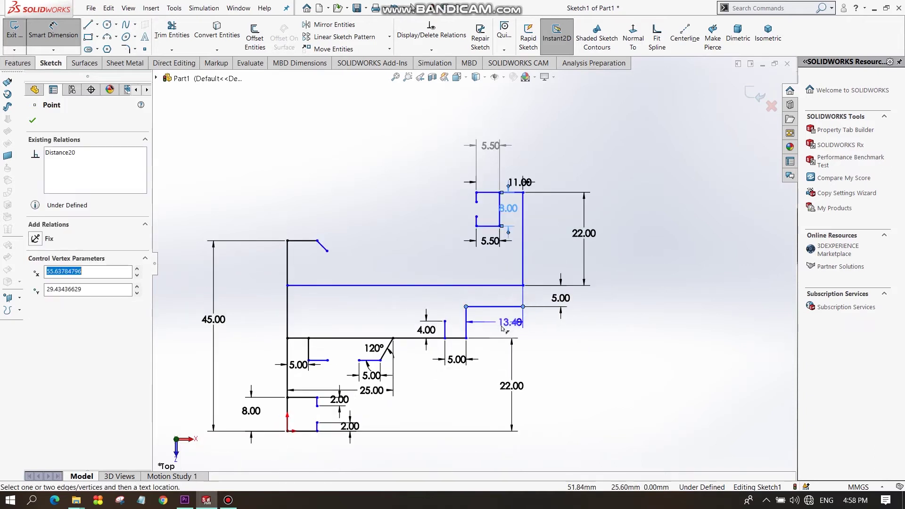
click(503, 325)
text(10)
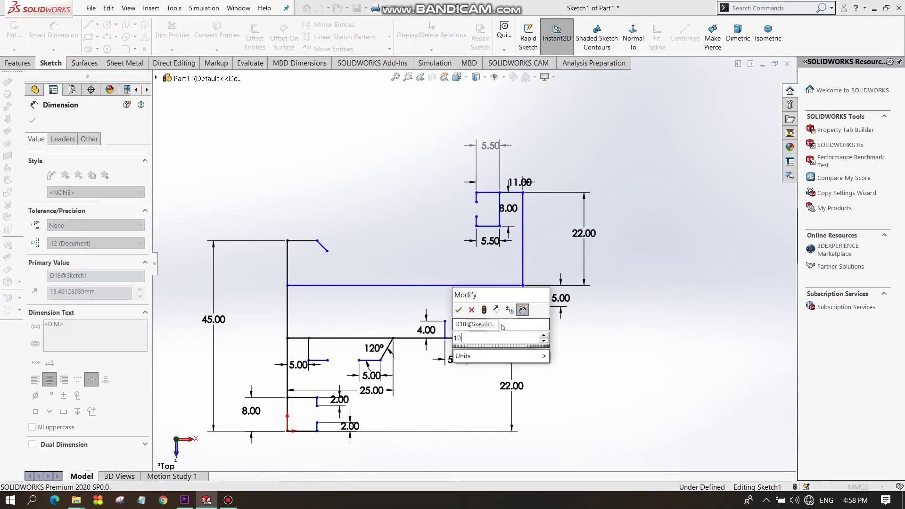
key(Return)
scroll(512, 344, up, 2)
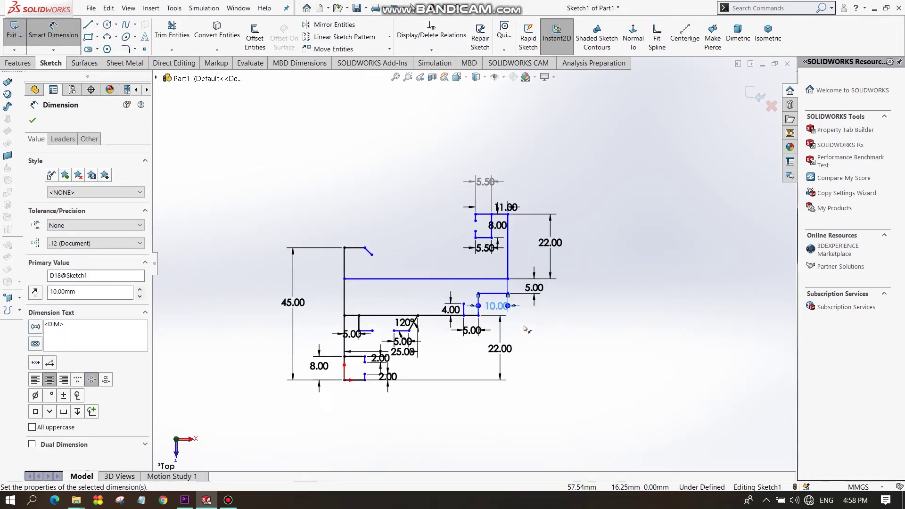
scroll(324, 376, down, 1)
scroll(358, 321, down, 1)
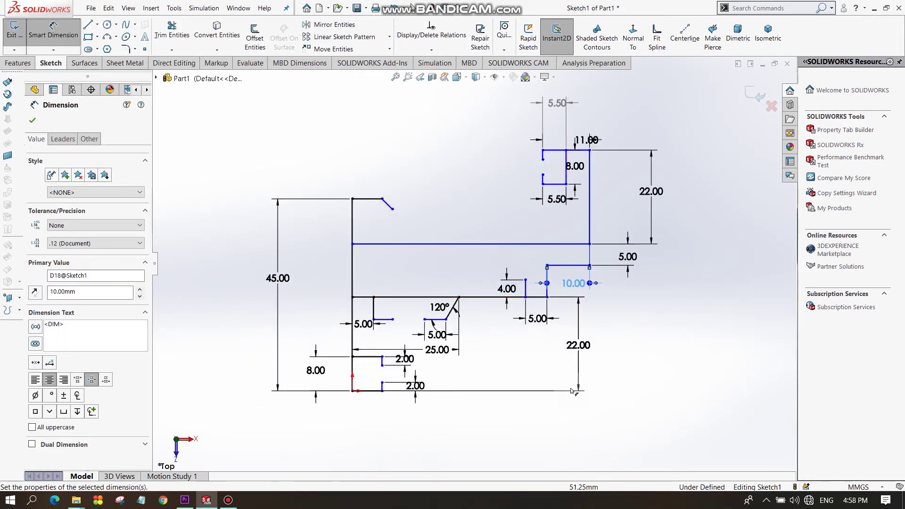
Set the profile's overall width to 55 mm below the sketch.
click(352, 244)
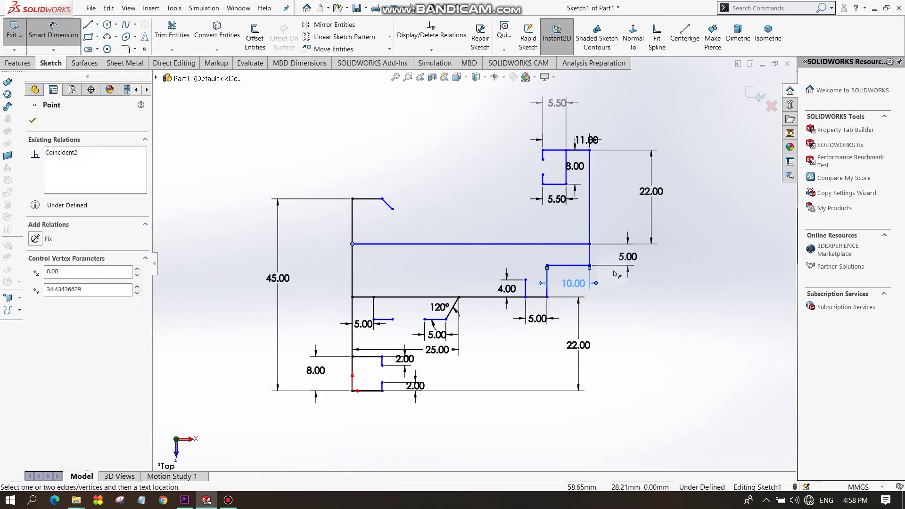
click(590, 244)
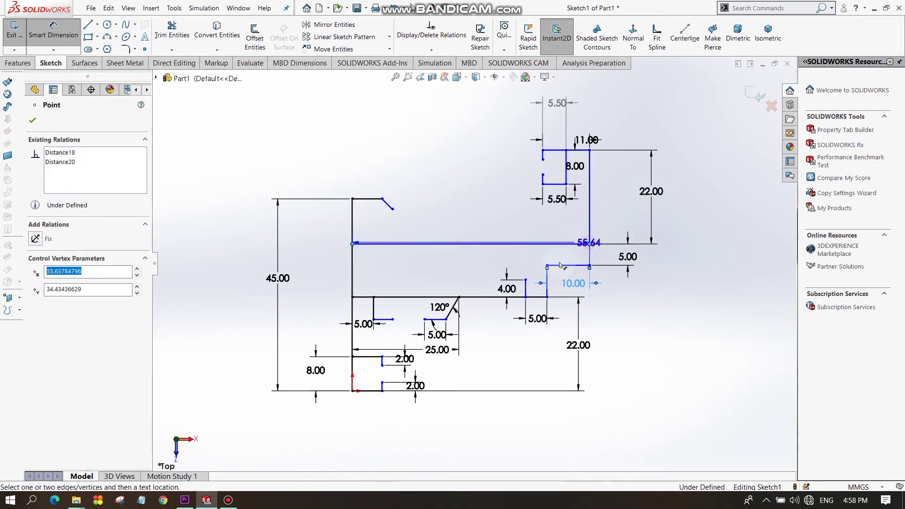
click(496, 427)
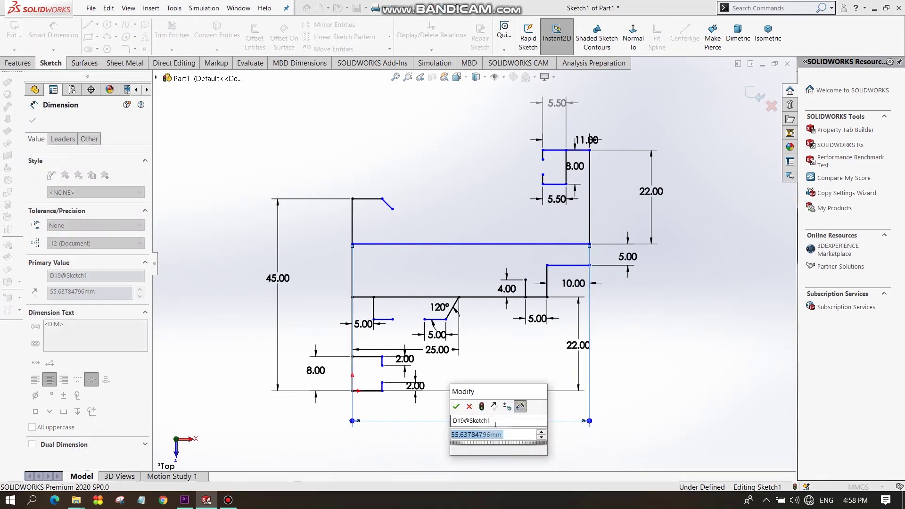
text(55)
key(Return)
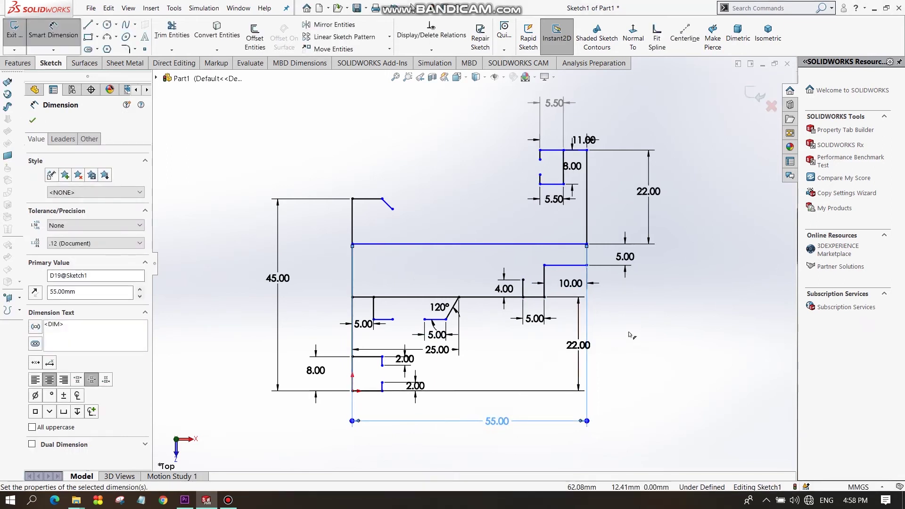
scroll(474, 229, up, 2)
scroll(372, 280, down, 2)
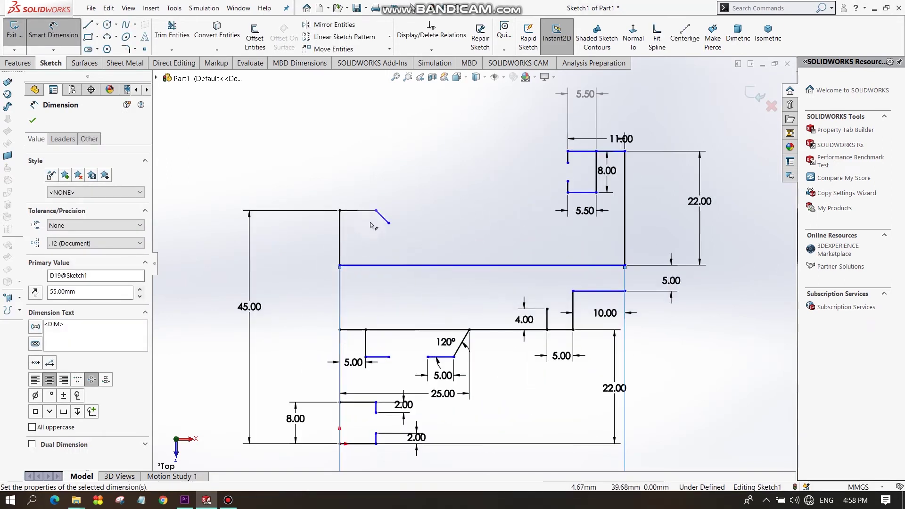
Dimension the slanted top-left lip to 2.00 mm.
click(375, 210)
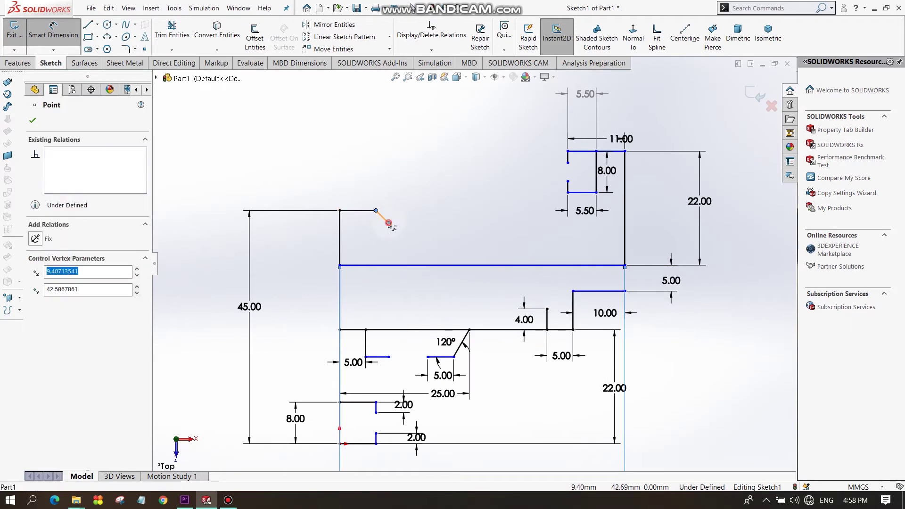
click(389, 223)
click(412, 189)
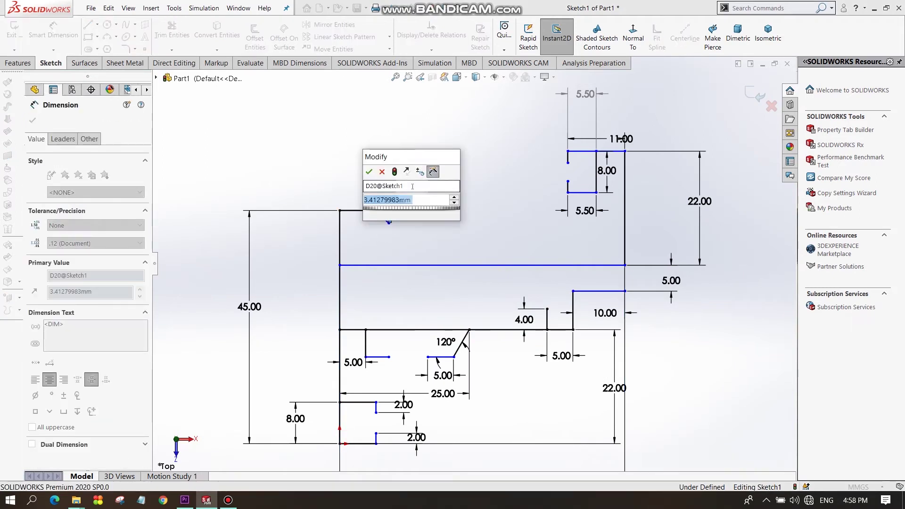
text(2)
key(Return)
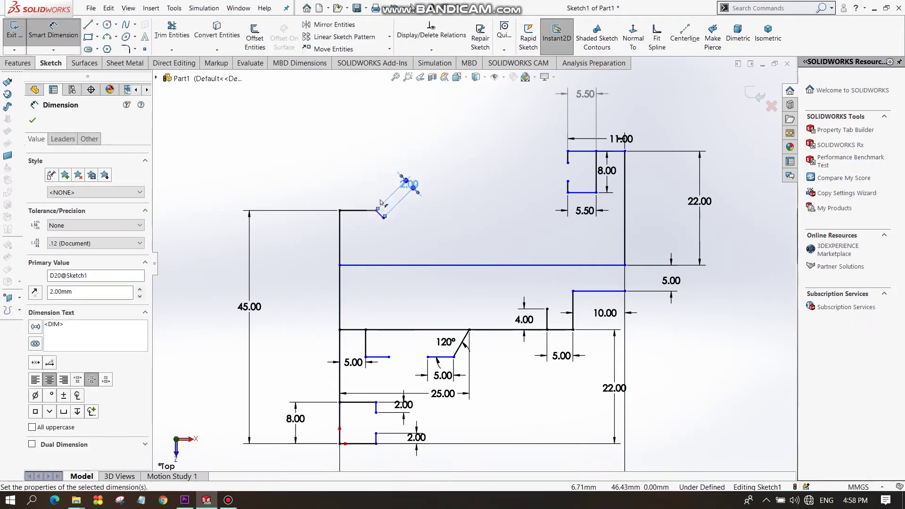
scroll(381, 203, down, 2)
scroll(425, 222, down, 1)
scroll(542, 275, up, 1)
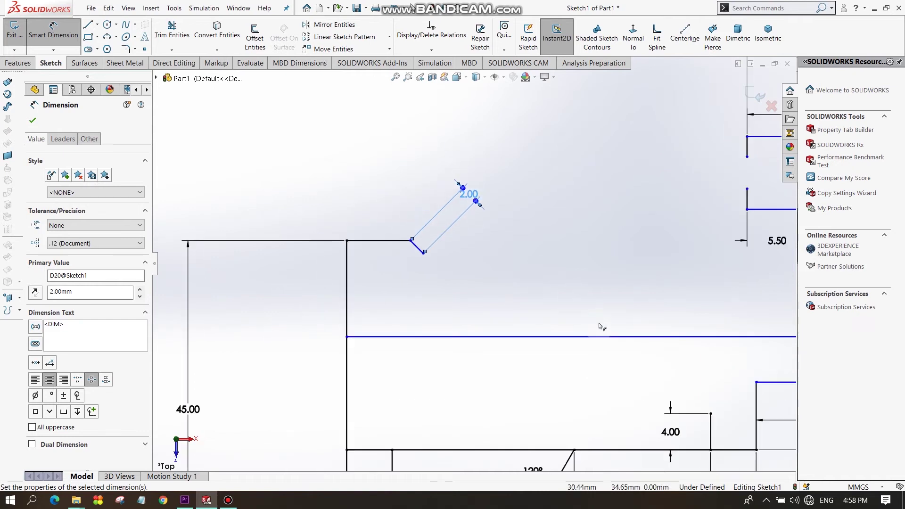
scroll(602, 324, up, 2)
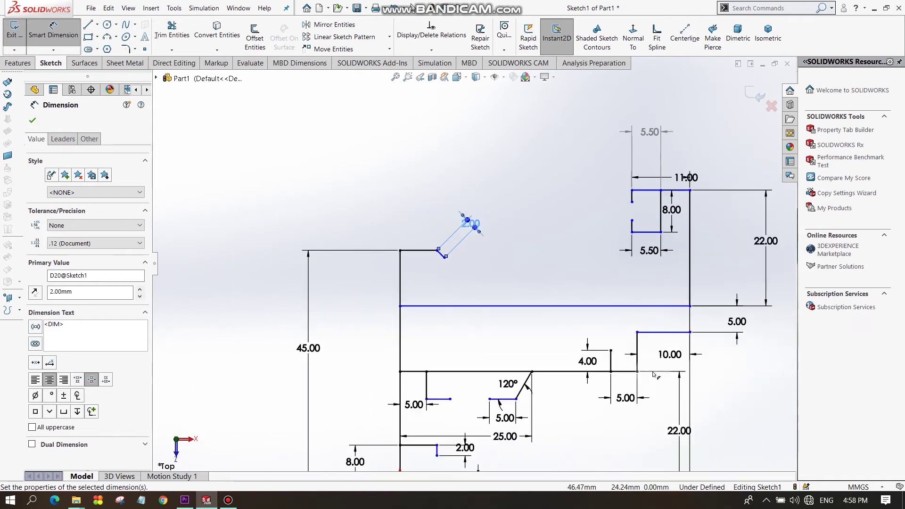
Change the 4.00 step height dimension to 2.00 and fit the sketch in view.
double_click(587, 362)
text(2)
key(Return)
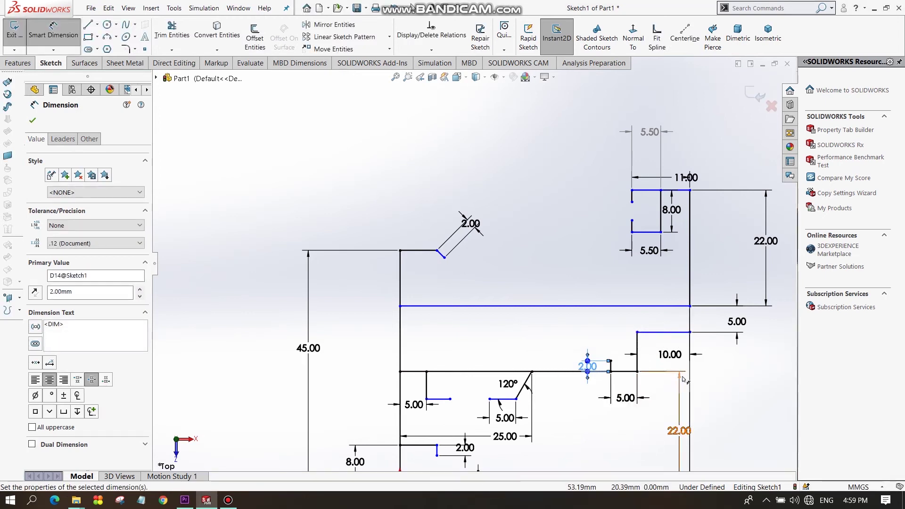
key(f)
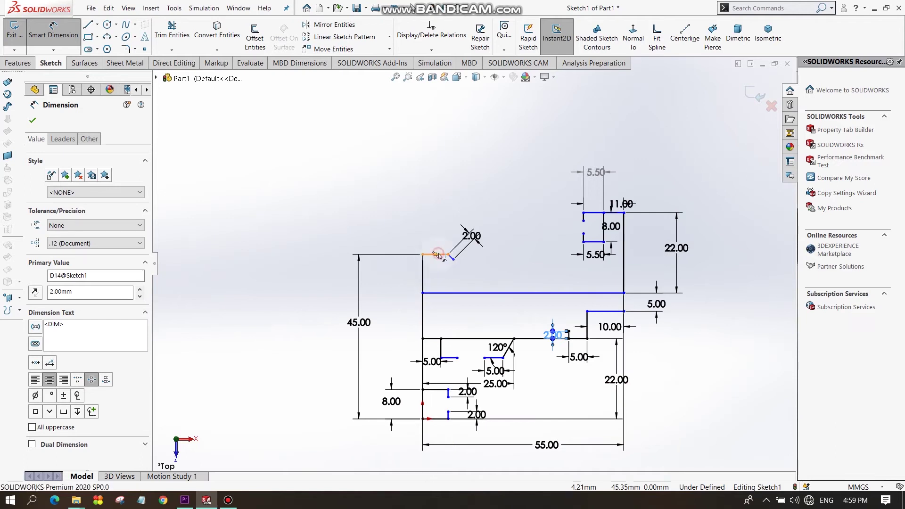
Dimension the short top flange line above the upright to 4.00 mm.
click(438, 255)
click(435, 210)
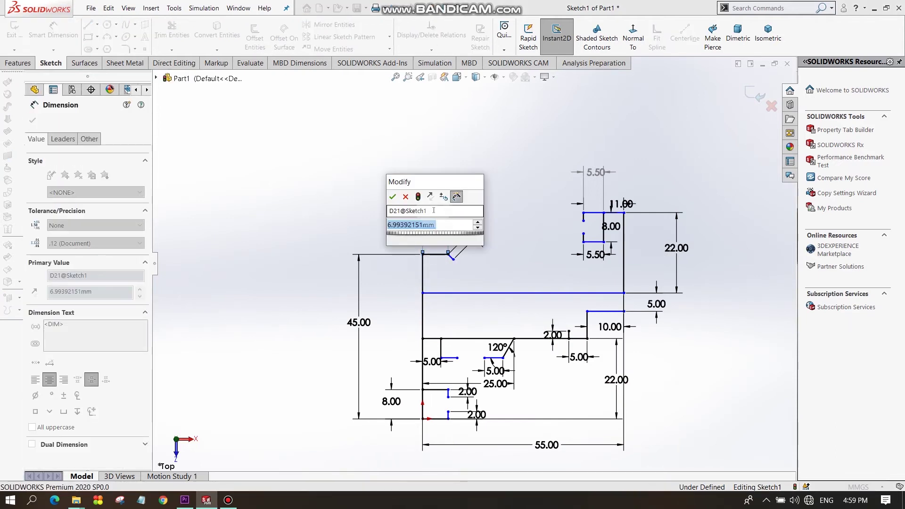
text(4)
key(Return)
scroll(442, 250, down, 2)
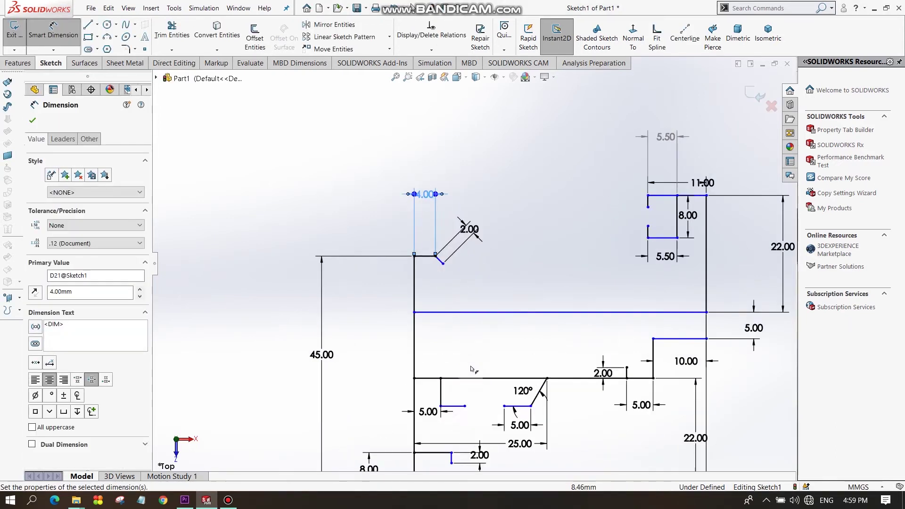
key(f)
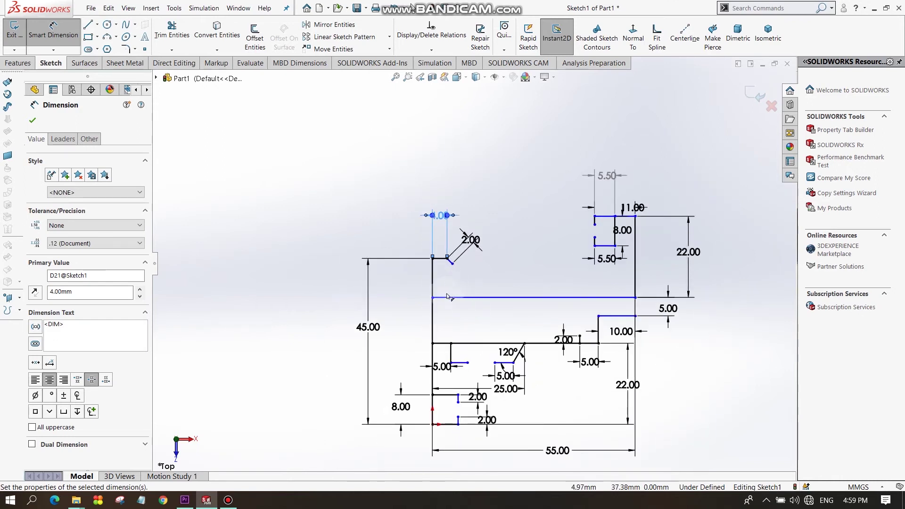
scroll(486, 307, down, 1)
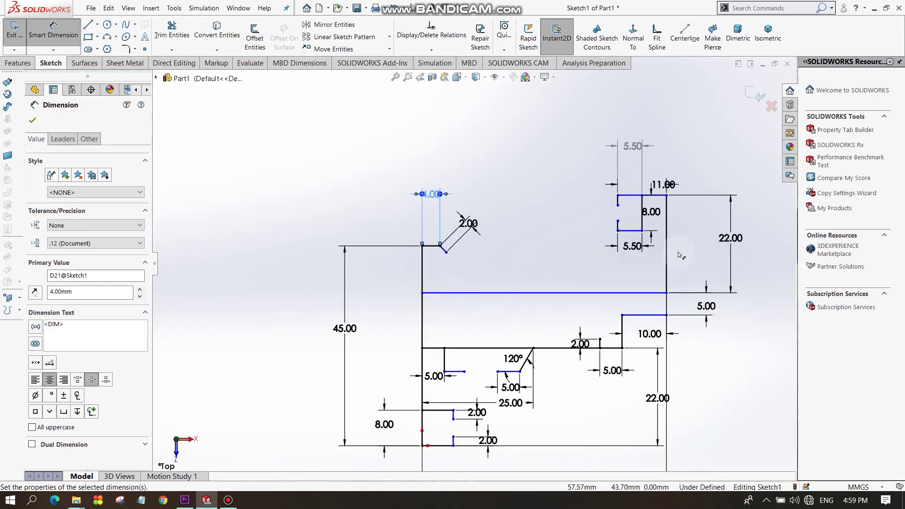
scroll(674, 250, down, 2)
scroll(665, 236, down, 1)
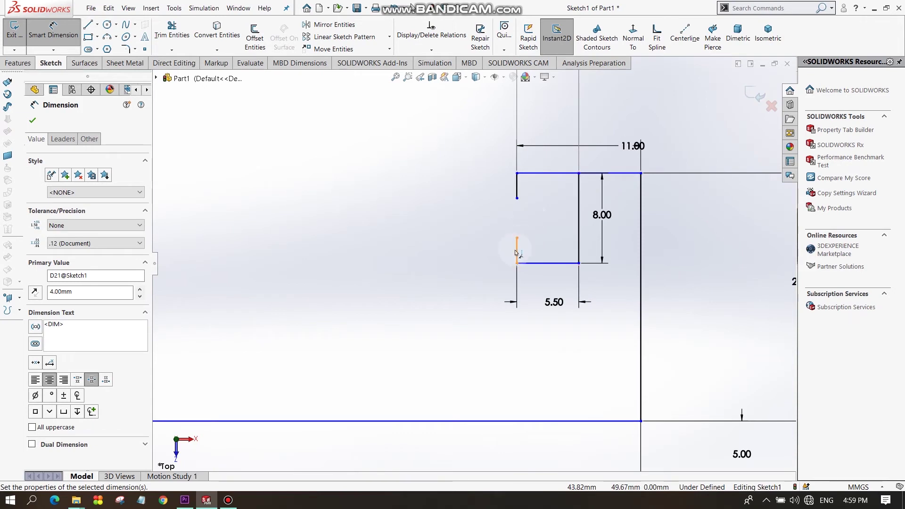
Dimension the upper notch's short vertical stub between its endpoints to 2.00 mm.
click(515, 257)
click(517, 250)
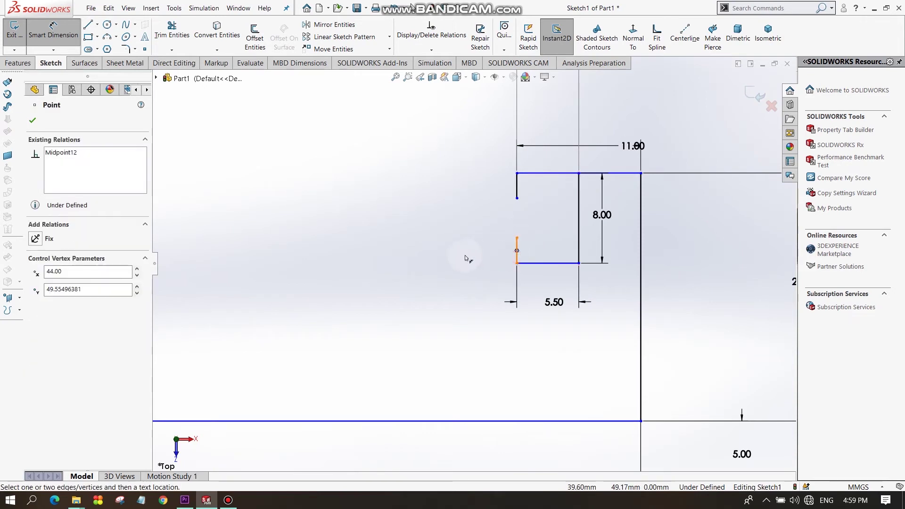
click(517, 239)
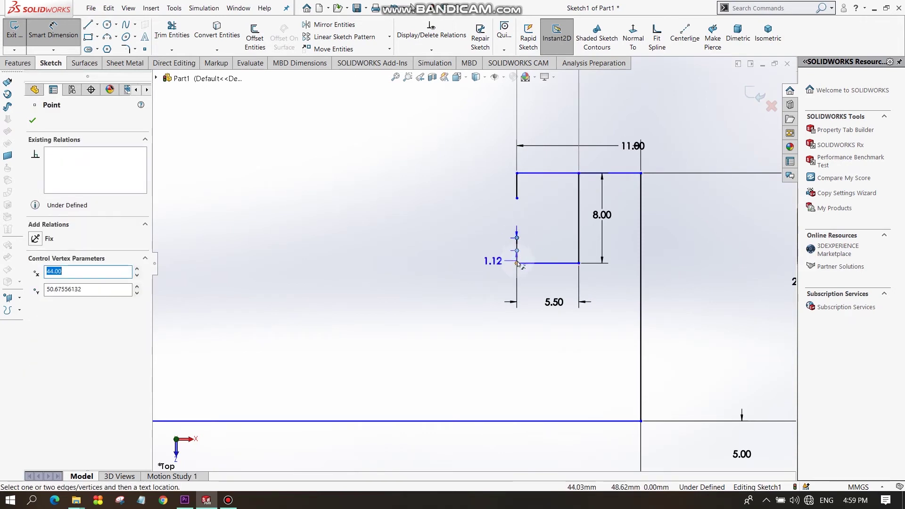
click(519, 262)
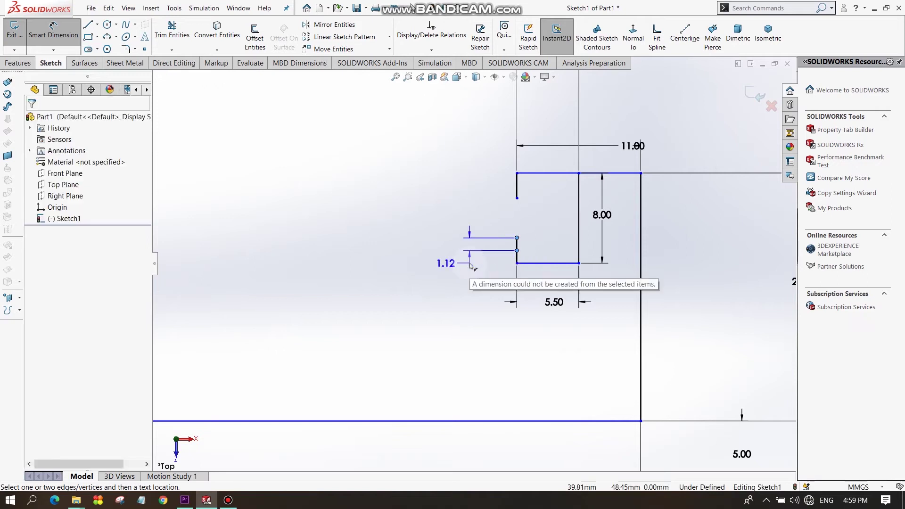
key(Escape)
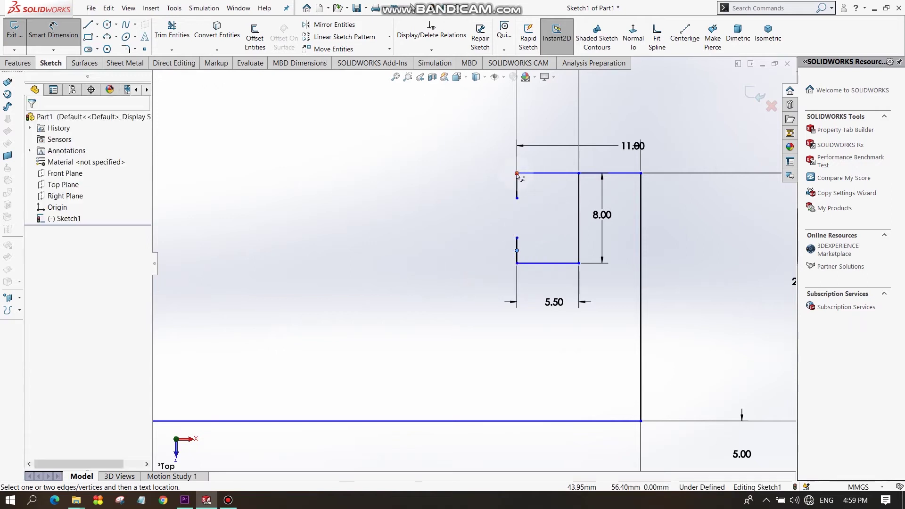
click(517, 174)
click(491, 200)
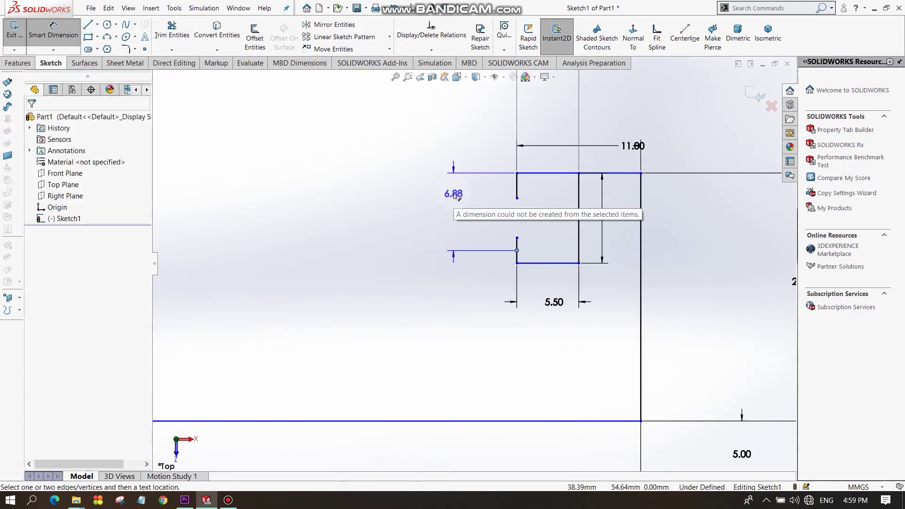
key(Escape)
click(518, 174)
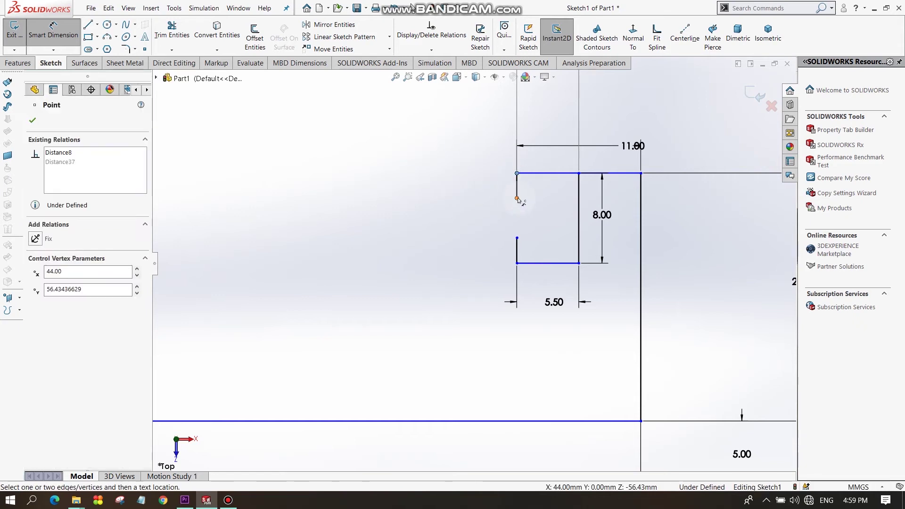
click(518, 199)
click(470, 188)
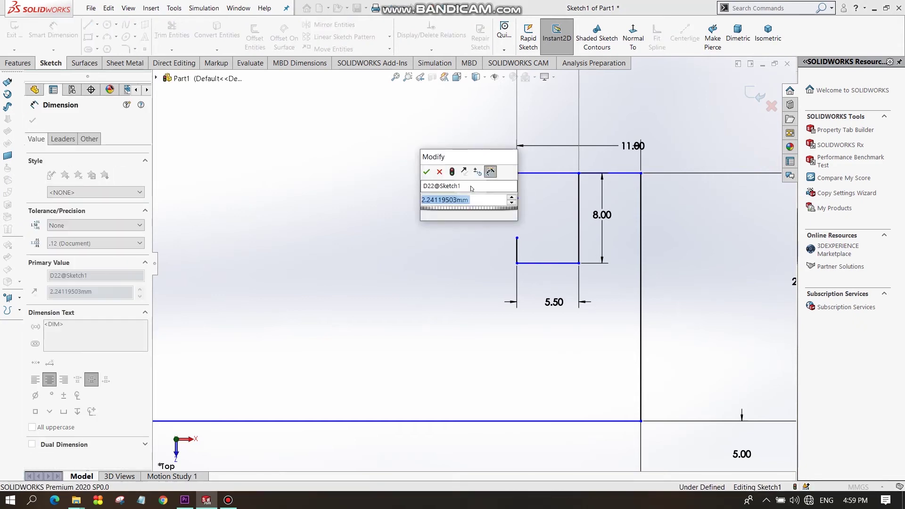
text(2)
key(Return)
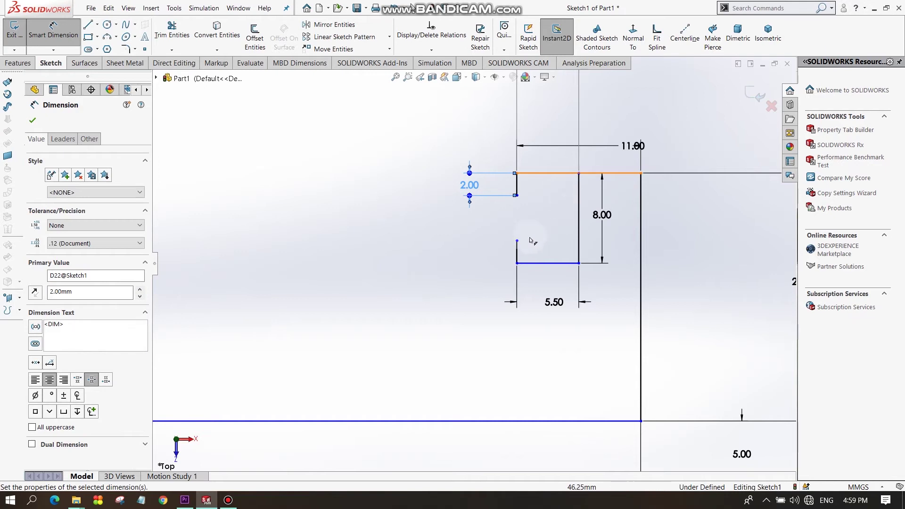
scroll(532, 242, up, 2)
scroll(533, 241, up, 2)
scroll(533, 241, up, 2)
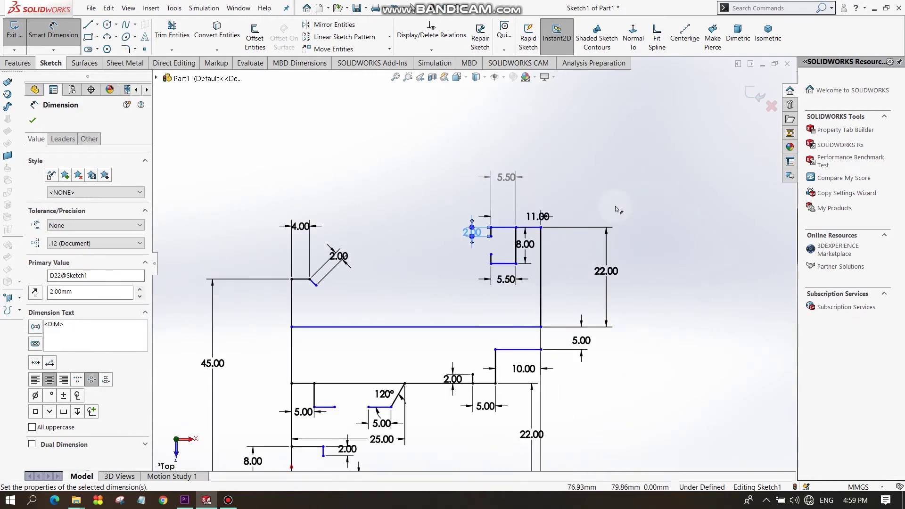
scroll(467, 420, down, 3)
scroll(509, 424, up, 3)
scroll(452, 425, up, 2)
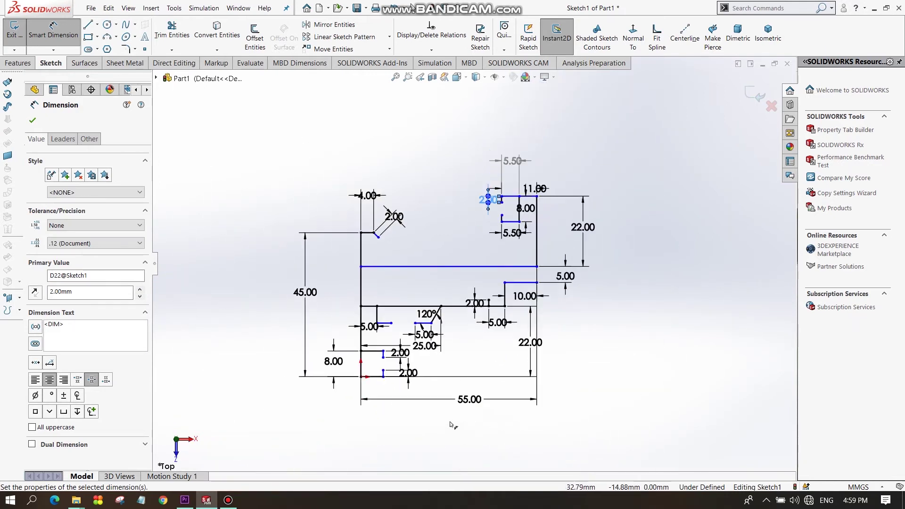
scroll(394, 384, down, 1)
scroll(394, 384, down, 1)
scroll(394, 384, down, 1)
scroll(394, 384, down, 1)
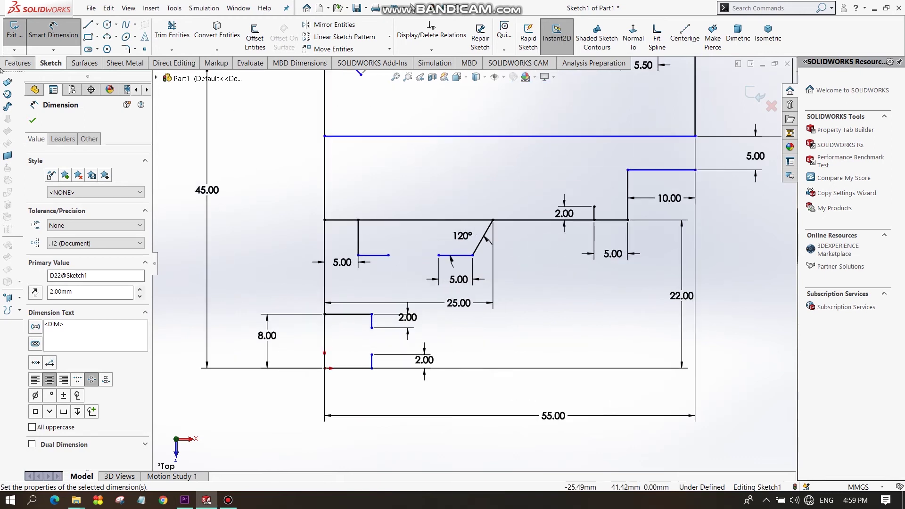
click(33, 117)
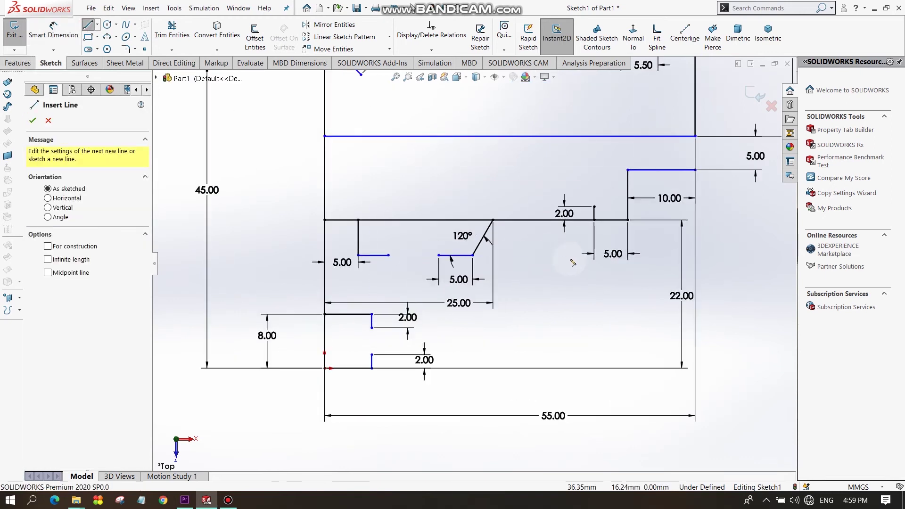
Draw a short vertical line down from the middle horizontal edge beside the 10.00 step.
scroll(473, 263, up, 3)
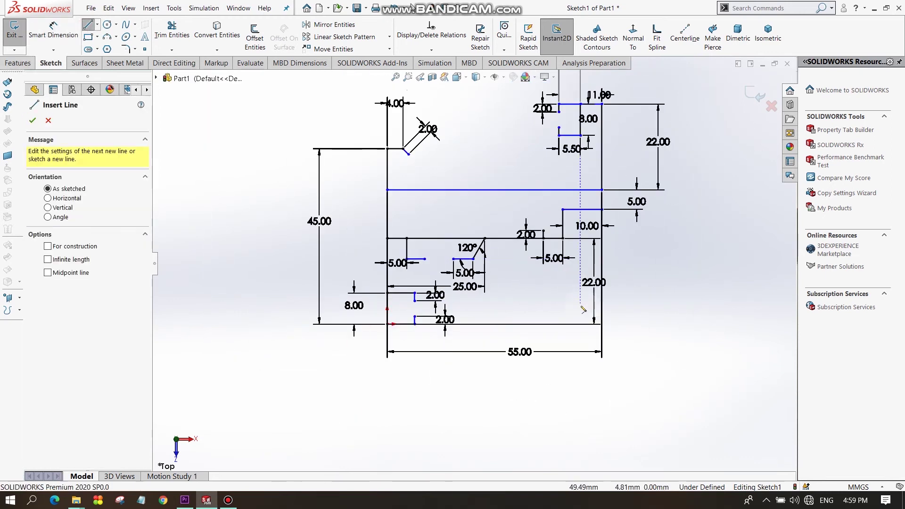
scroll(573, 241, down, 2)
click(557, 239)
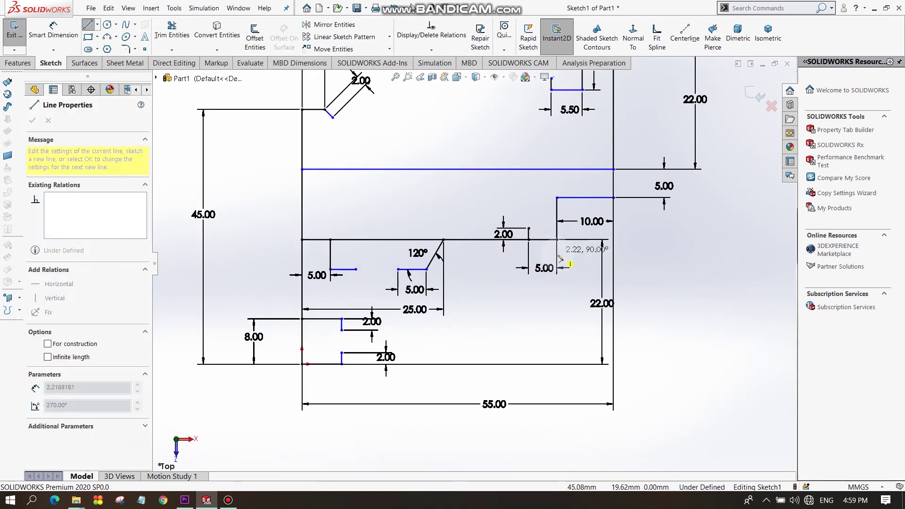
click(557, 294)
right_click(571, 292)
click(584, 293)
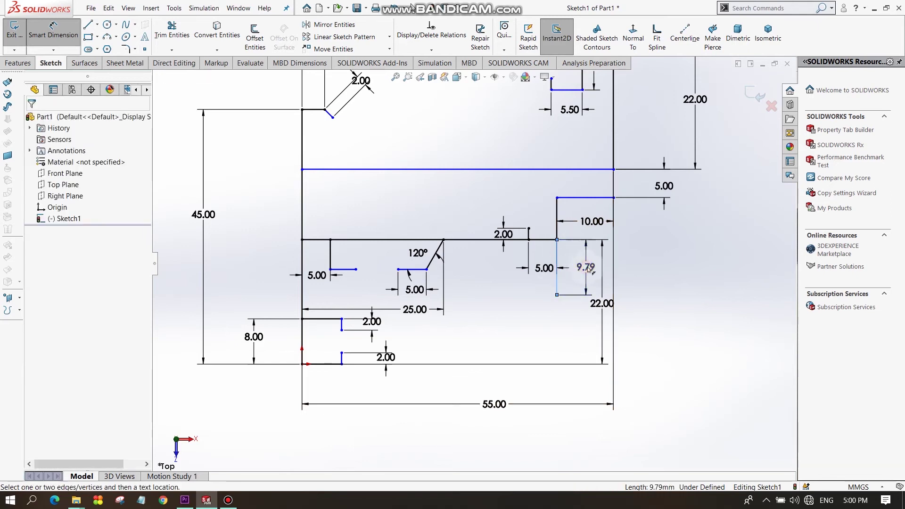
Dimension the new vertical line to 2.00 mm long.
click(584, 263)
text(2)
key(Return)
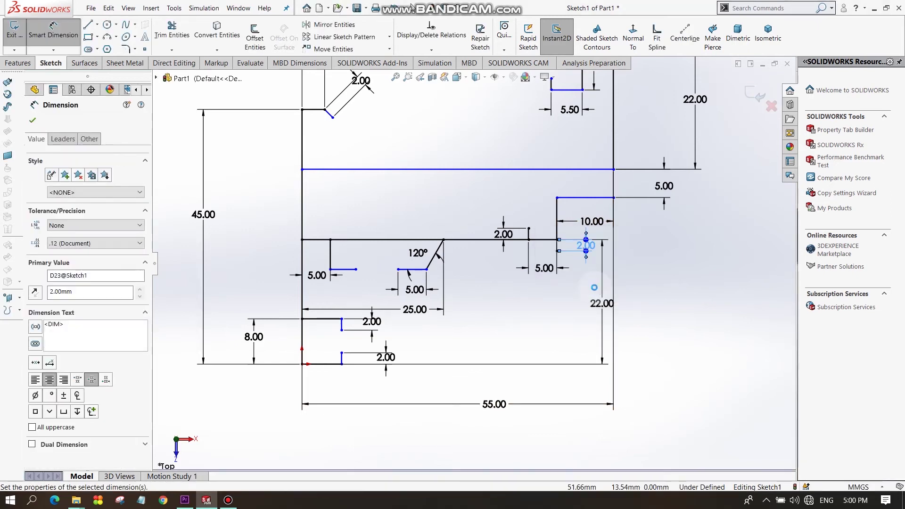
scroll(559, 251, down, 3)
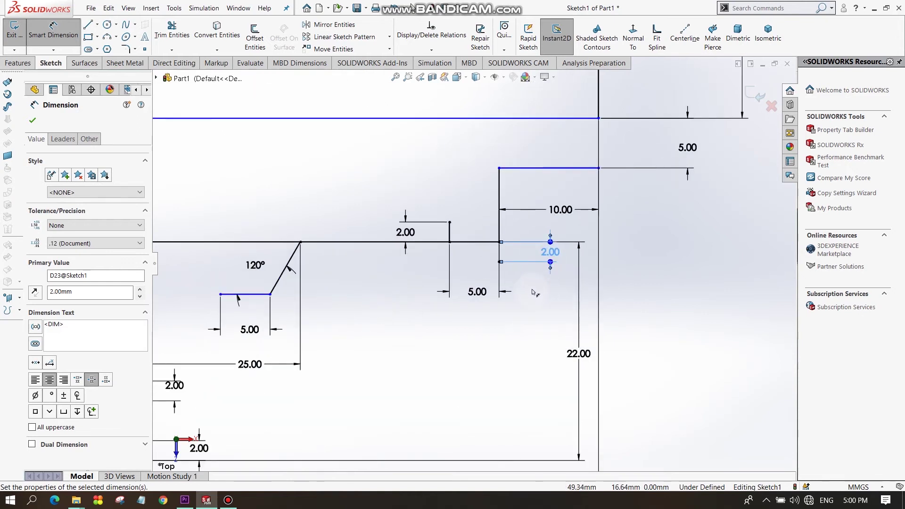
scroll(535, 293, up, 3)
scroll(458, 301, up, 1)
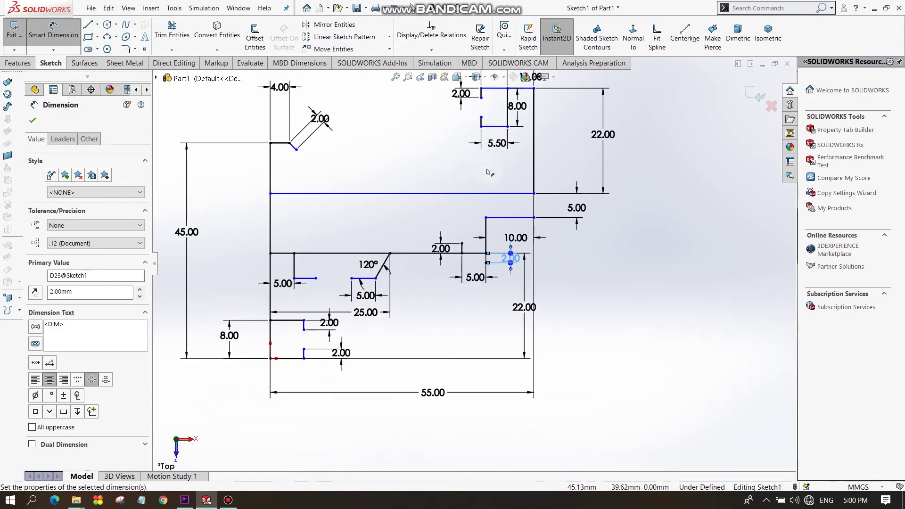
scroll(490, 172, down, 1)
scroll(489, 172, down, 1)
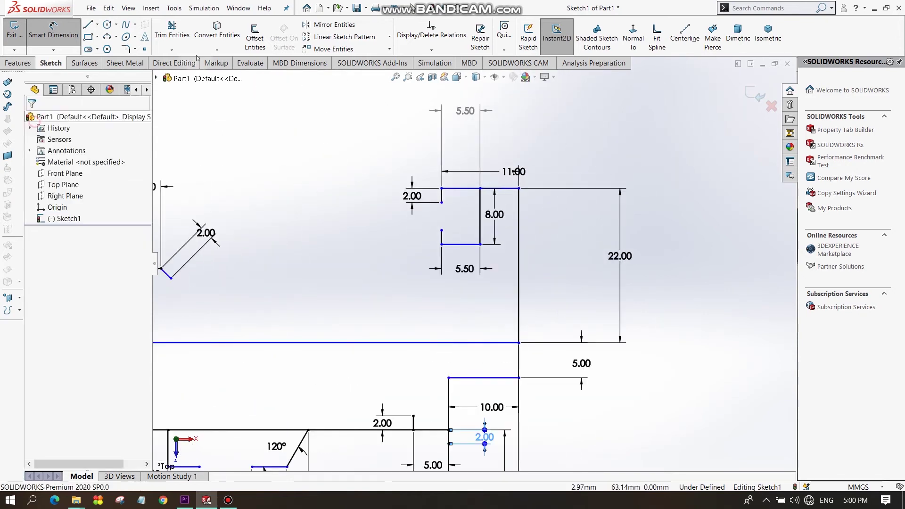
Fillet the corner between the top line and right vertical line with R4.00 mm, accepting the relation warning.
click(125, 49)
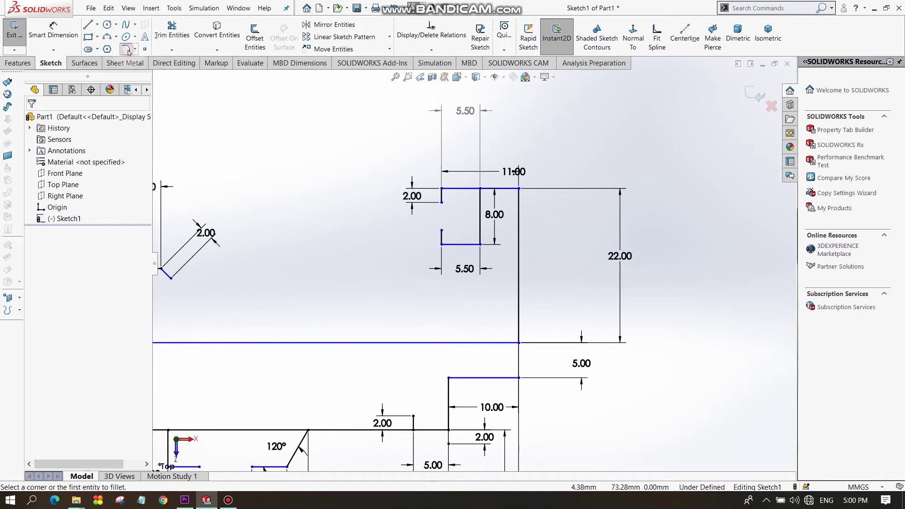
click(505, 189)
click(519, 203)
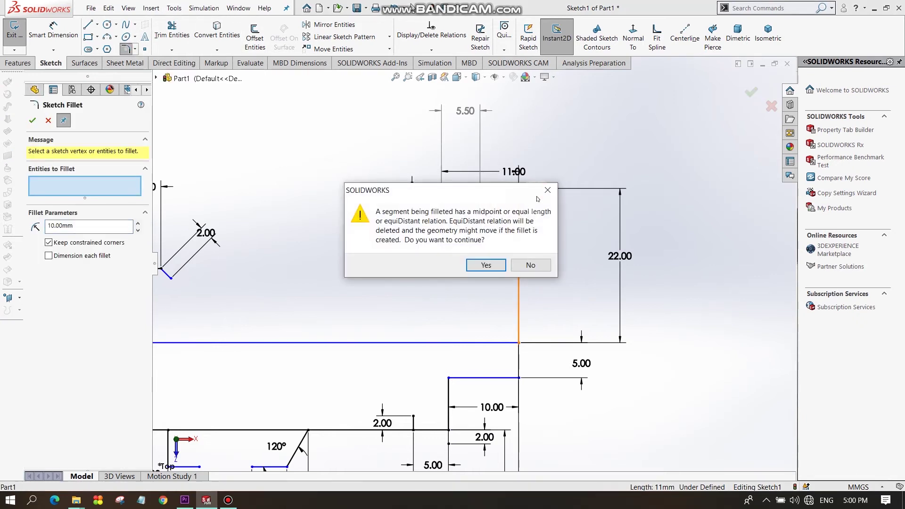
key(Return)
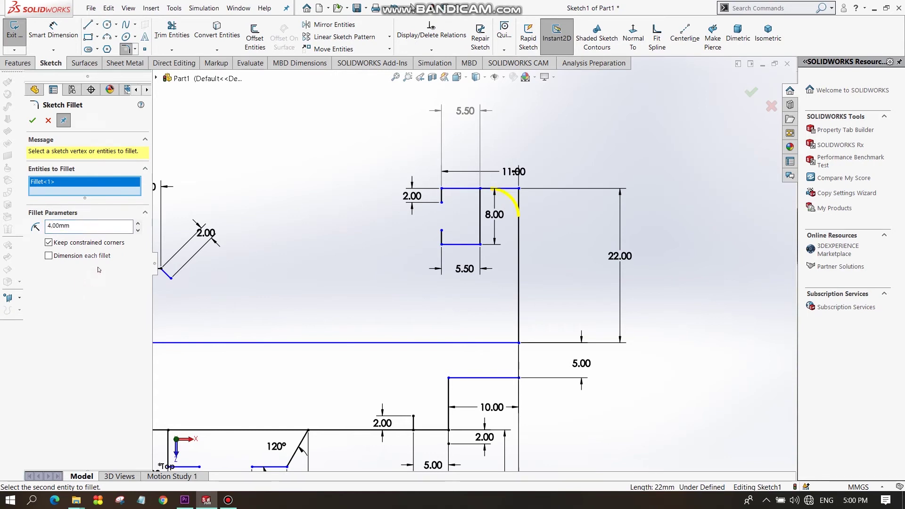
click(32, 120)
scroll(476, 264, up, 2)
scroll(480, 319, up, 1)
scroll(476, 325, up, 3)
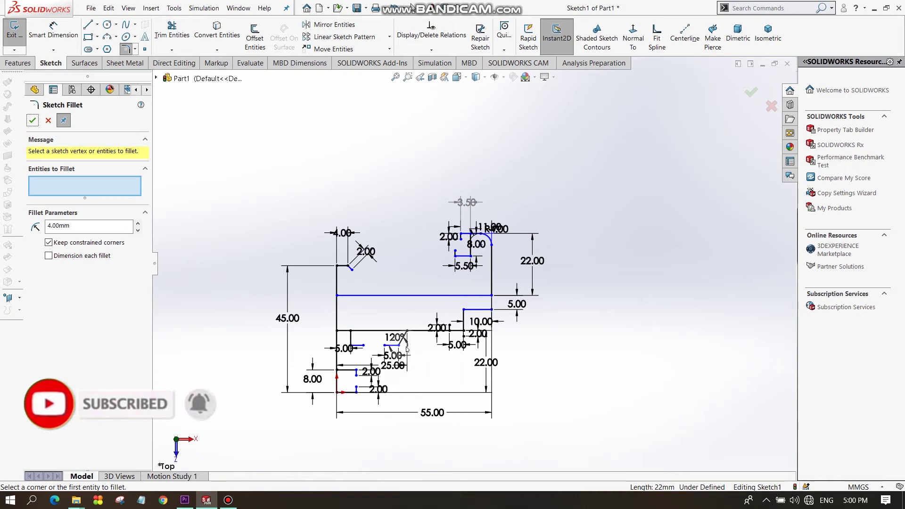
scroll(382, 303, down, 1)
scroll(377, 302, down, 1)
scroll(328, 267, down, 1)
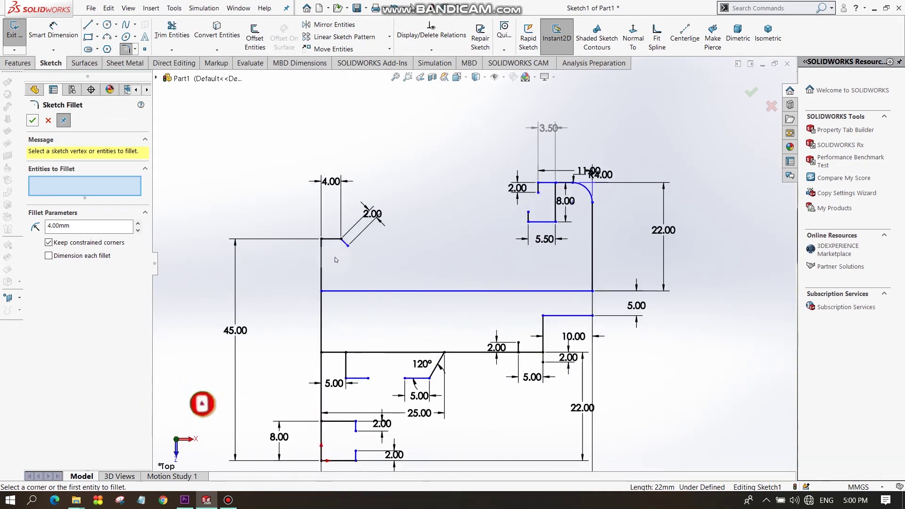
scroll(379, 348, up, 2)
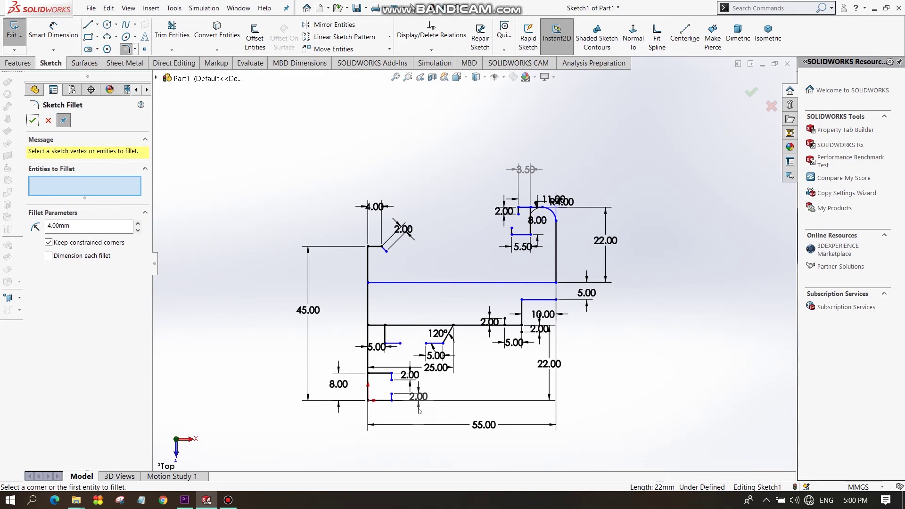
scroll(410, 426, down, 2)
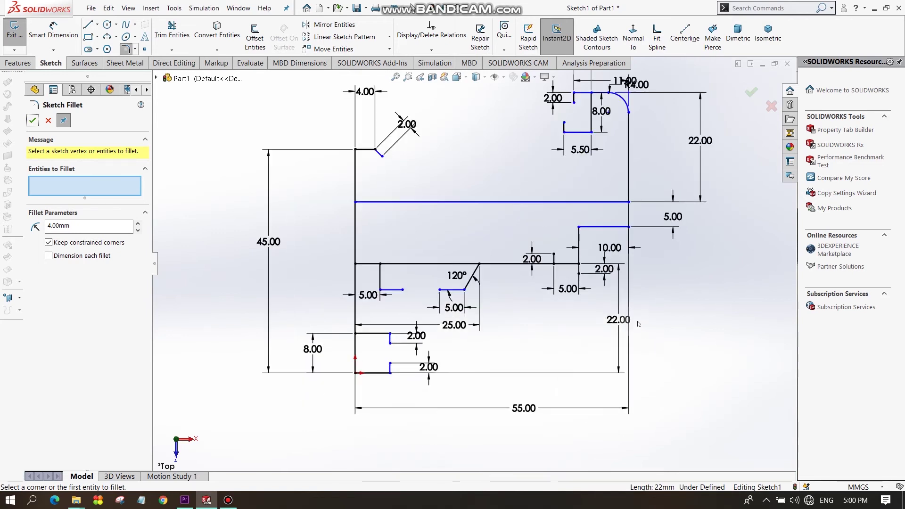
scroll(330, 424, up, 2)
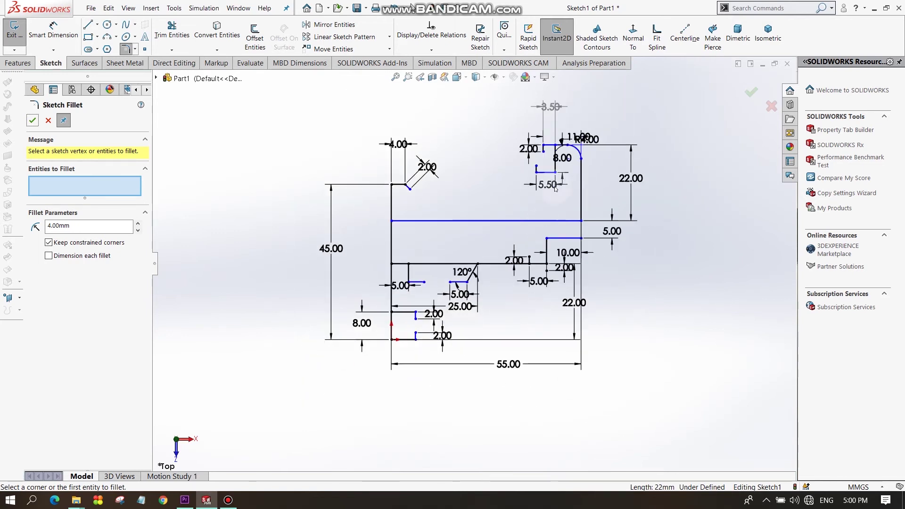
scroll(330, 424, down, 1)
key(Escape)
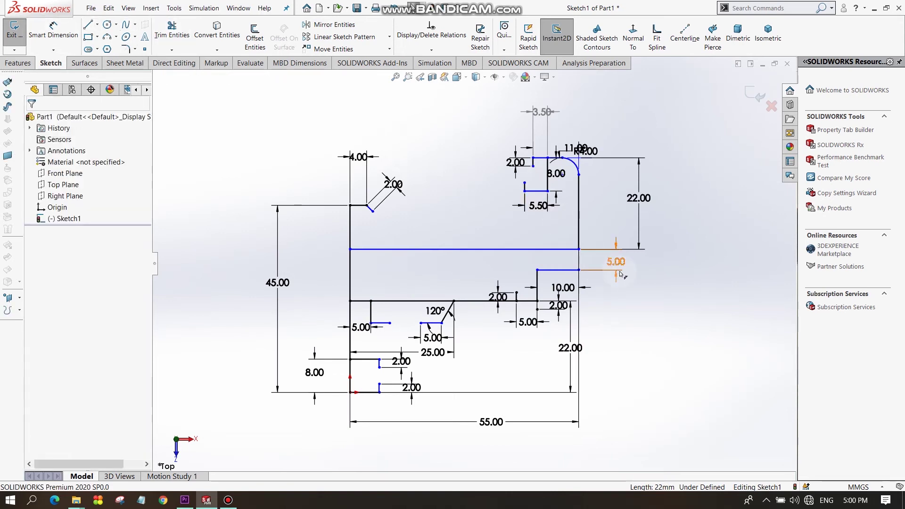
scroll(591, 260, up, 2)
Offset the whole selected profile chain by 1.50 mm with arc end caps.
ctrl+middle_drag(590, 259, 472, 268)
scroll(471, 268, down, 2)
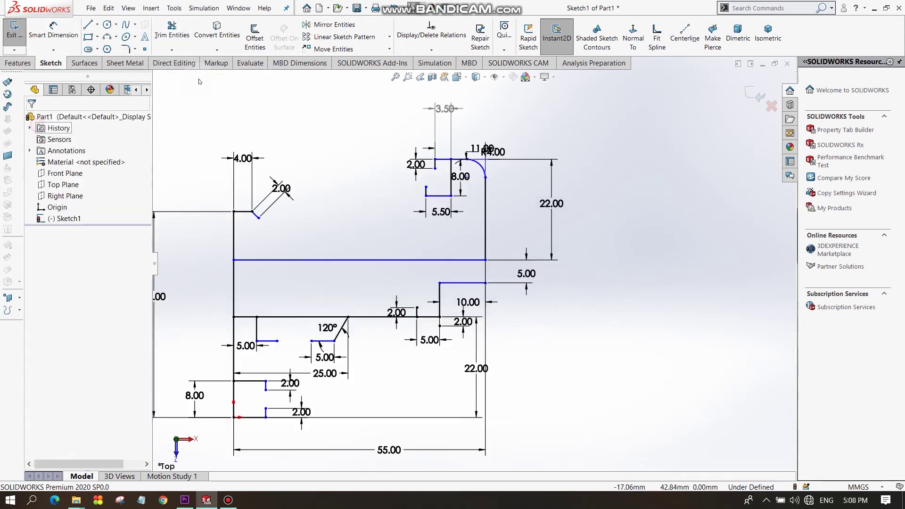
click(255, 38)
drag(182, 101, 591, 471)
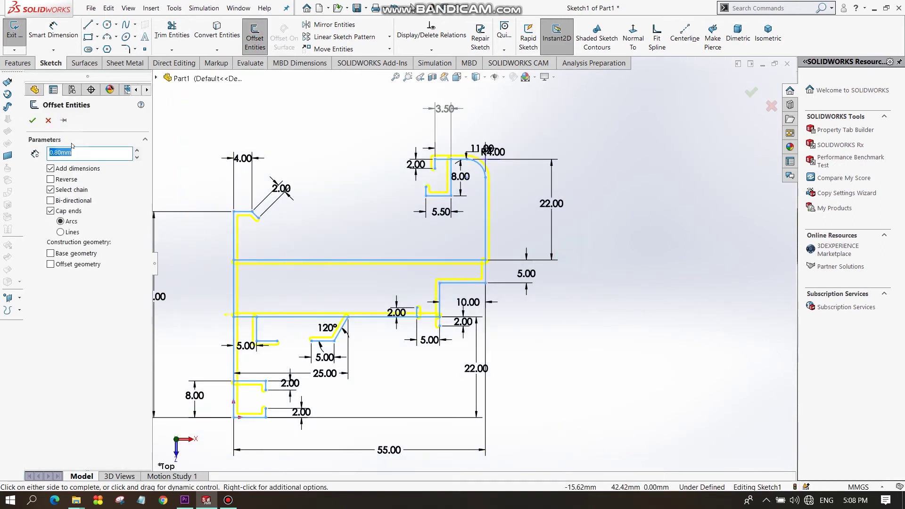
text(1.5)
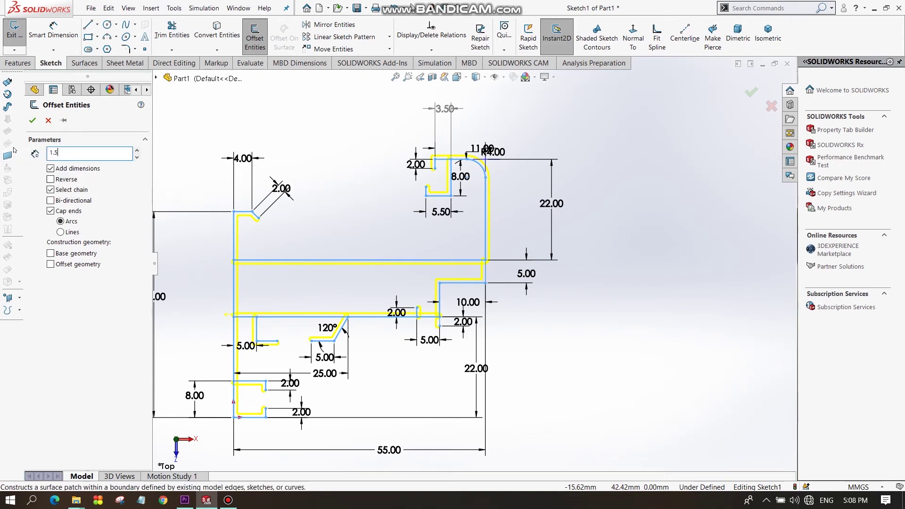
key(Return)
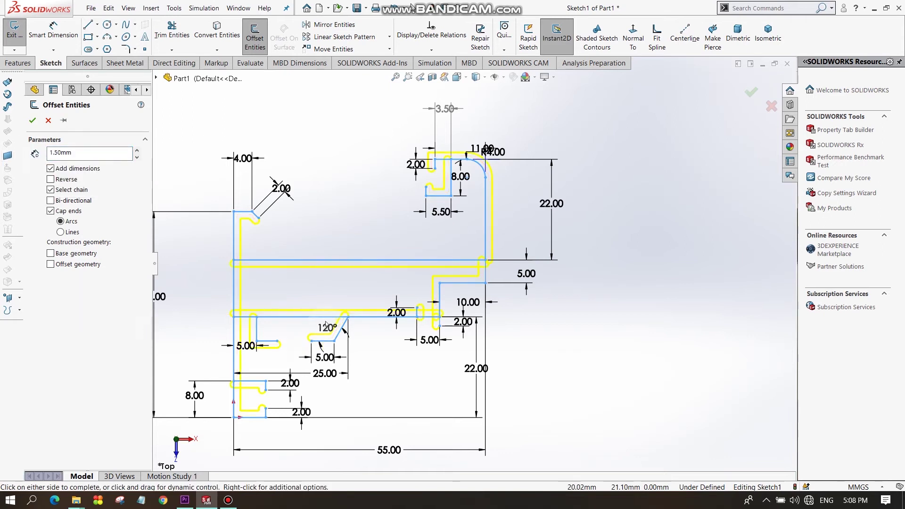
scroll(325, 325, down, 2)
scroll(240, 389, down, 1)
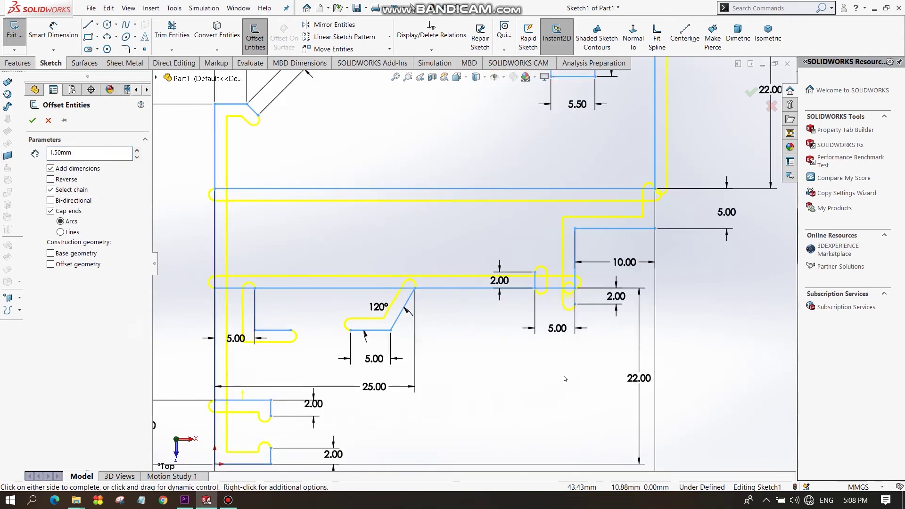
scroll(565, 379, up, 1)
scroll(623, 221, up, 1)
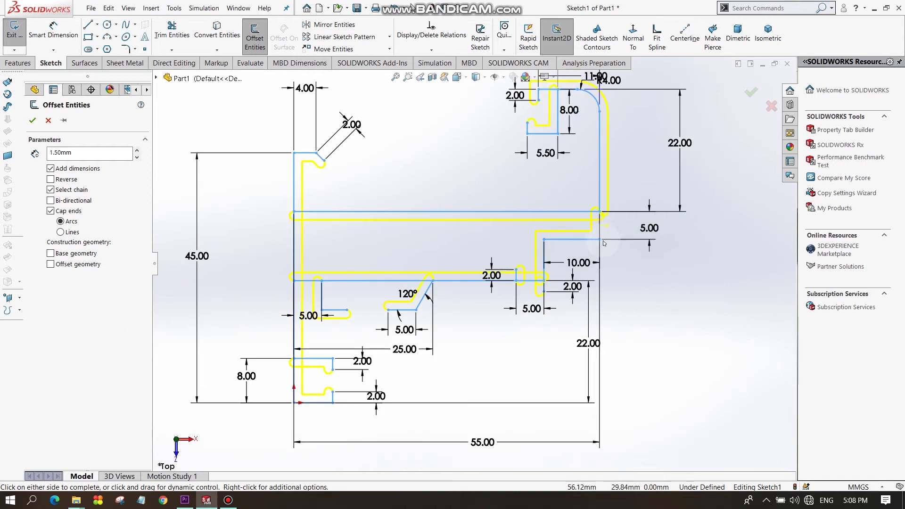
click(650, 273)
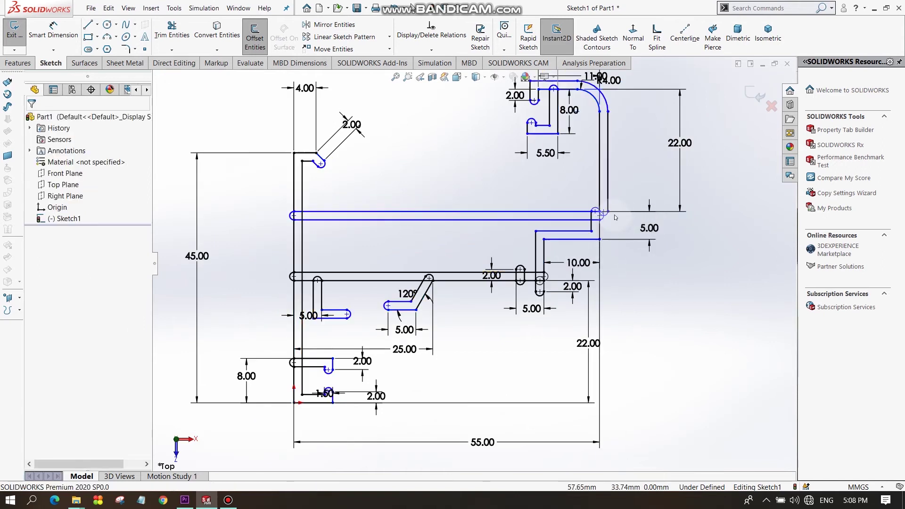
scroll(646, 203, down, 1)
Sketch a vertical line and a 1.50 mm horizontal segment at the right upright's offset junction.
scroll(634, 185, down, 1)
click(88, 24)
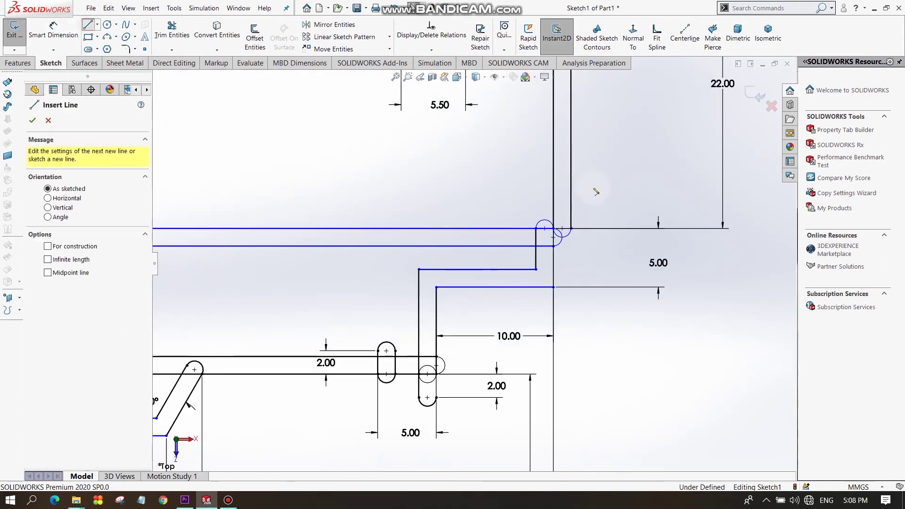
click(571, 229)
click(571, 287)
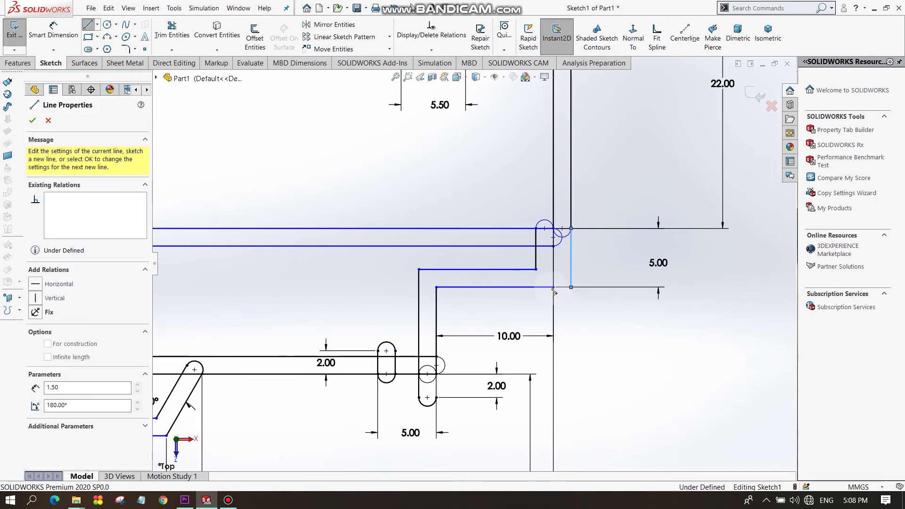
click(553, 287)
right_click(561, 287)
key(Escape)
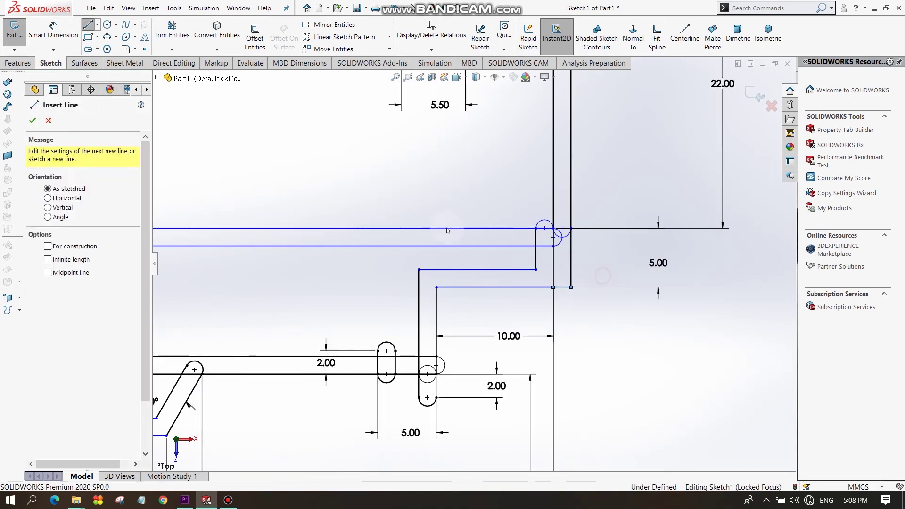
click(87, 24)
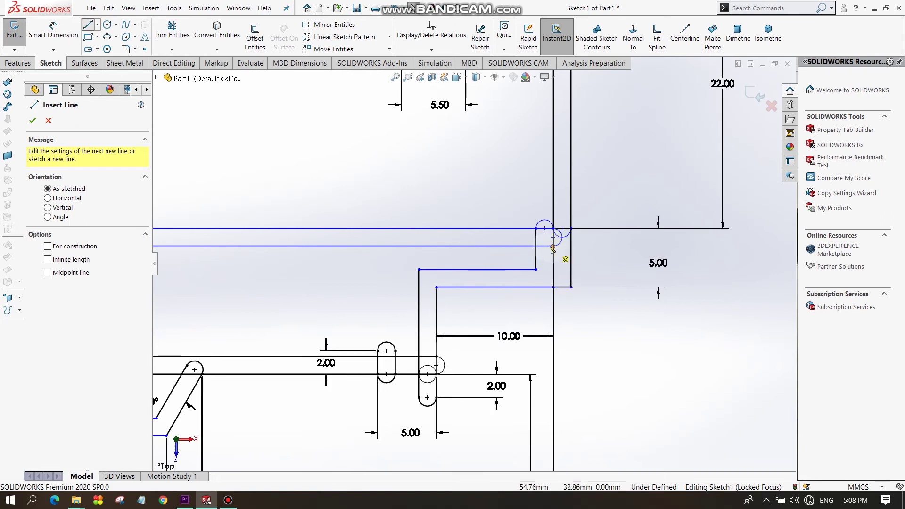
click(554, 246)
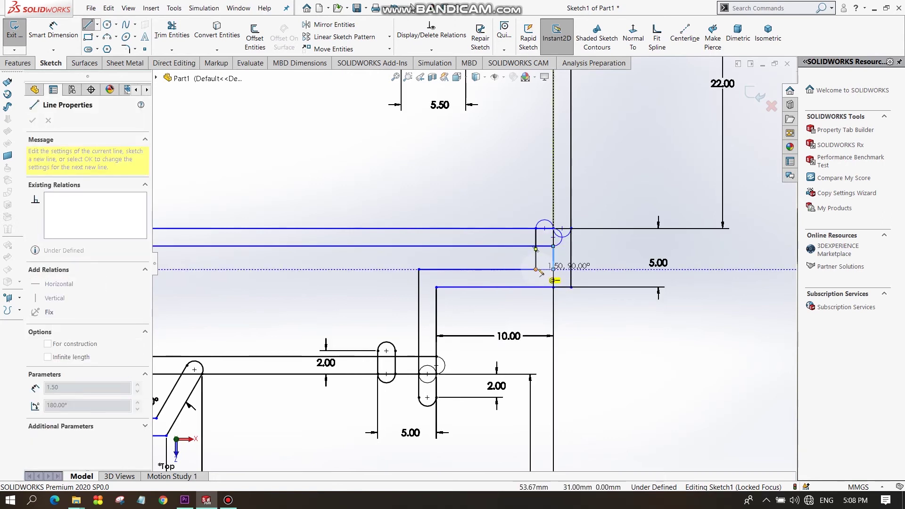
right_click(609, 258)
click(617, 250)
Power-trim the extra vertical piece above the joint and draw a 1.50 mm line closing the gap.
click(171, 31)
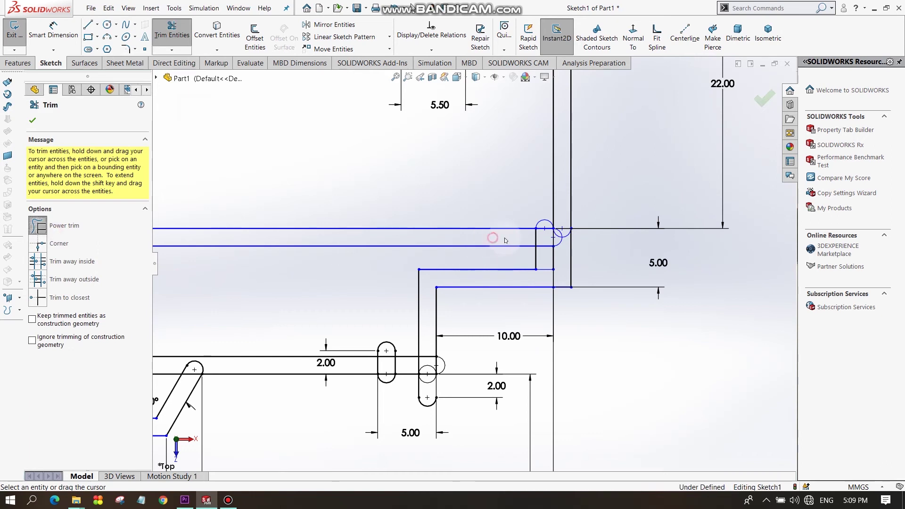
drag(493, 237, 567, 243)
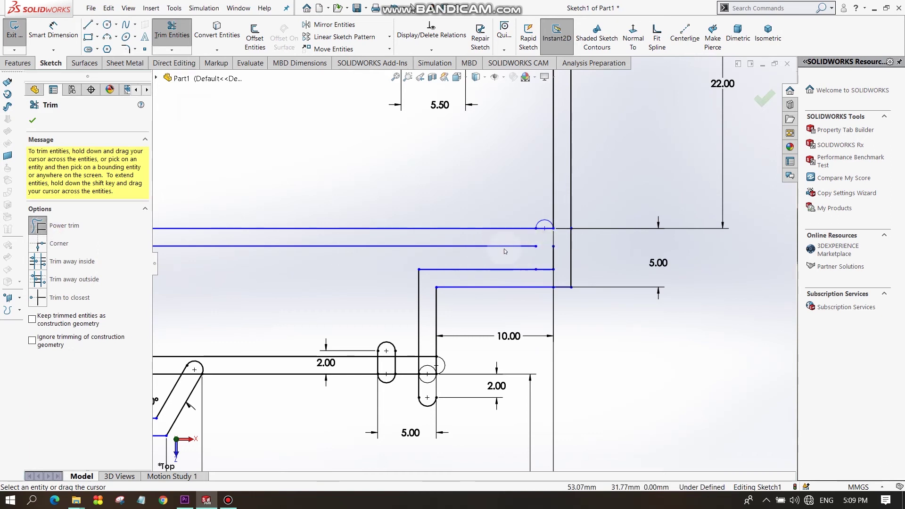
right_click(483, 207)
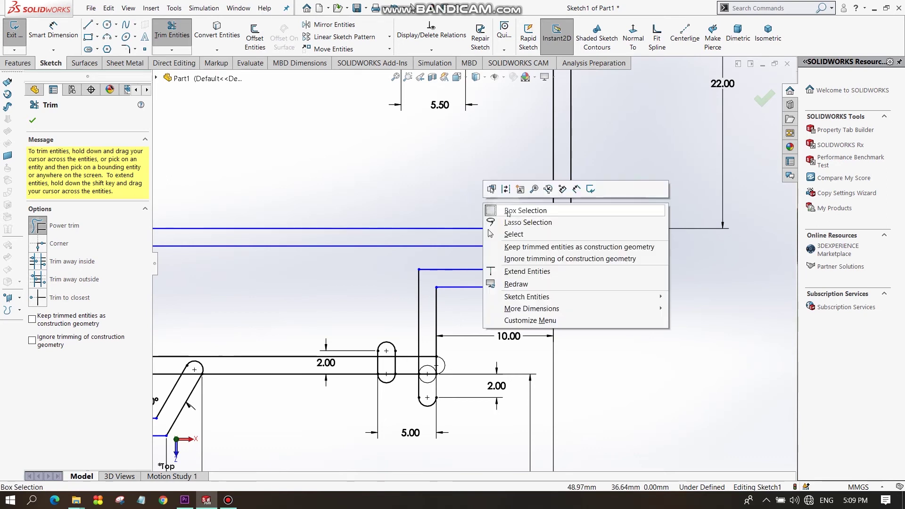
click(457, 191)
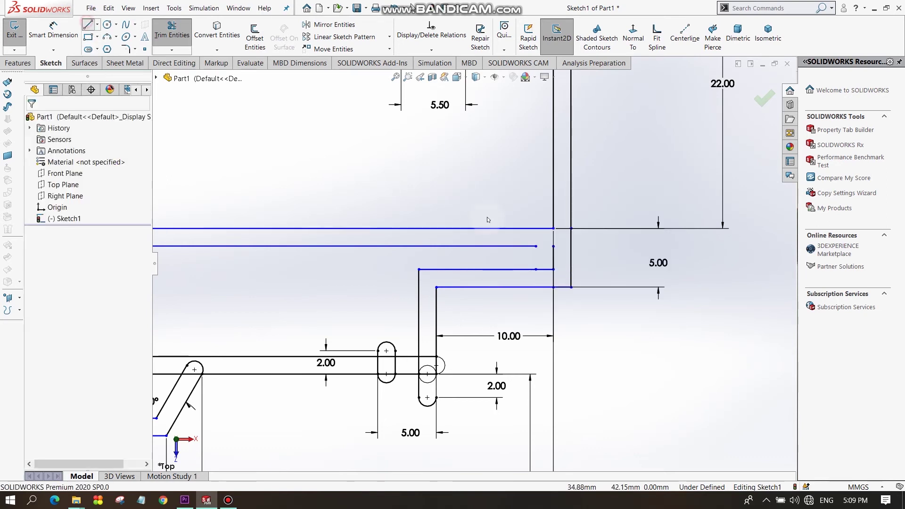
click(553, 246)
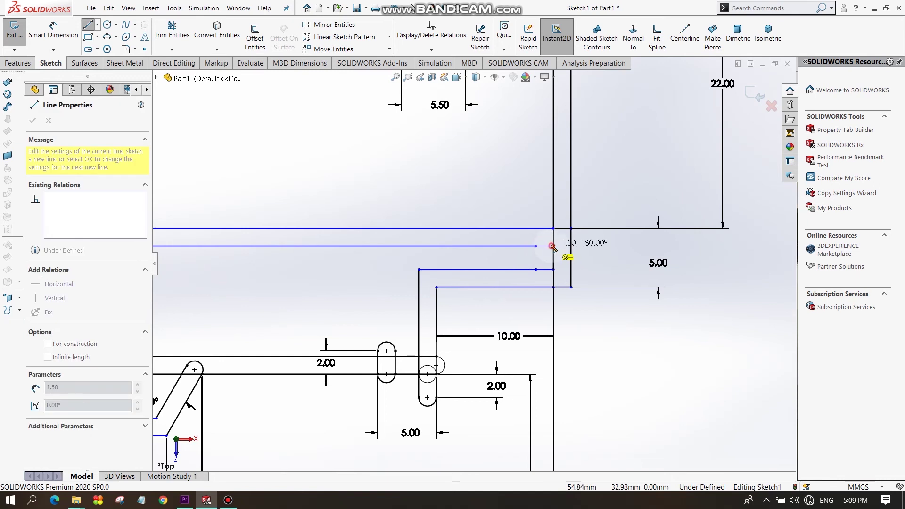
key(Escape)
key(Escape)
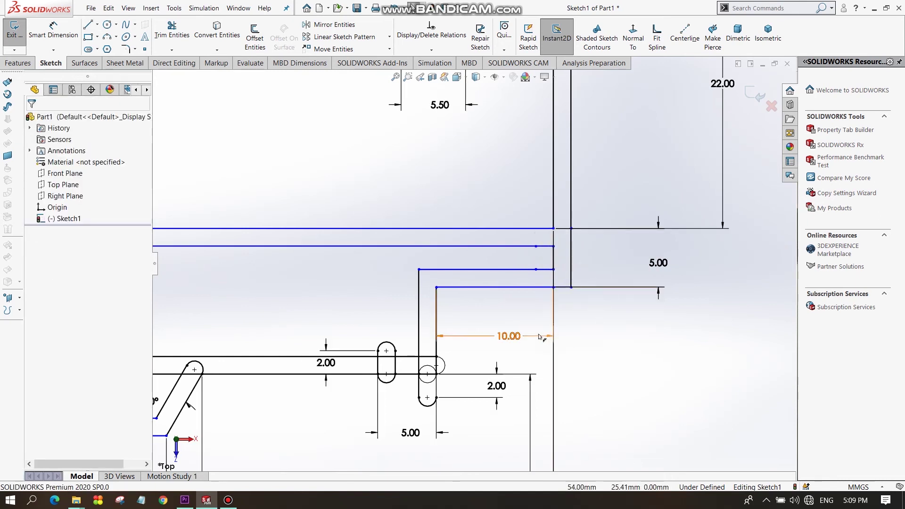
scroll(474, 263, up, 2)
With Trim Entities, remove the bar's rounded left-end cap and open the small lower-wall slot.
ctrl+middle_drag(333, 334, 485, 367)
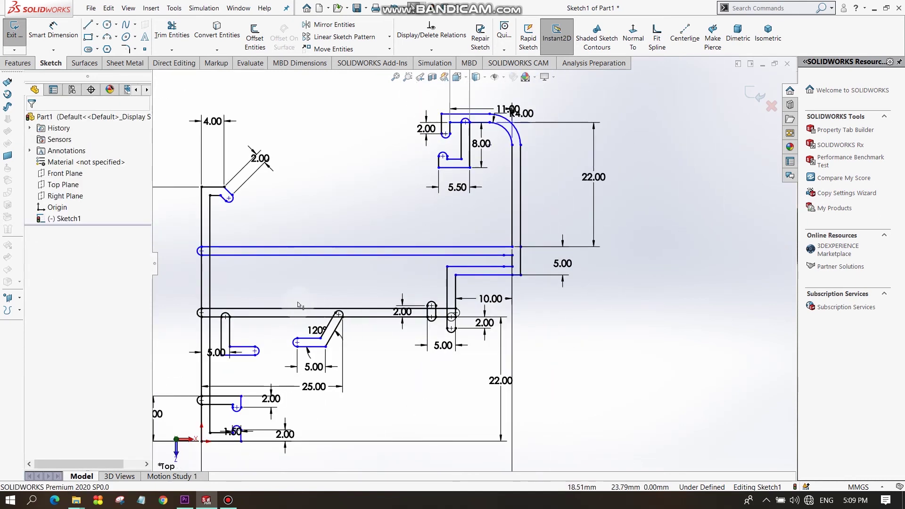
click(172, 30)
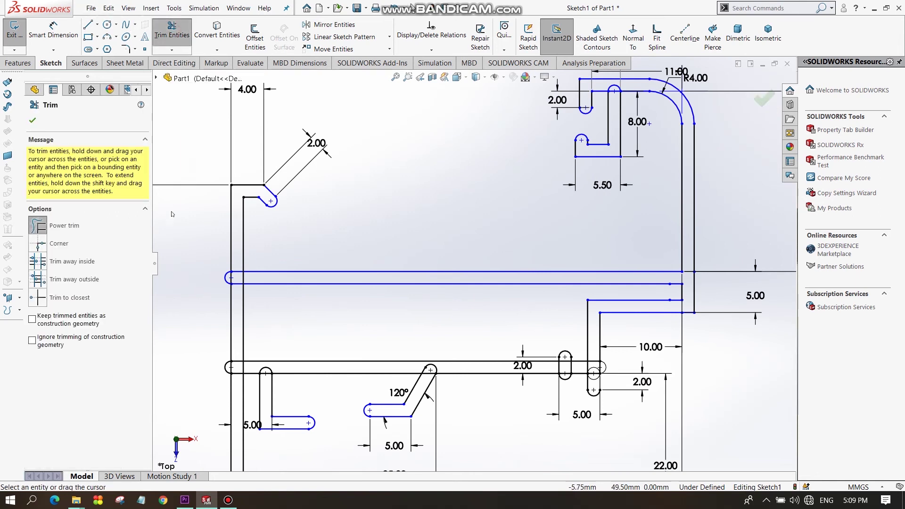
click(229, 500)
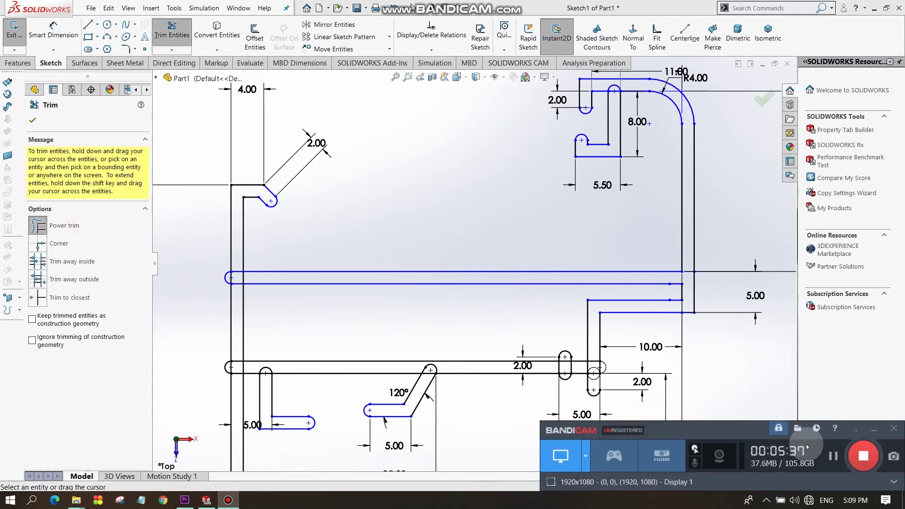
click(873, 431)
scroll(225, 268, down, 2)
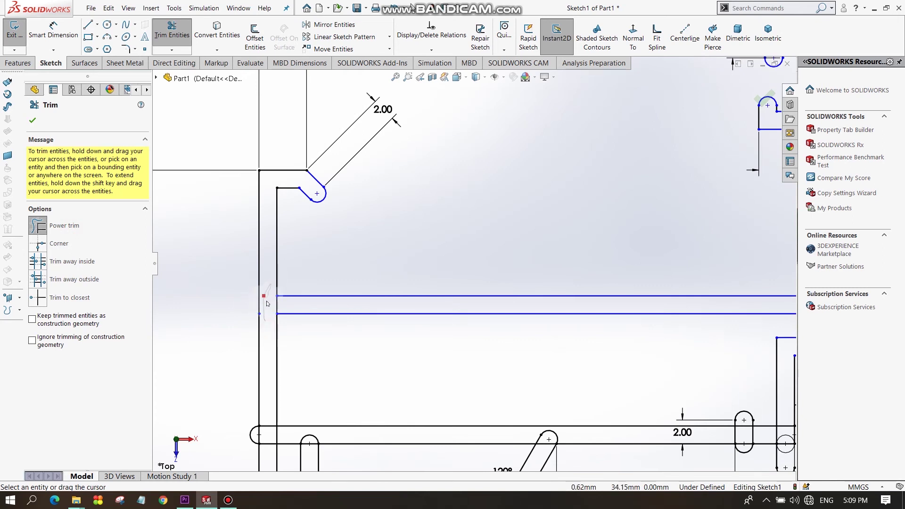
drag(246, 391, 252, 419)
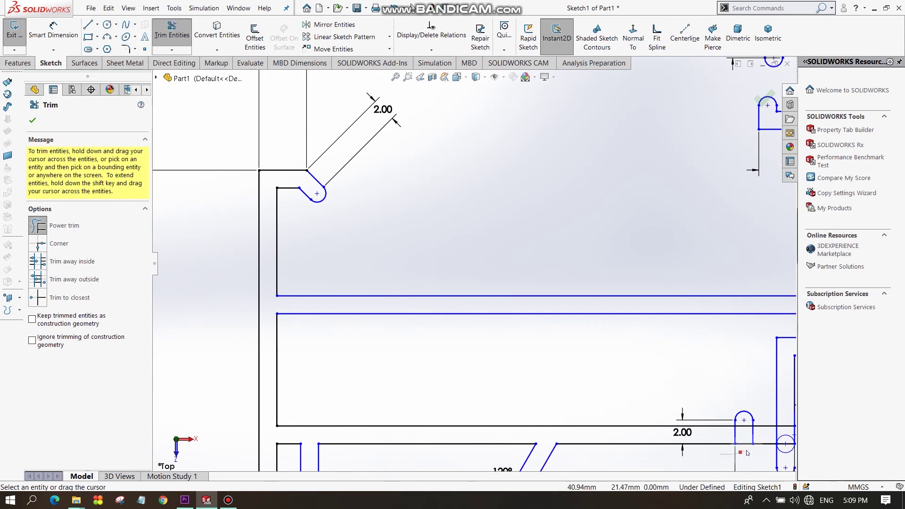
drag(725, 436, 753, 438)
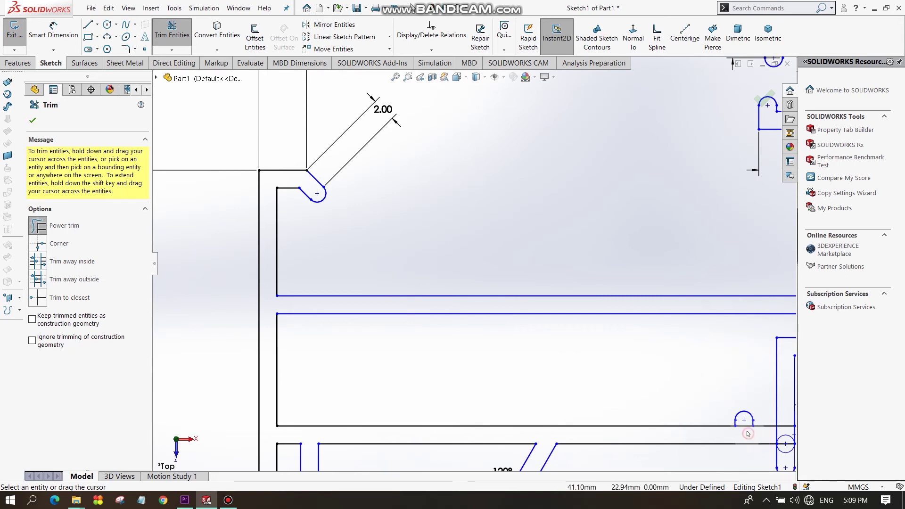
Trim away the circle and overlapping slot line at the right-hand slots.
ctrl+middle_drag(745, 426, 651, 333)
scroll(651, 333, up, 2)
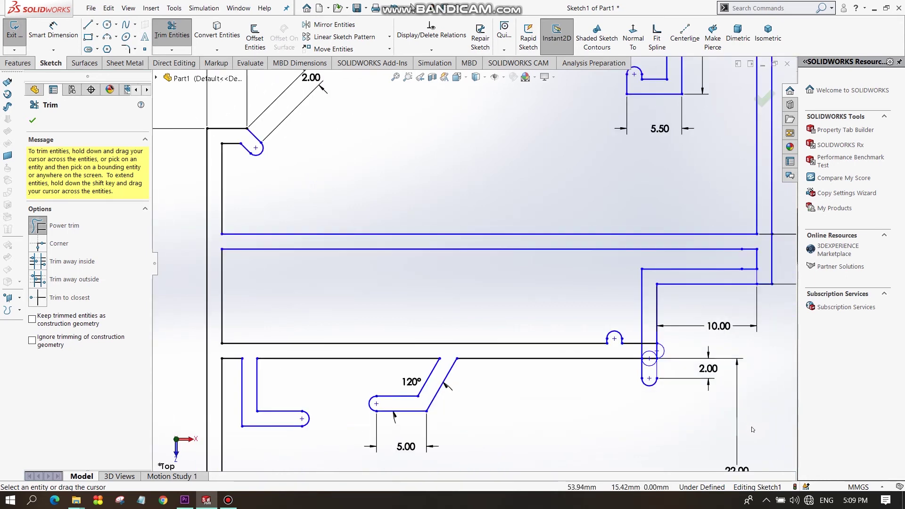
scroll(651, 333, down, 2)
scroll(651, 333, down, 2)
scroll(592, 328, down, 2)
scroll(566, 340, down, 2)
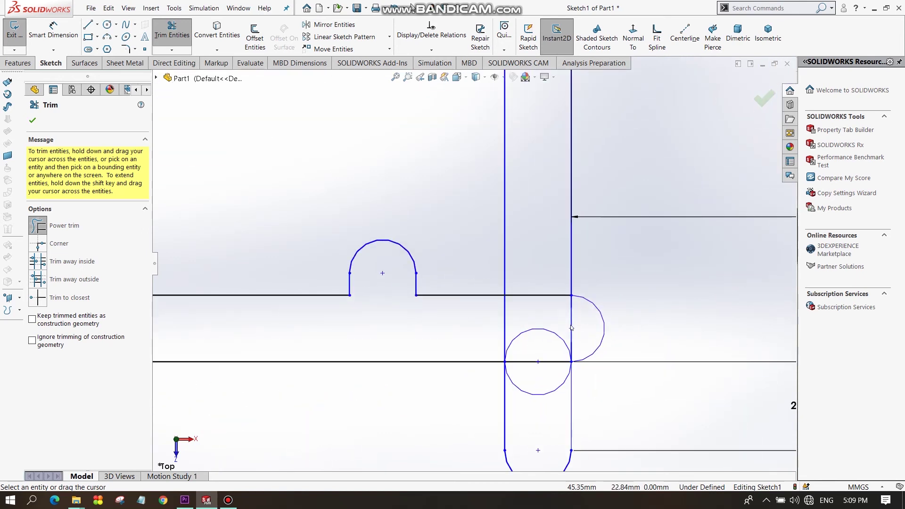
scroll(542, 360, down, 1)
scroll(542, 360, up, 1)
drag(467, 312, 526, 363)
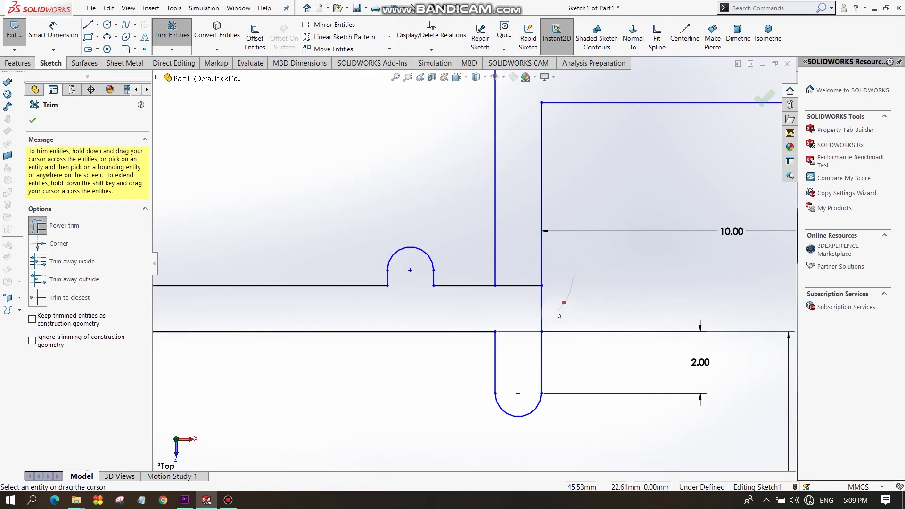
Trim the lower-left tab's left end and the overlapping segments near the lower-left tabs.
scroll(509, 300, up, 3)
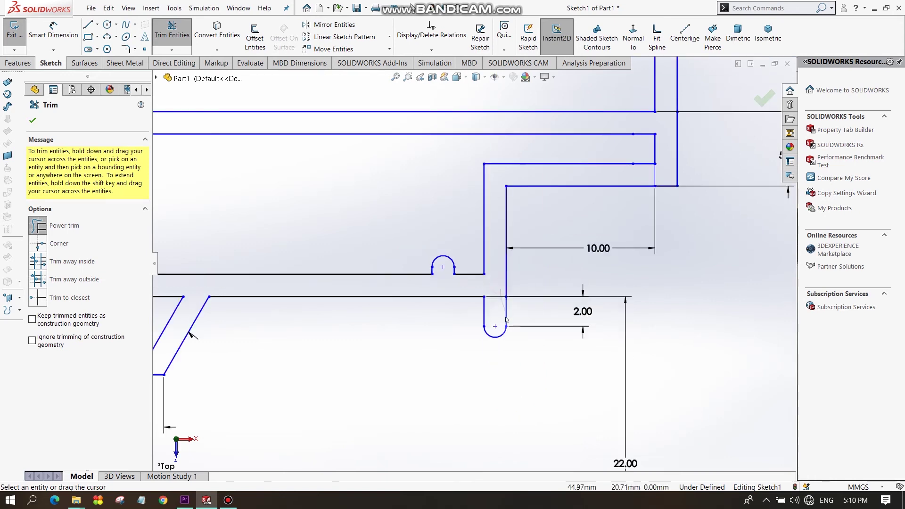
scroll(536, 272, up, 2)
scroll(519, 283, up, 2)
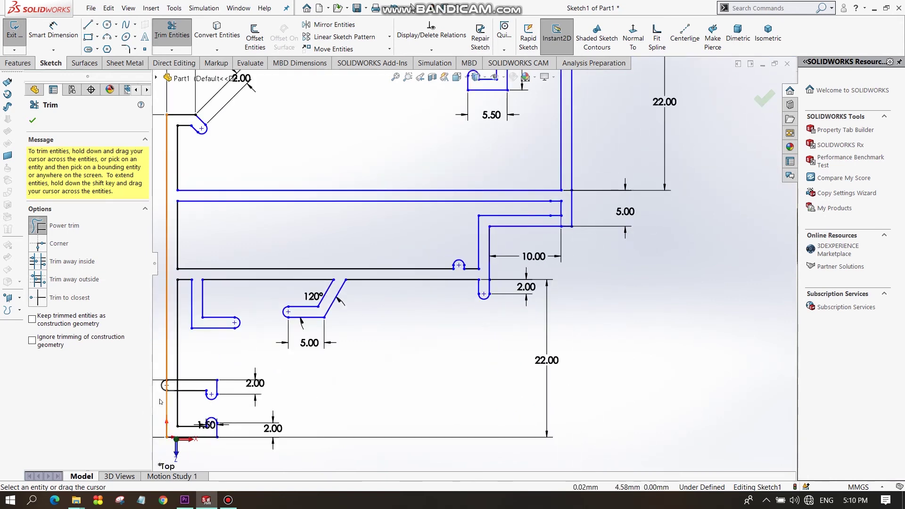
scroll(174, 415, down, 2)
scroll(325, 240, down, 2)
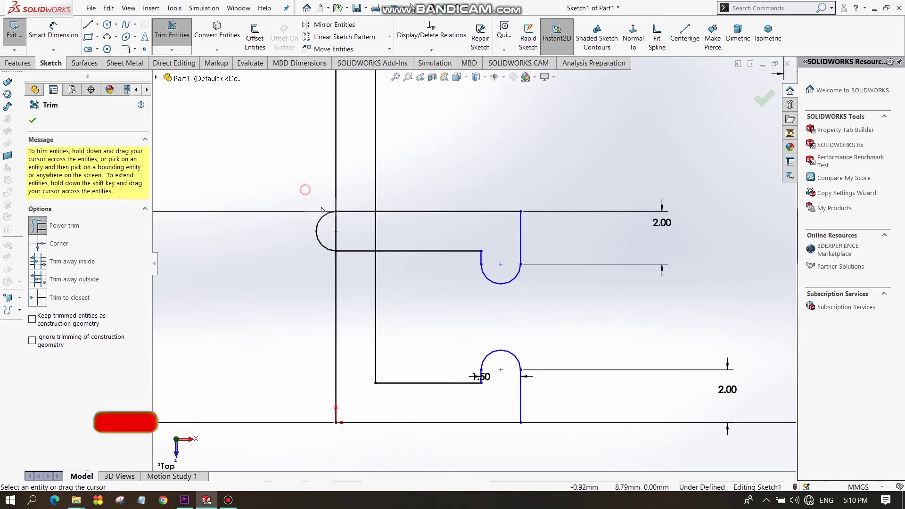
drag(327, 239, 343, 230)
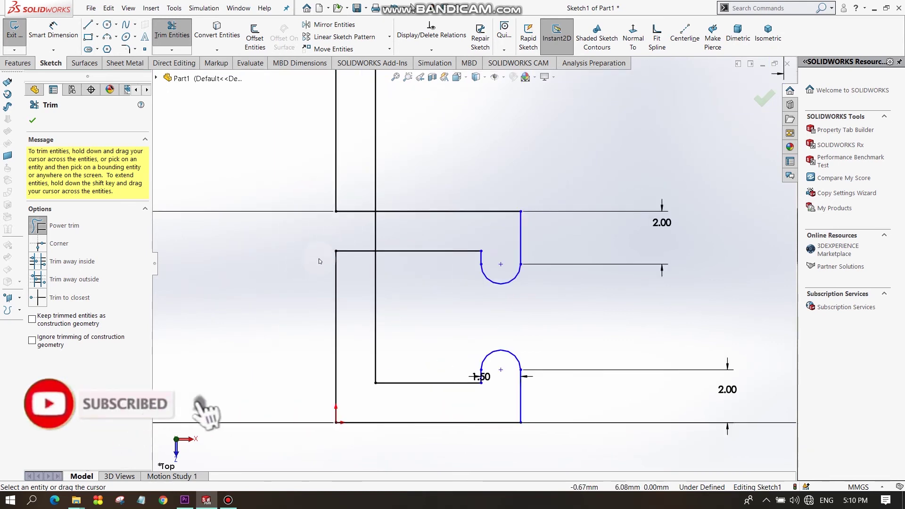
key(Escape)
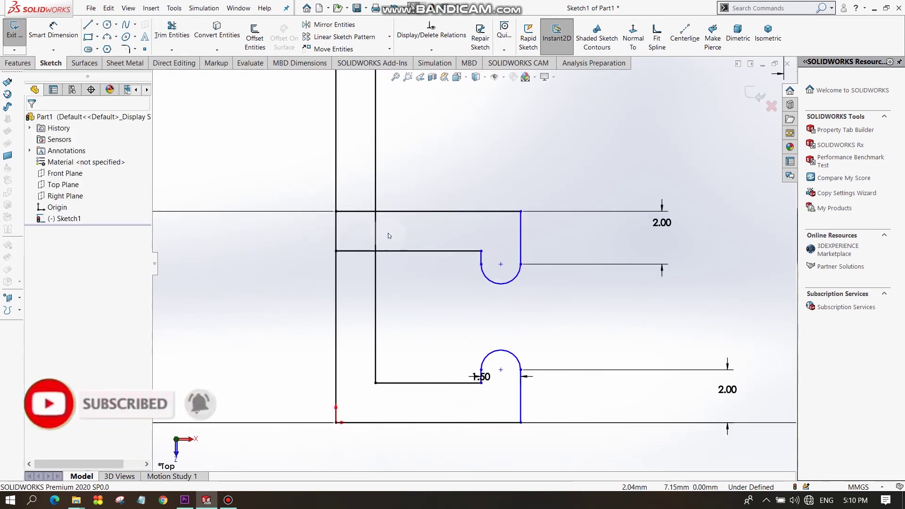
key(Return)
drag(371, 229, 411, 256)
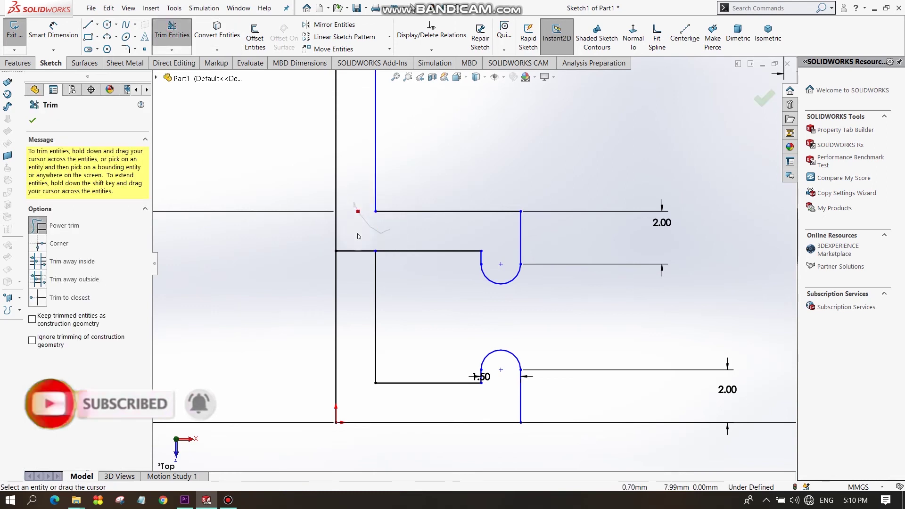
Trim the overlapping line inside the top-right slot and check the clean outline.
scroll(476, 261, up, 3)
scroll(539, 227, up, 2)
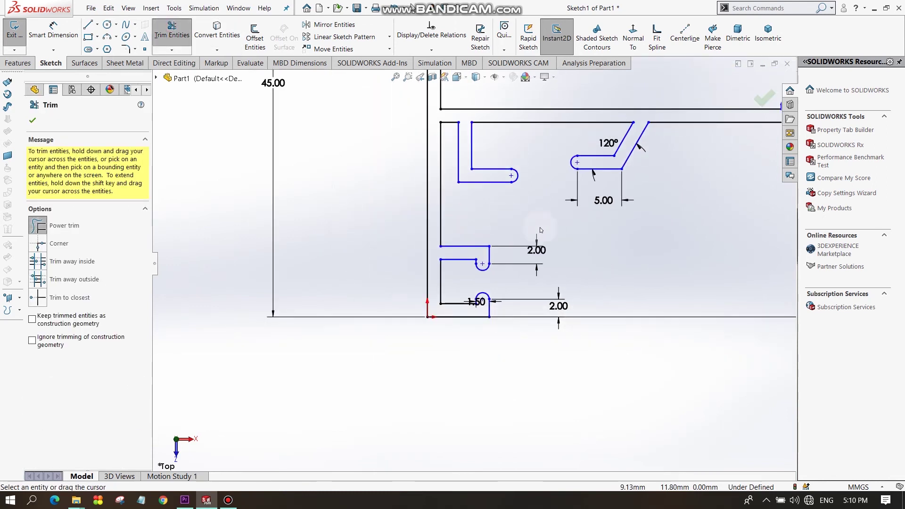
scroll(654, 239, up, 2)
scroll(664, 234, up, 2)
scroll(615, 154, up, 2)
scroll(584, 146, down, 2)
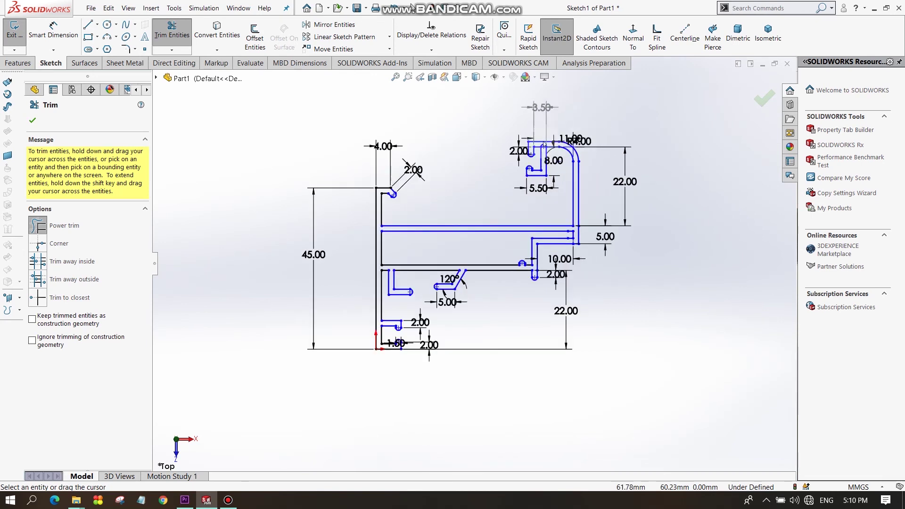
scroll(556, 132, down, 4)
scroll(515, 304, down, 1)
drag(510, 316, 517, 294)
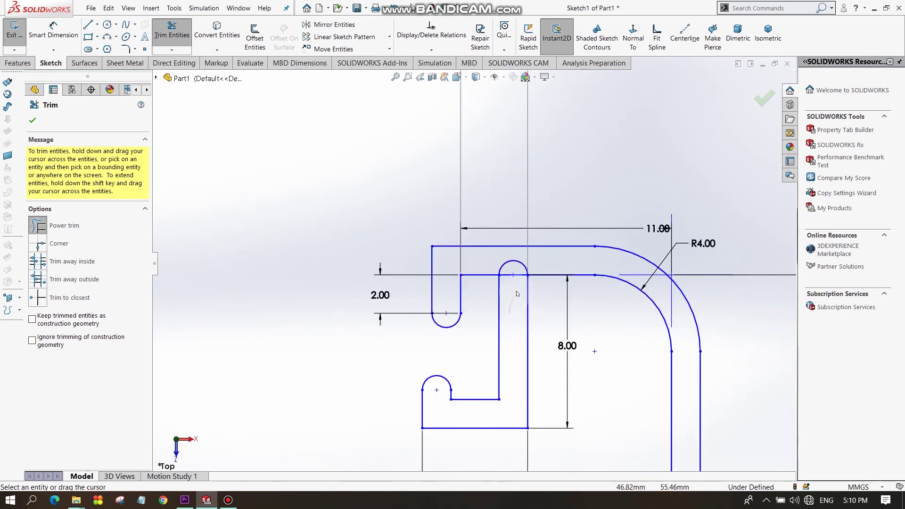
scroll(650, 298, up, 2)
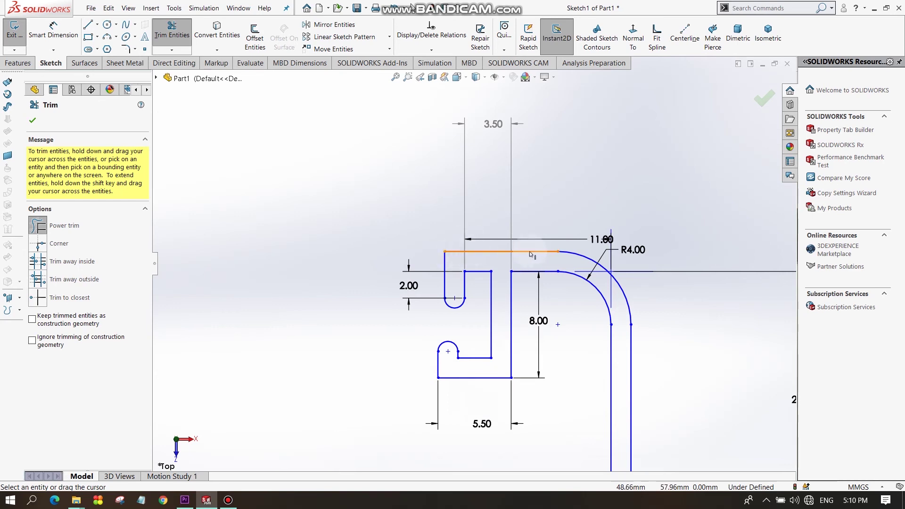
scroll(464, 363, up, 1)
scroll(460, 375, up, 2)
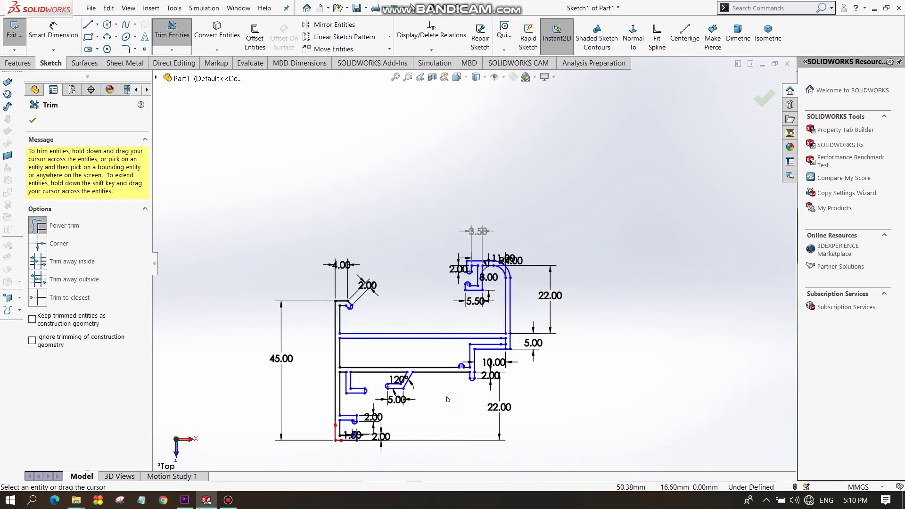
scroll(454, 389, up, 1)
scroll(412, 257, down, 1)
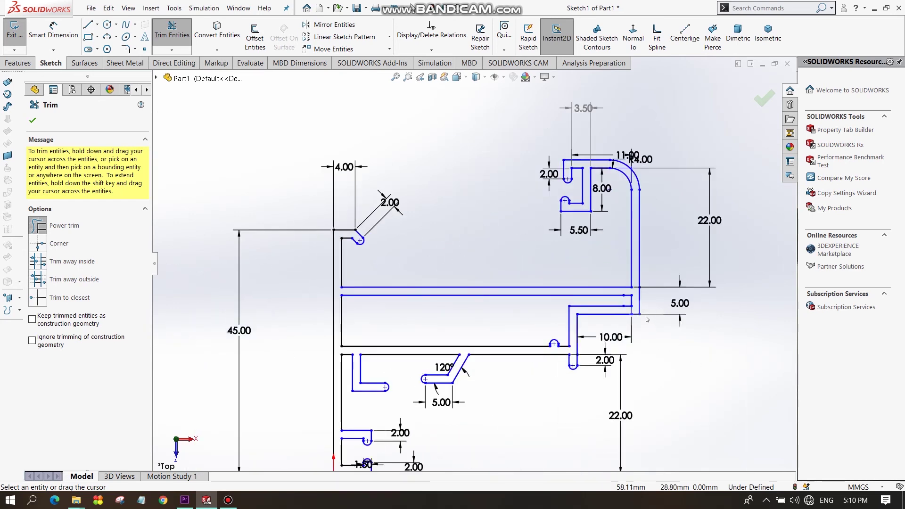
scroll(647, 319, down, 1)
scroll(647, 319, down, 1)
scroll(429, 447, up, 2)
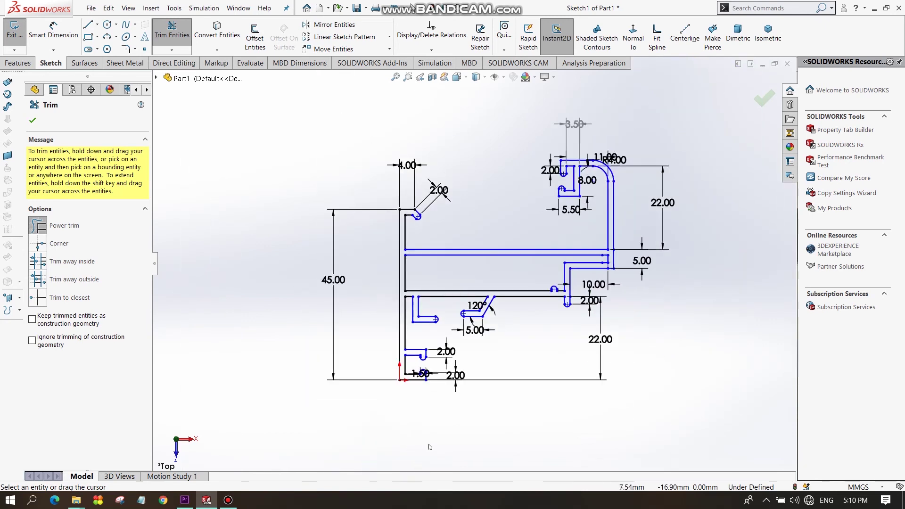
scroll(429, 447, down, 1)
scroll(430, 447, down, 2)
Finish trimming the profile sketch and show the Features tools.
click(32, 120)
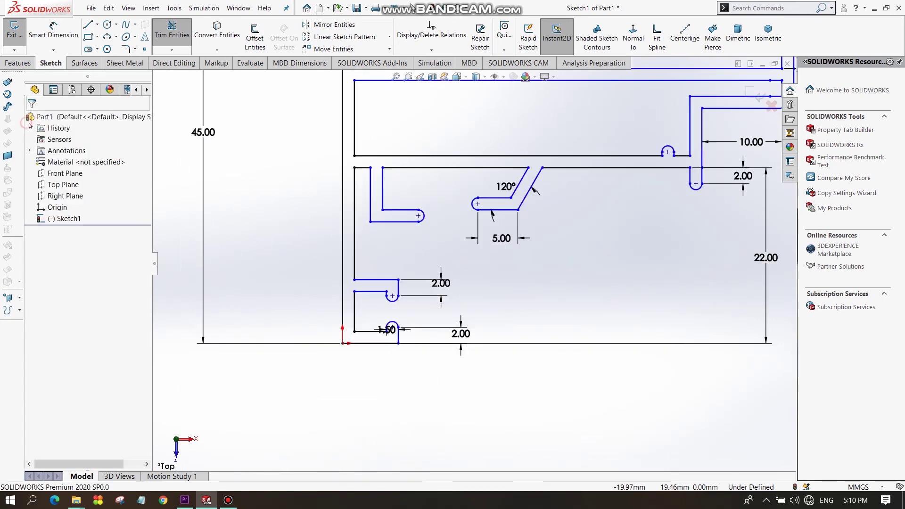
scroll(519, 241, up, 3)
scroll(565, 151, down, 2)
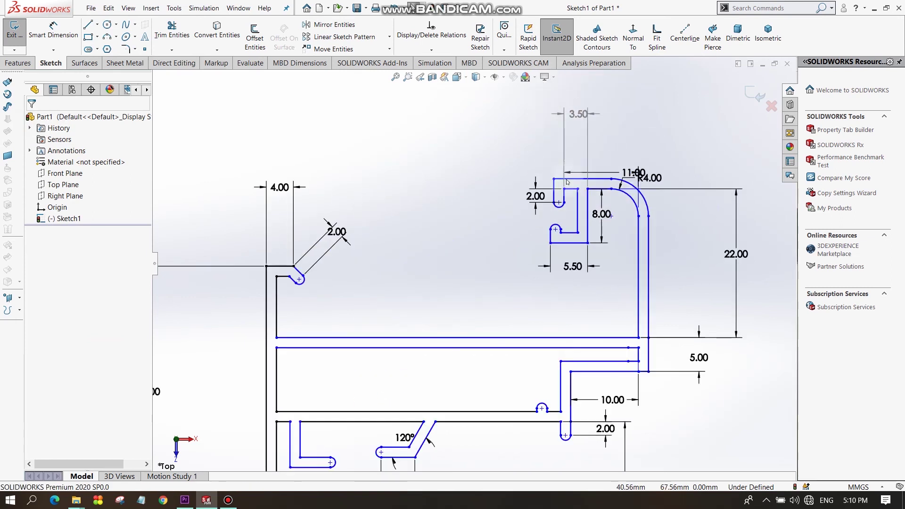
scroll(471, 283, up, 2)
scroll(471, 330, up, 1)
scroll(442, 377, down, 1)
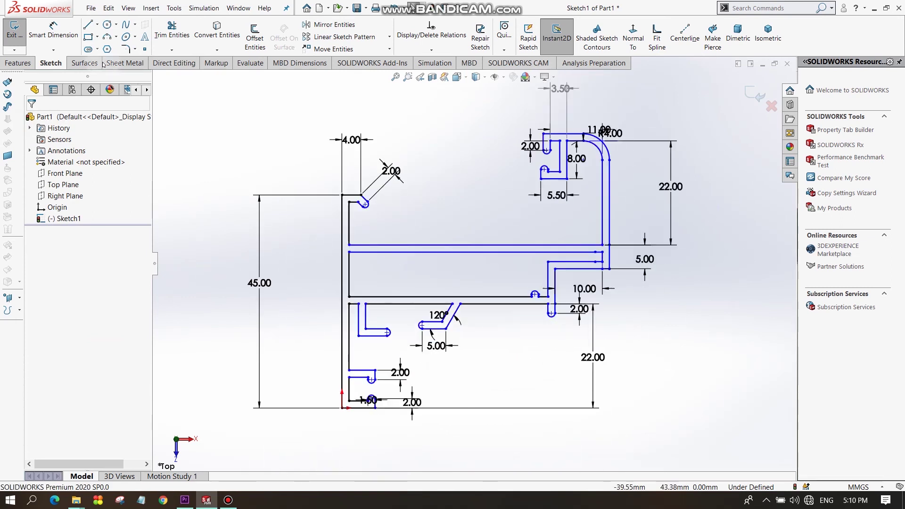
click(17, 63)
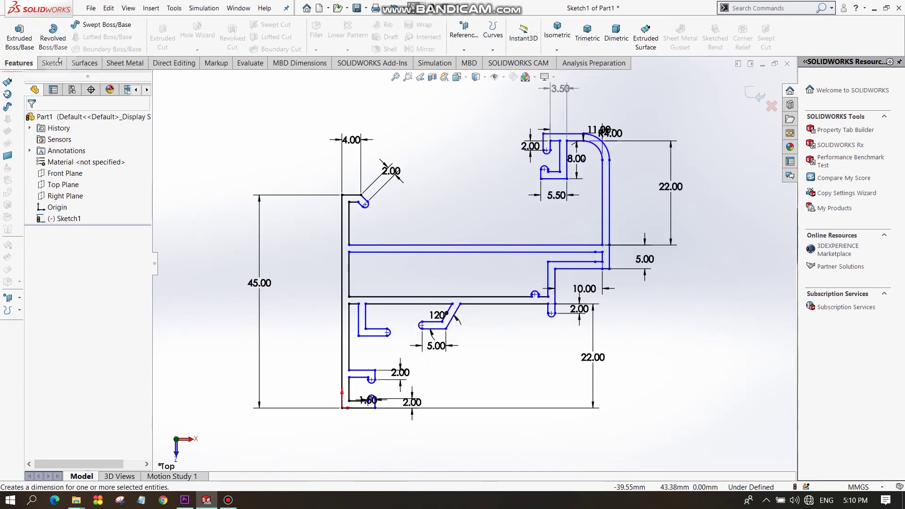
Extrude the enclosed bracket profile region Blind 100.00 mm to create Boss-Extrude2.
click(13, 36)
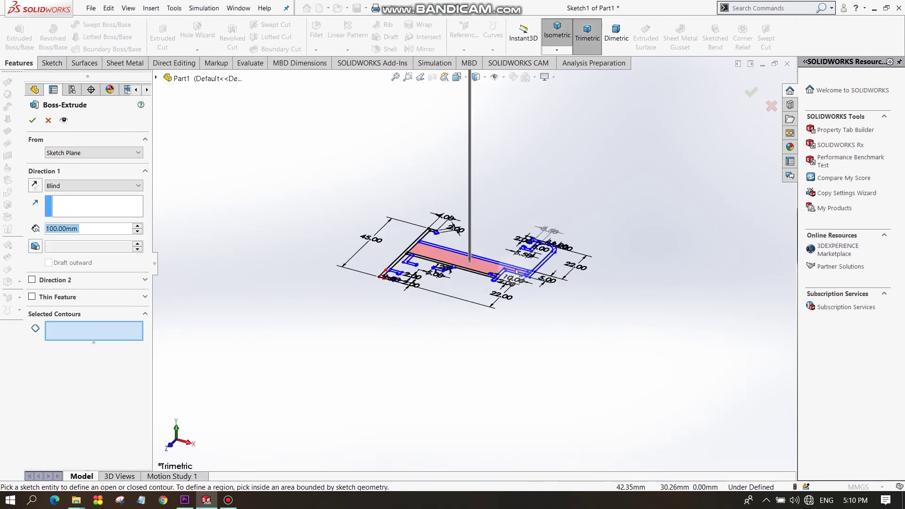
scroll(517, 272, down, 3)
click(553, 280)
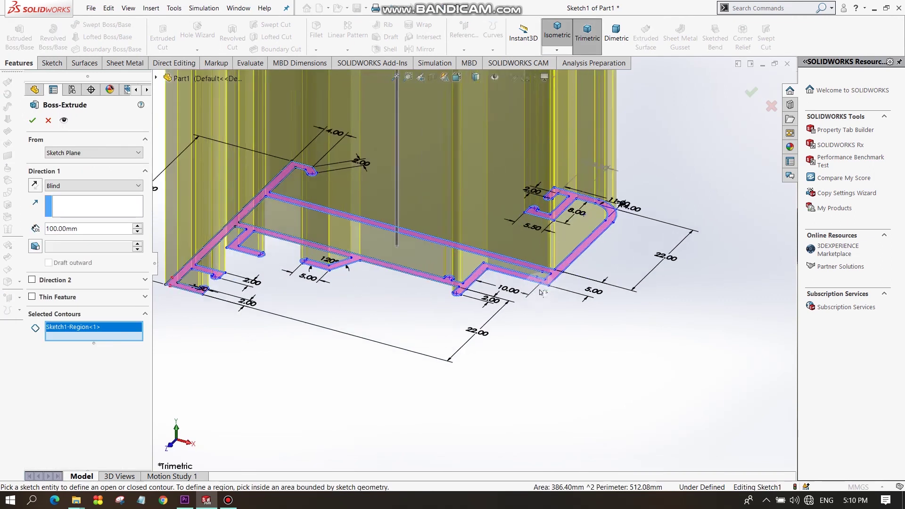
scroll(552, 282, up, 3)
mouse_move(549, 295)
middle_down()
mouse_move(541, 340)
mouse_move(645, 404)
mouse_move(664, 428)
mouse_move(620, 469)
mouse_move(465, 374)
mouse_move(464, 294)
middle_up()
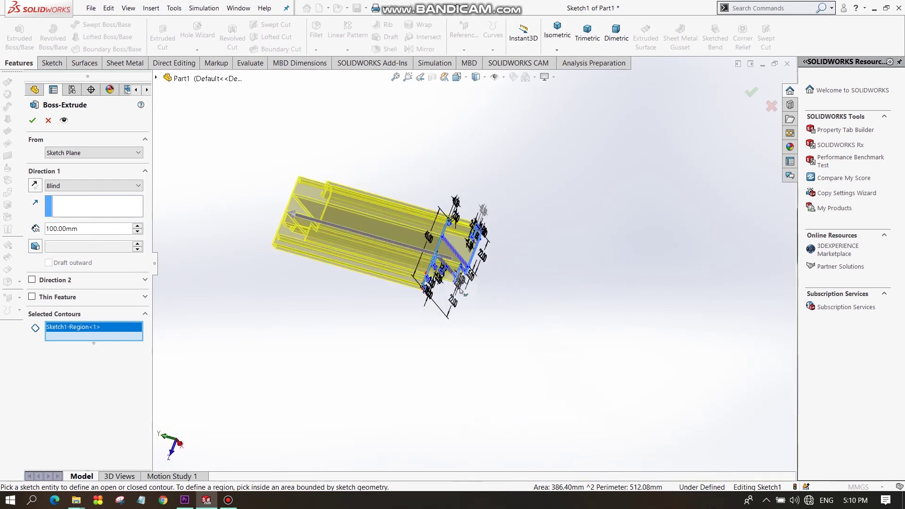
mouse_move(314, 255)
middle_down()
mouse_move(323, 145)
mouse_move(212, 139)
middle_up()
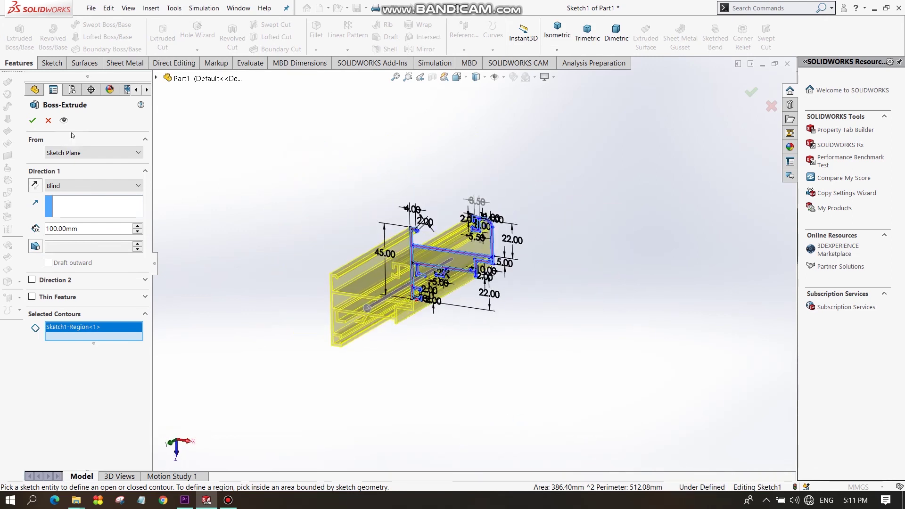
click(31, 120)
Orbit the solid to face its profile end and open the Appearances, Scenes and Decals pane.
scroll(420, 261, down, 2)
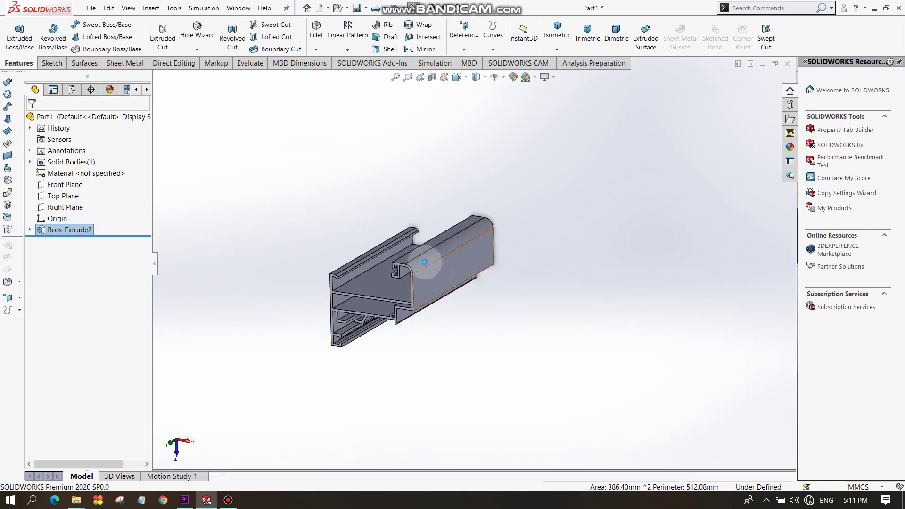
mouse_move(580, 342)
middle_down()
mouse_move(596, 321)
mouse_move(620, 329)
mouse_move(644, 283)
mouse_move(604, 317)
mouse_move(584, 295)
mouse_move(436, 282)
middle_up()
scroll(345, 268, down, 3)
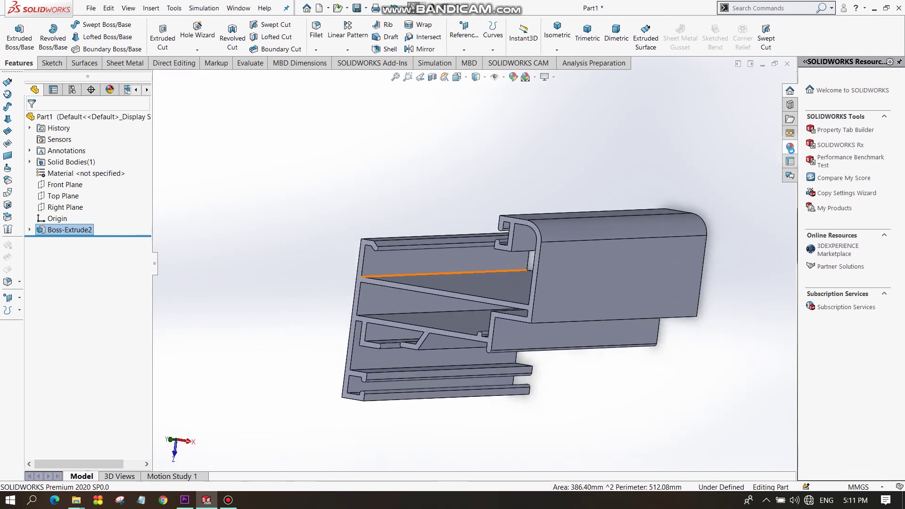
click(790, 148)
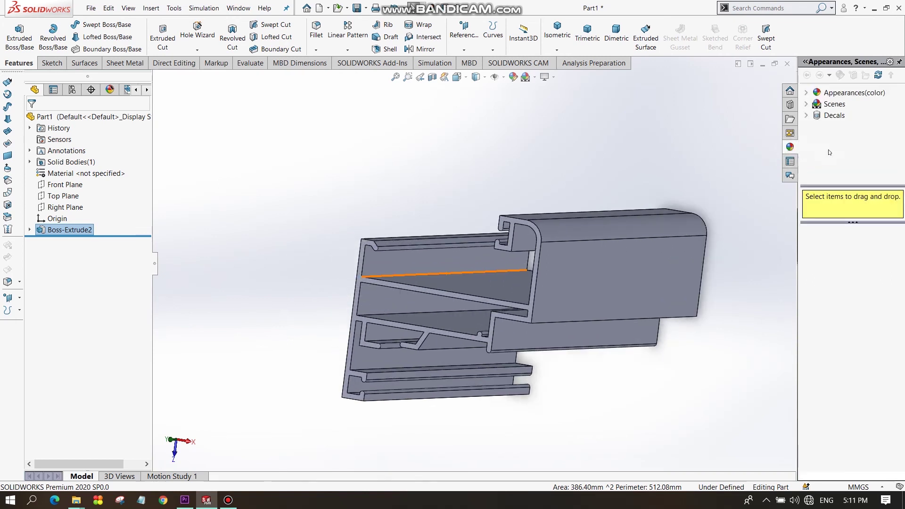
Open Appearances > Metal > Aluminum and apply blue anodized aluminum to the whole part.
click(809, 96)
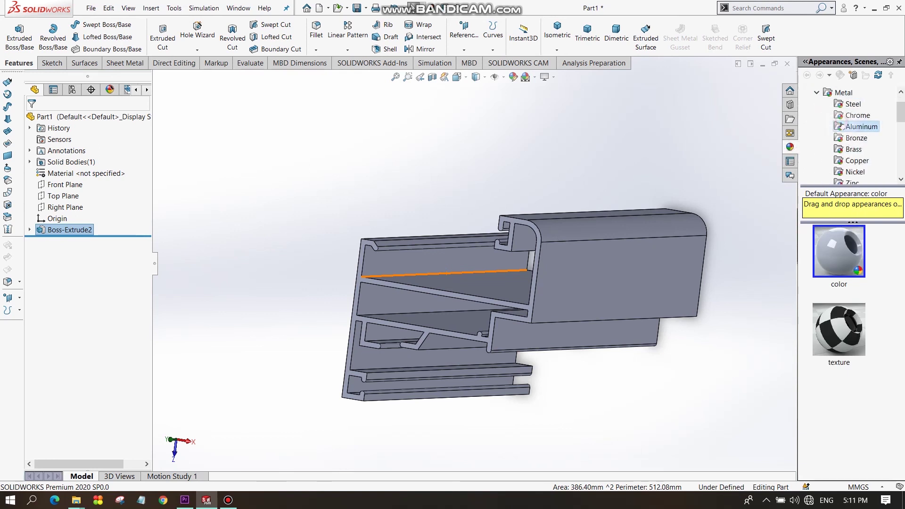
click(841, 126)
scroll(848, 358, down, 5)
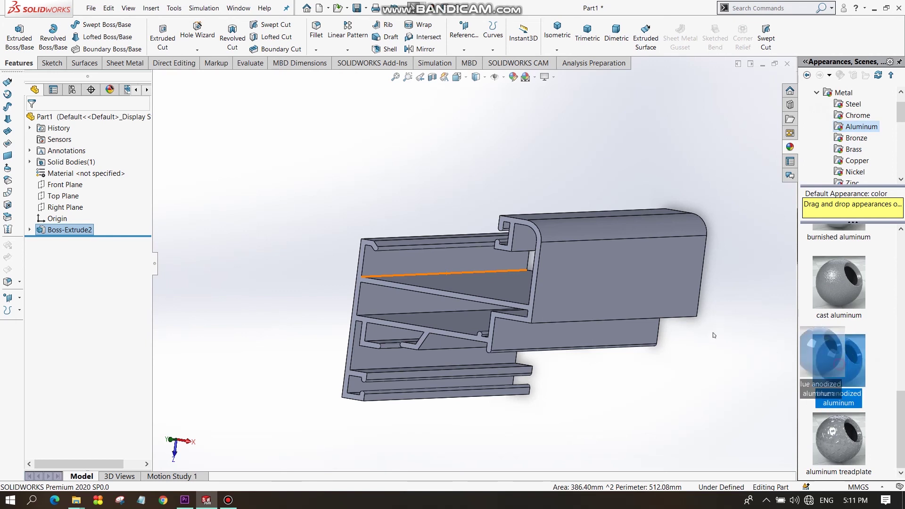
drag(575, 286, 80, 229)
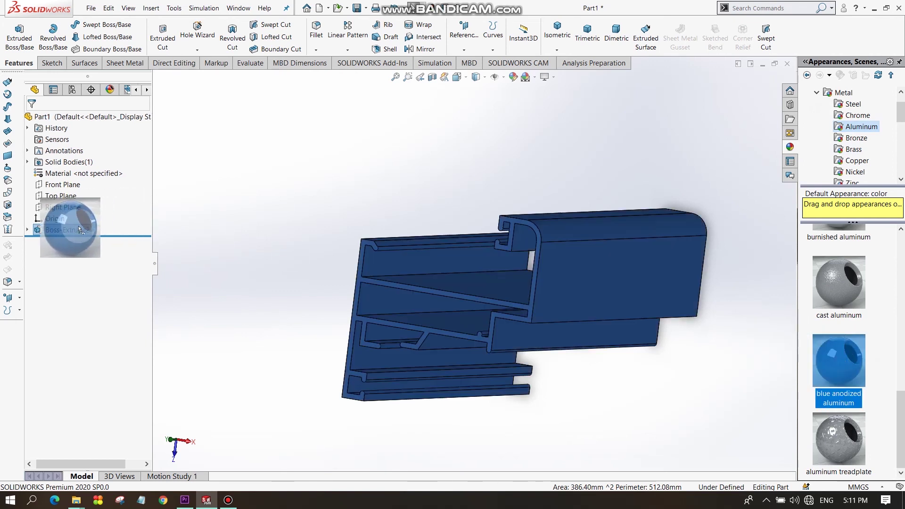
mouse_move(707, 364)
middle_down()
mouse_move(718, 398)
mouse_move(646, 383)
mouse_move(727, 397)
mouse_move(699, 374)
middle_up()
scroll(858, 369, up, 5)
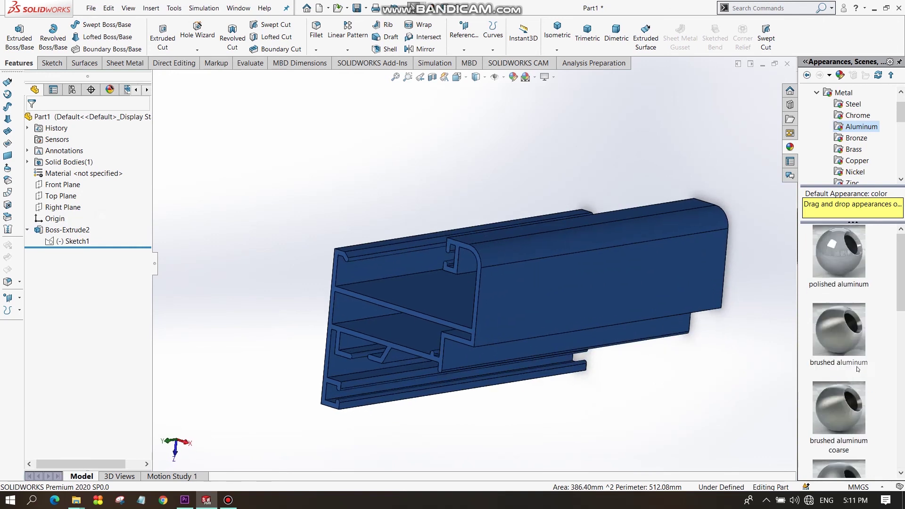
Apply polished aluminum to the extrusion feature and inspect it.
drag(854, 262, 86, 228)
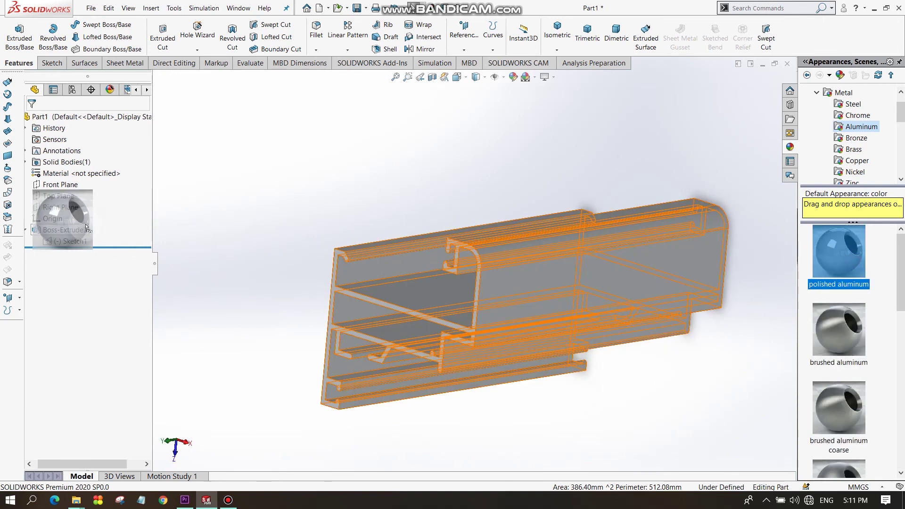
mouse_move(698, 374)
middle_down()
mouse_move(714, 429)
mouse_move(766, 386)
mouse_move(596, 398)
mouse_move(551, 287)
mouse_move(508, 322)
mouse_move(621, 299)
mouse_move(703, 304)
mouse_move(687, 258)
mouse_move(629, 231)
mouse_move(673, 198)
mouse_move(680, 182)
middle_up()
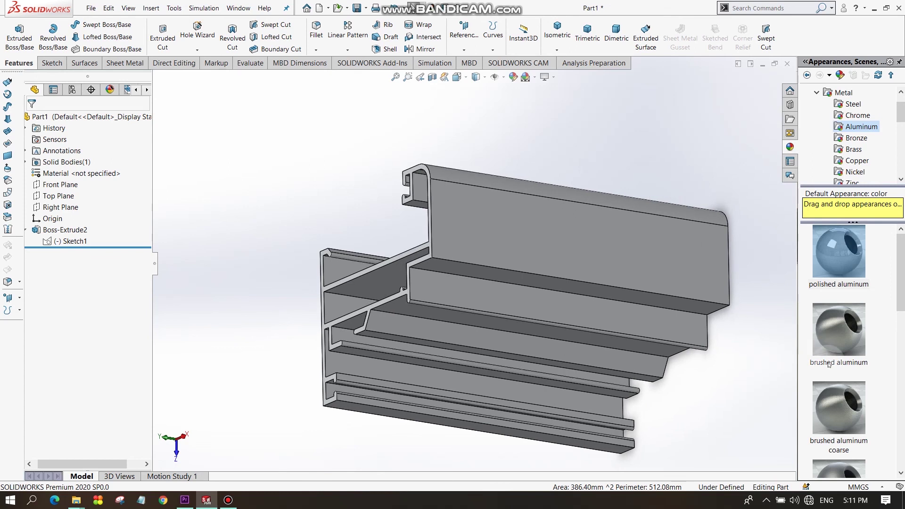
scroll(829, 364, down, 5)
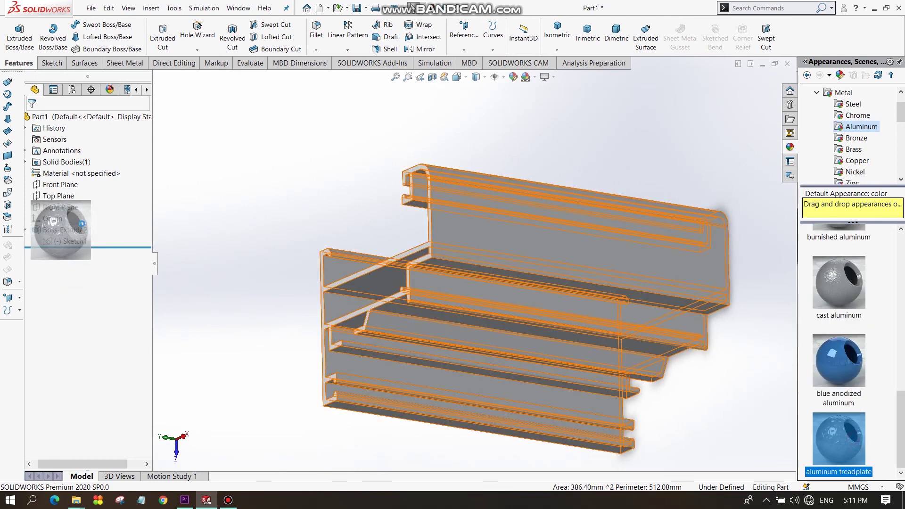
Try aluminum treadplate, then settle on brushed aluminum coarse for the extrusion.
drag(522, 340, 65, 230)
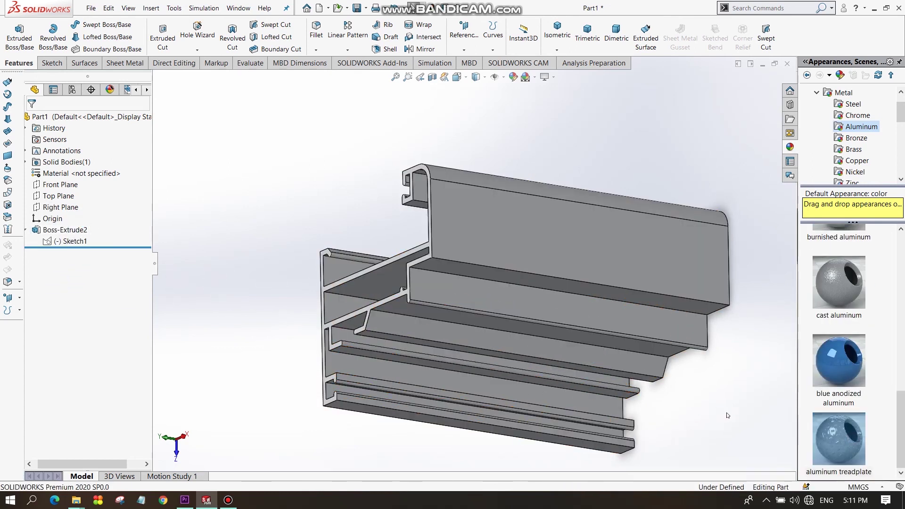
middle_drag(632, 177, 632, 184)
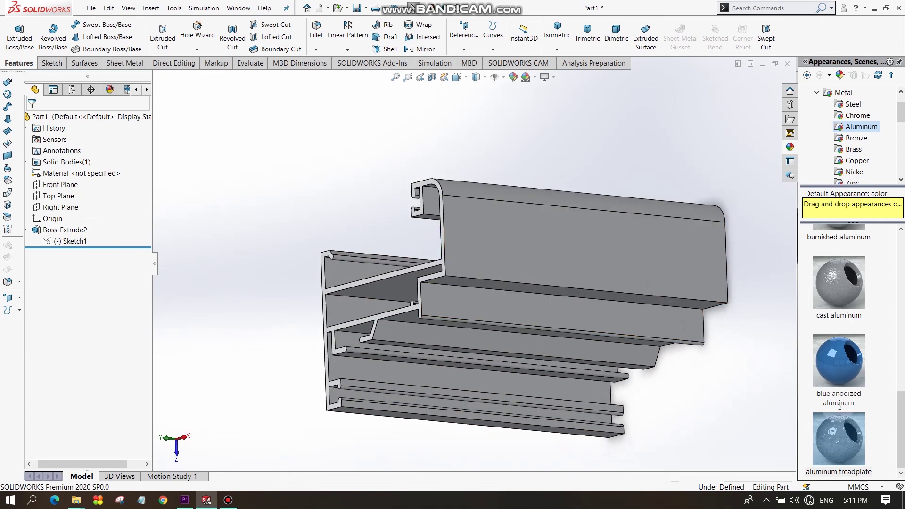
scroll(839, 407, up, 5)
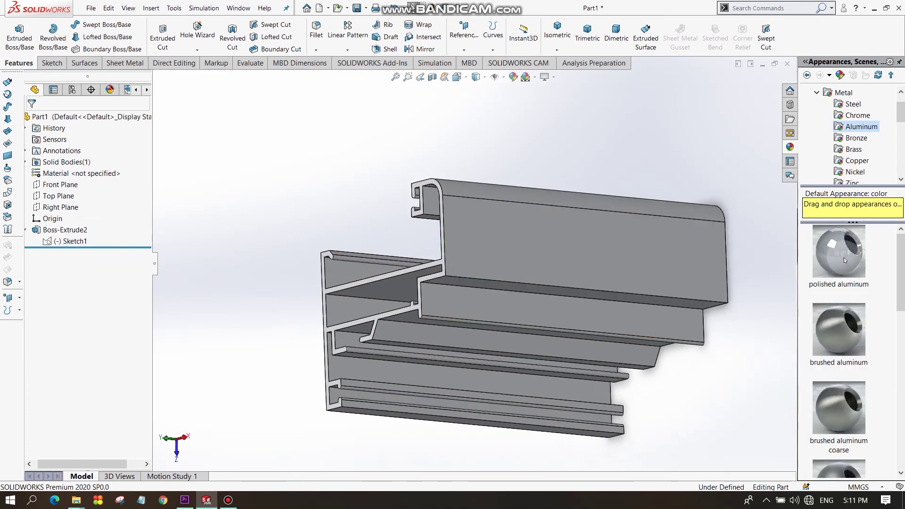
drag(727, 437, 108, 279)
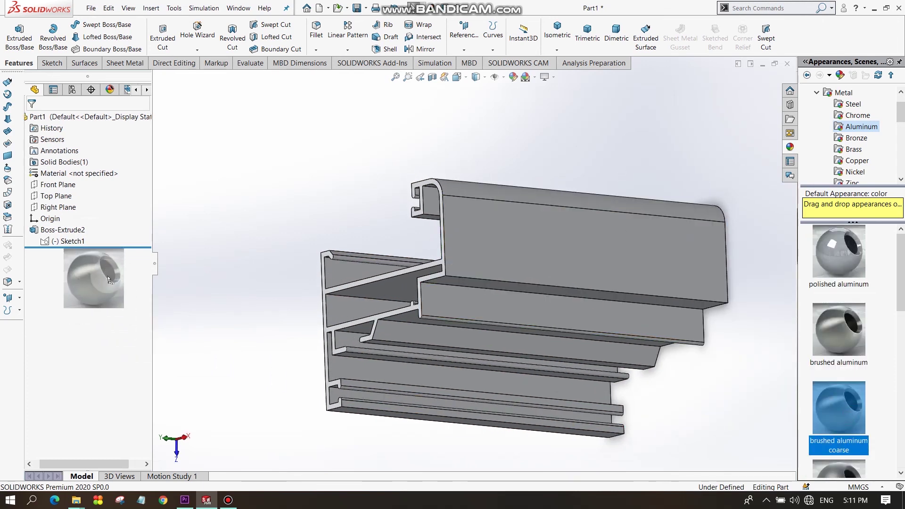
drag(87, 238, 87, 235)
mouse_move(607, 334)
middle_down()
mouse_move(659, 410)
mouse_move(637, 460)
mouse_move(790, 450)
mouse_move(733, 375)
mouse_move(691, 372)
mouse_move(624, 326)
mouse_move(592, 228)
mouse_move(649, 219)
mouse_move(679, 234)
mouse_move(641, 360)
mouse_move(659, 368)
mouse_move(616, 330)
mouse_move(634, 366)
middle_up()
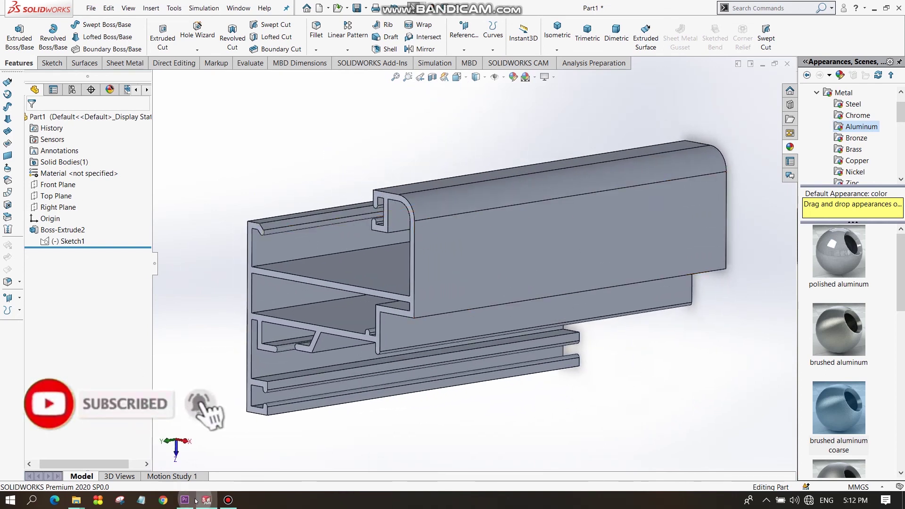